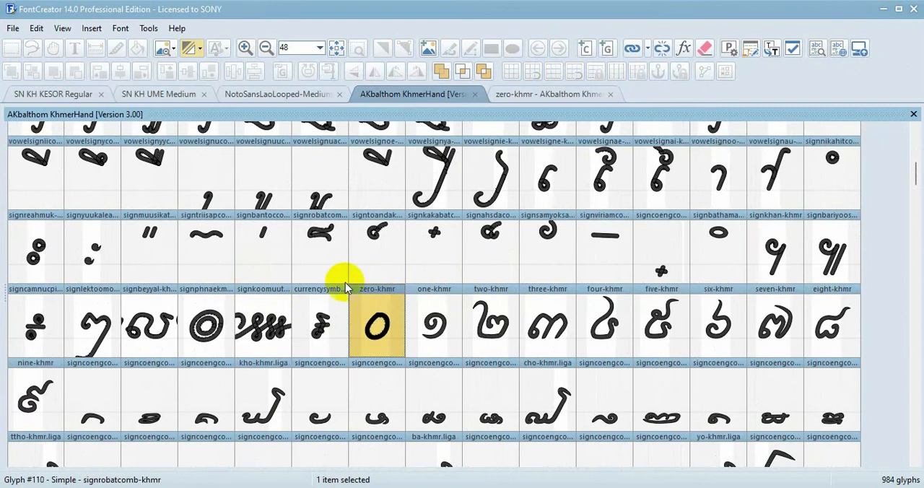
Show the one-khmr glyph in the open glyph editing window in place of zero-khmr
mouse_move(383, 288)
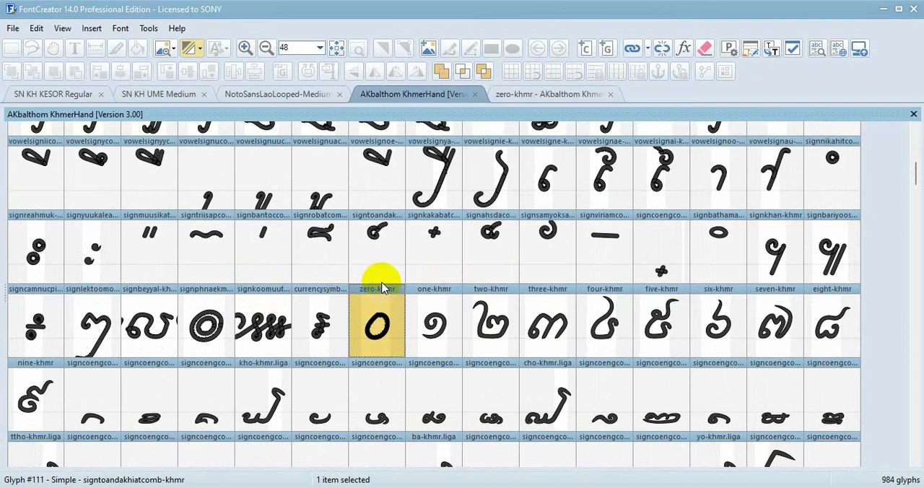
mouse_move(443, 346)
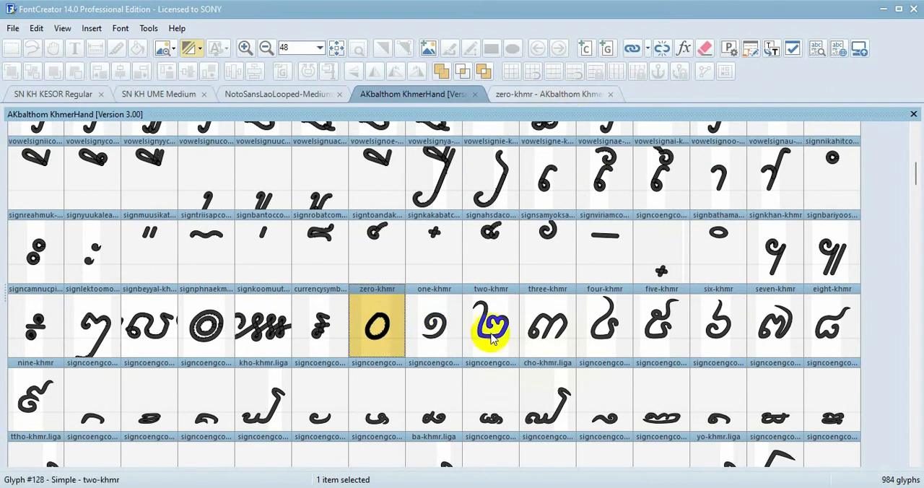
left_click(549, 96)
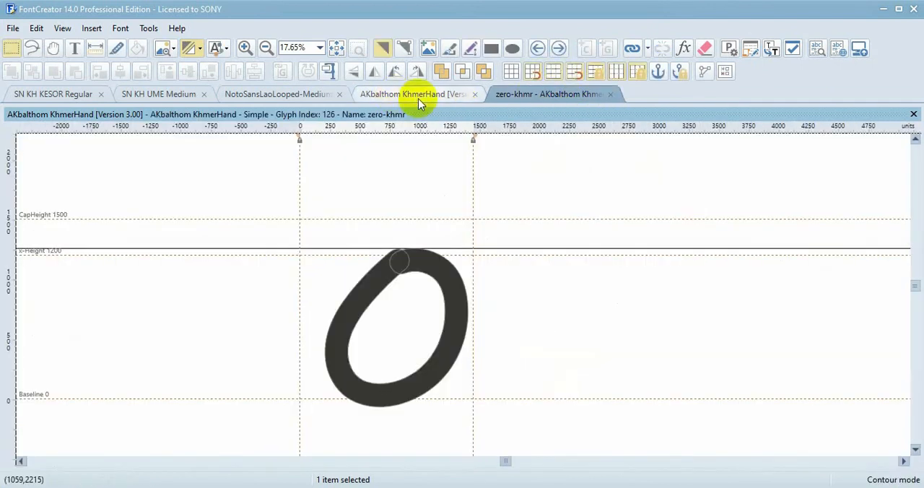
left_click(558, 48)
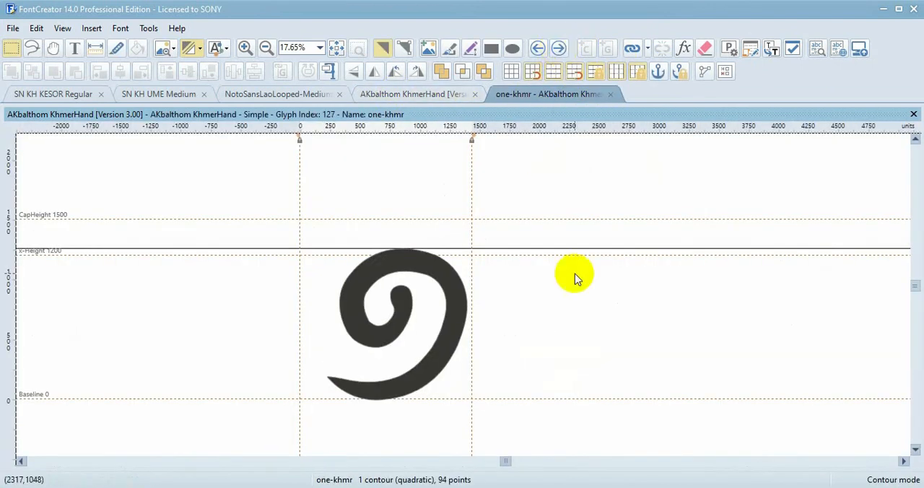
Select the entire one-khmr contour and copy it
mouse_move(542, 433)
left_mouse_down()
mouse_move(488, 427)
mouse_move(216, 186)
mouse_move(536, 417)
left_mouse_up()
left_click(262, 212)
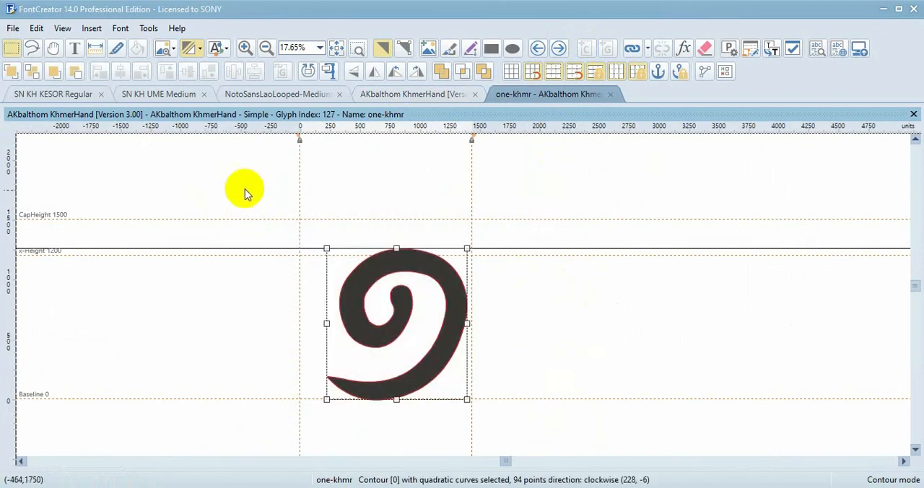
left_click(192, 206)
left_click_drag(184, 185, 586, 436)
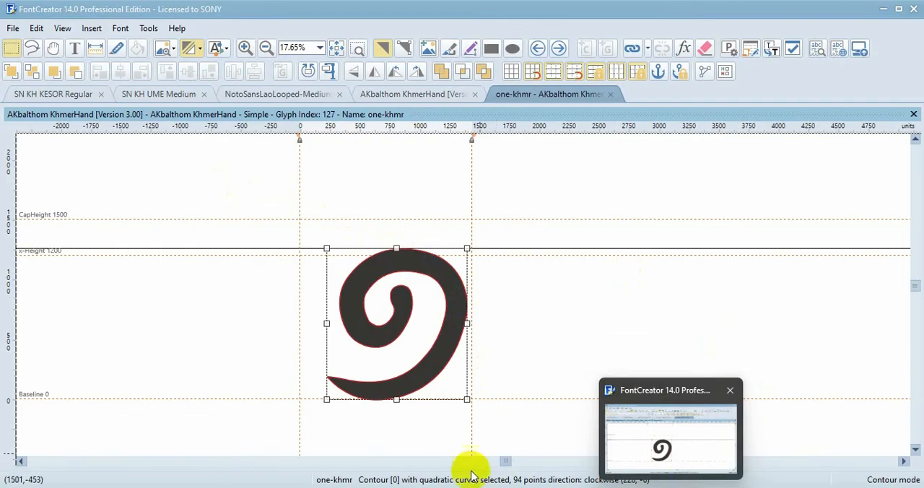
left_click(462, 434)
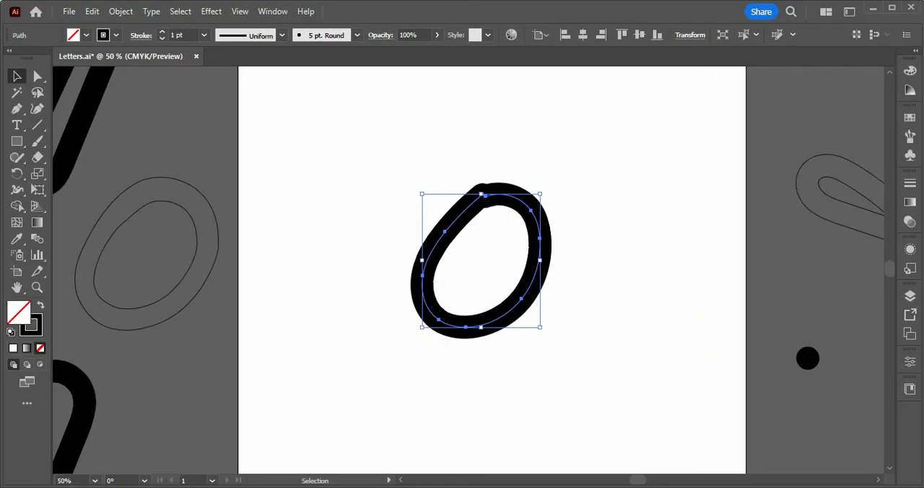
left_click(468, 487)
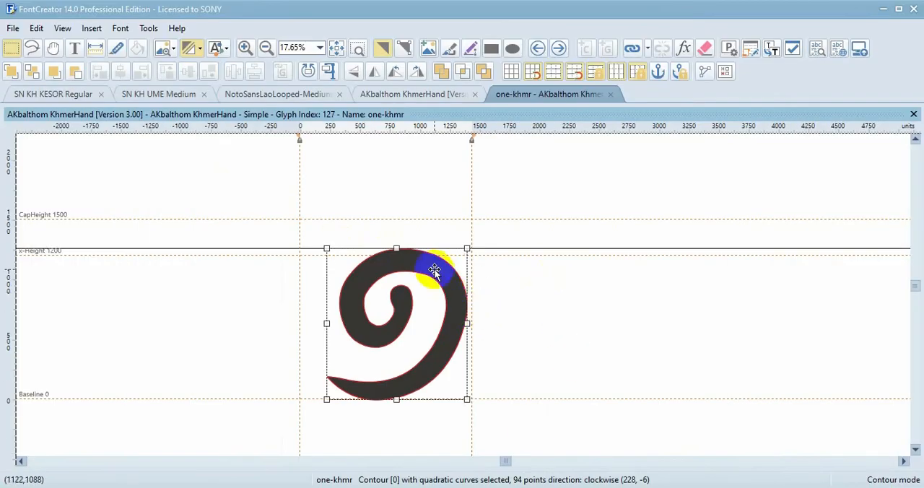
left_click(14, 28)
mouse_move(29, 33)
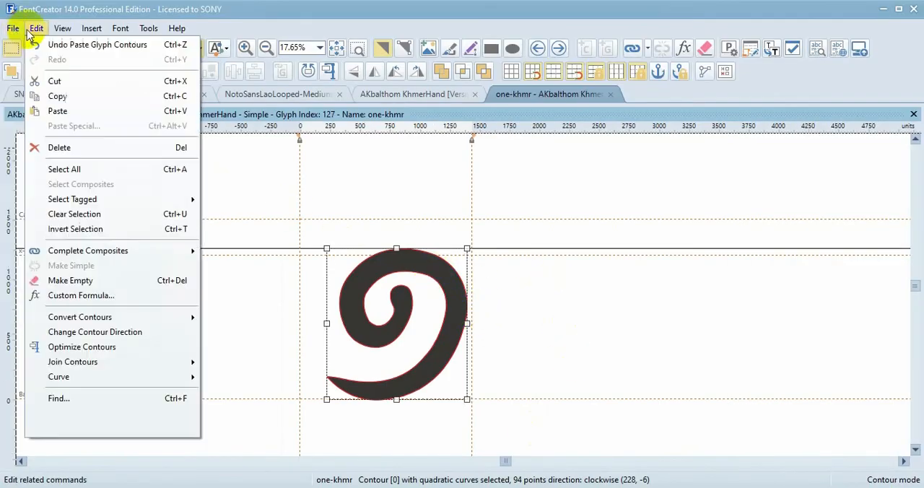
left_click(67, 96)
left_click(605, 200)
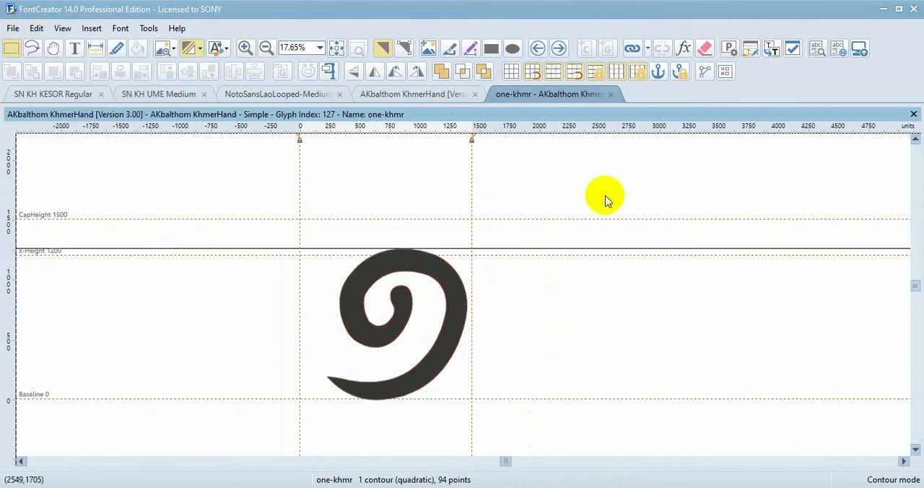
left_click_drag(604, 195, 268, 455)
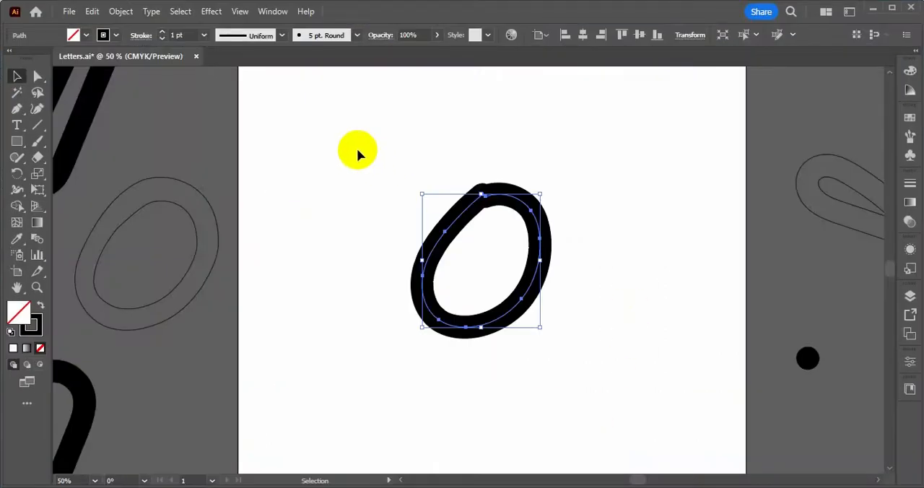
Switch to Illustrator and move the thick zero path off the artboard into the empty space above it
left_click(320, 112)
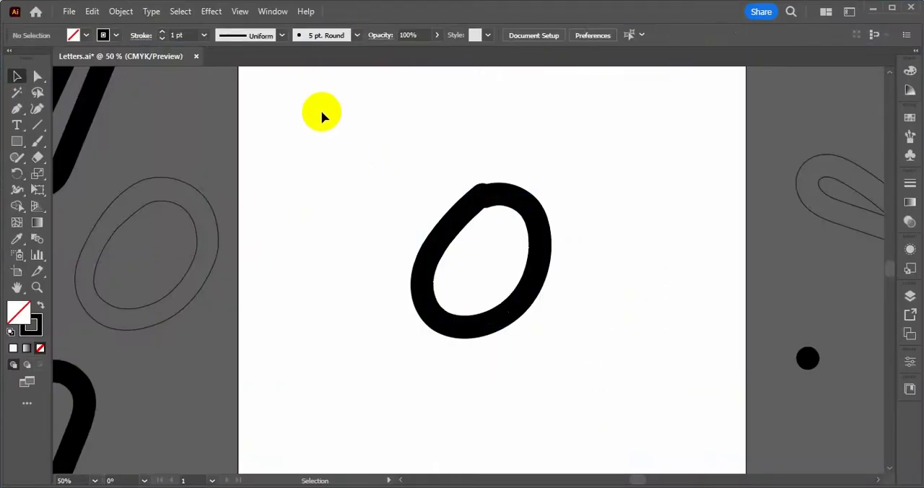
left_click_drag(320, 112, 613, 360)
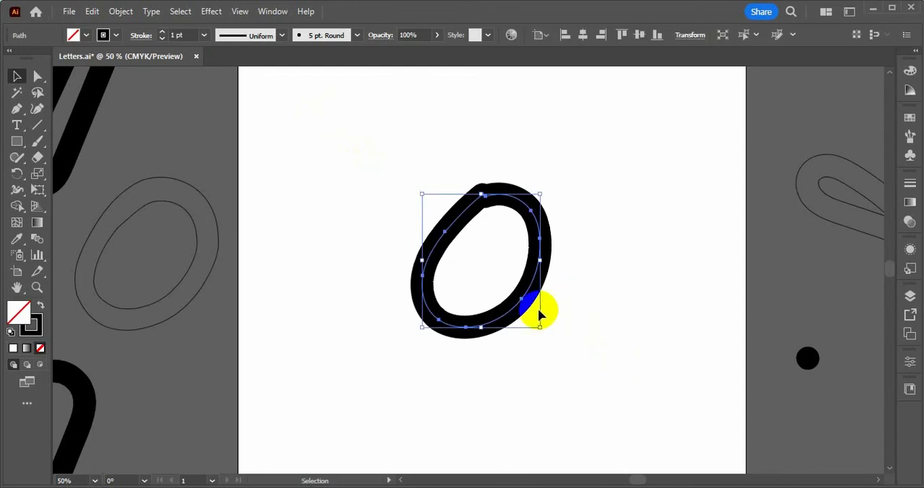
scroll(538, 308, "down", 4)
left_click_drag(534, 307, 583, 109)
scroll(531, 289, "down", 2)
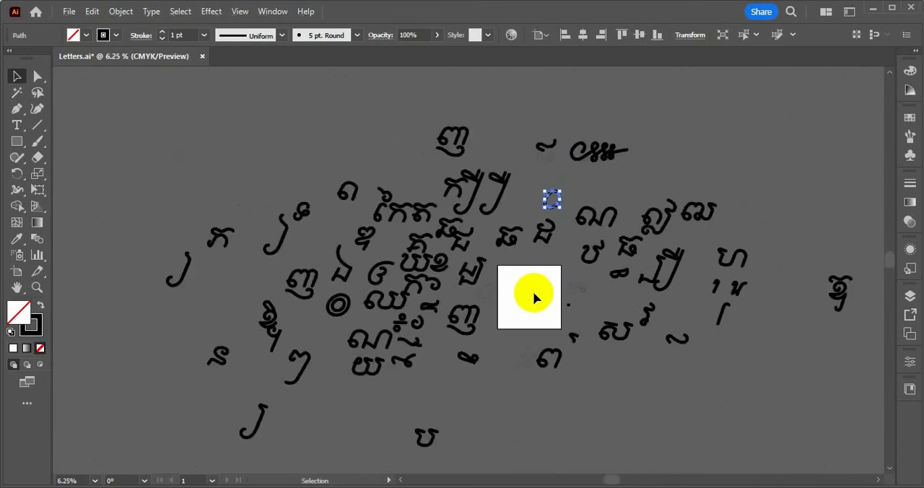
Paste the copied one-khmr contour onto the empty artboard and select it
scroll(532, 294, "up", 1)
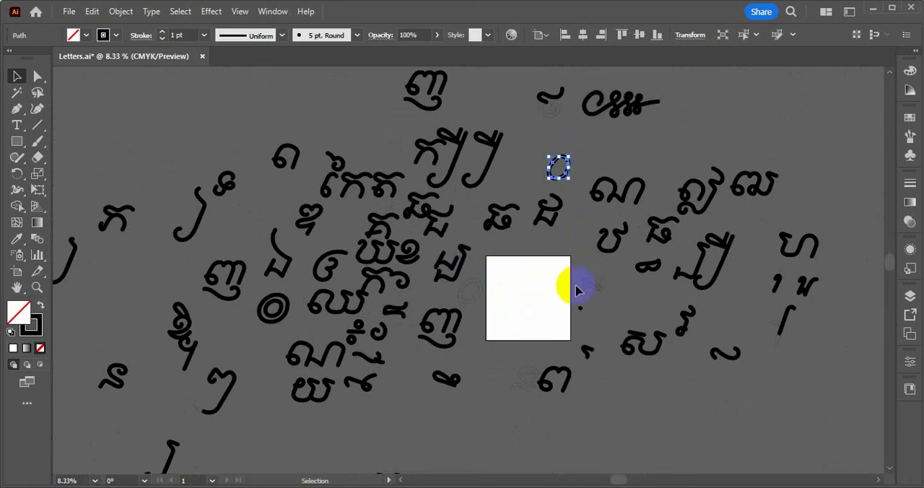
scroll(576, 289, "up", 4)
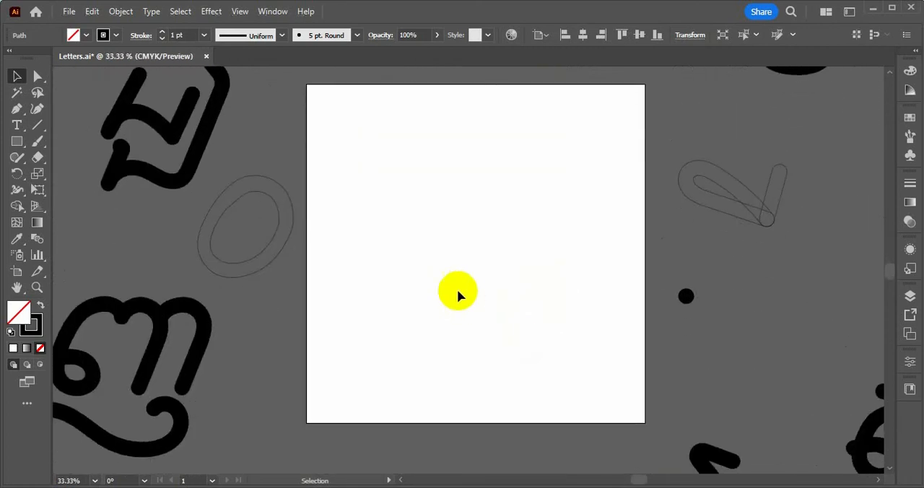
scroll(433, 256, "up", 1)
left_click(447, 221)
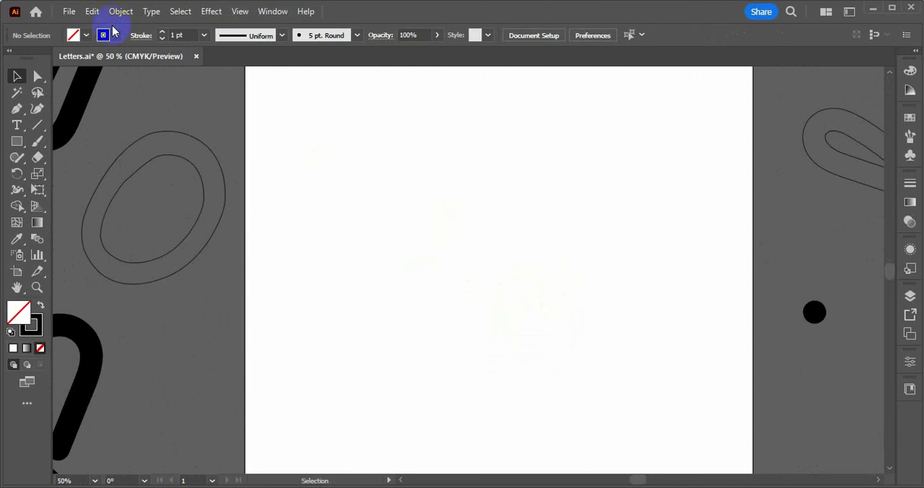
left_click(90, 10)
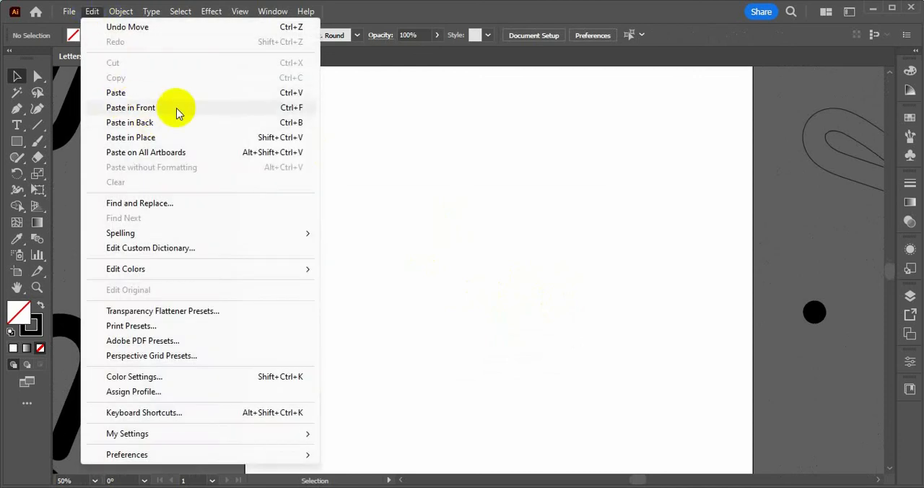
left_click(254, 95)
left_click_drag(635, 149, 354, 355)
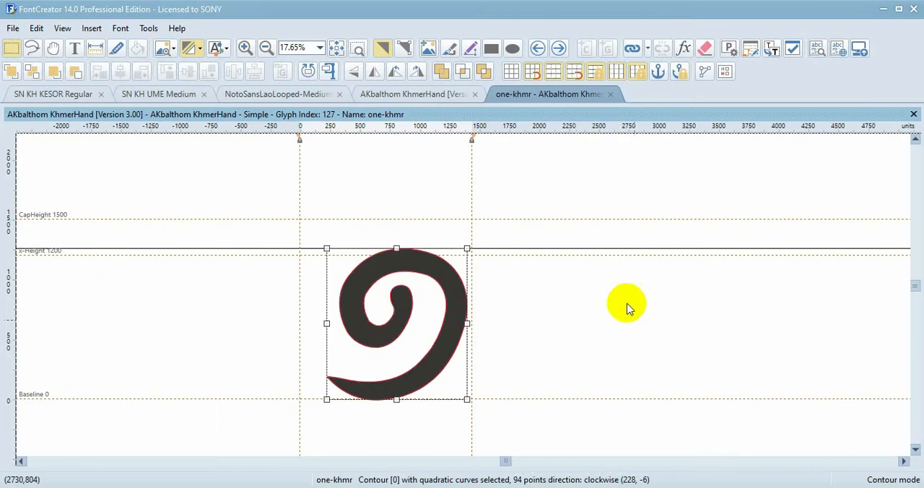
Switch back to FontCreator and reselect the whole one-khmr contour
left_click_drag(594, 207, 237, 427)
left_click(282, 221)
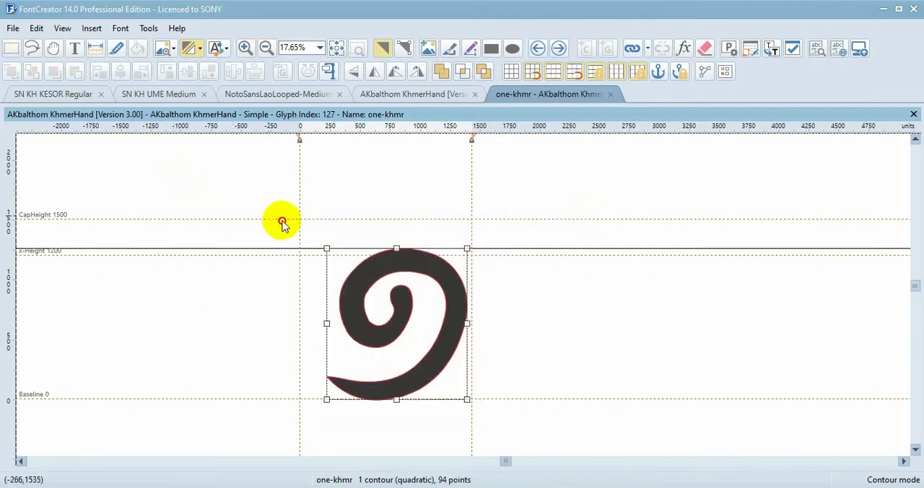
left_click_drag(196, 189, 556, 449)
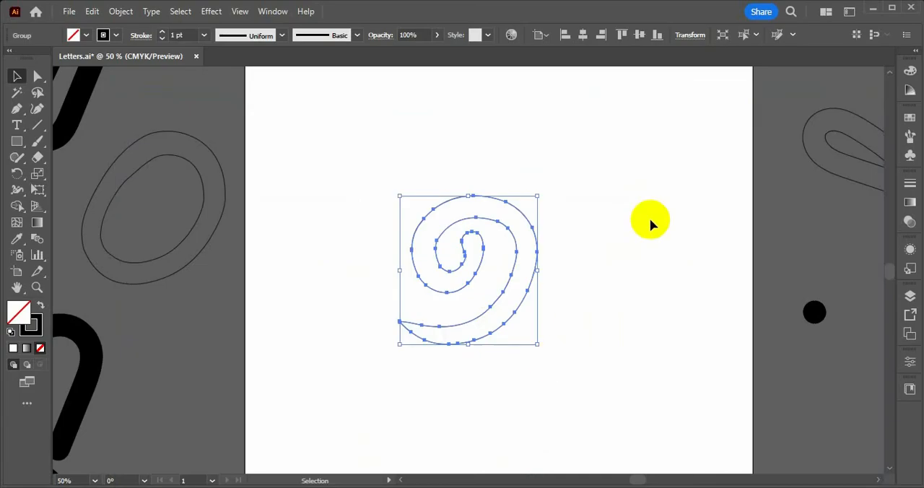
In Illustrator, try moving two anchor points near the inner curl of the pasted outline, undoing each move
left_click_drag(659, 166, 334, 390)
key("ctrl+1")
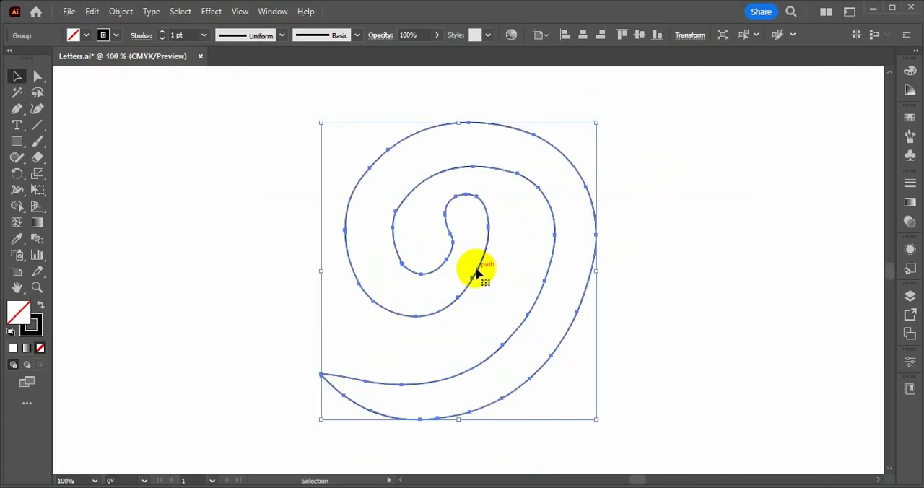
key("a")
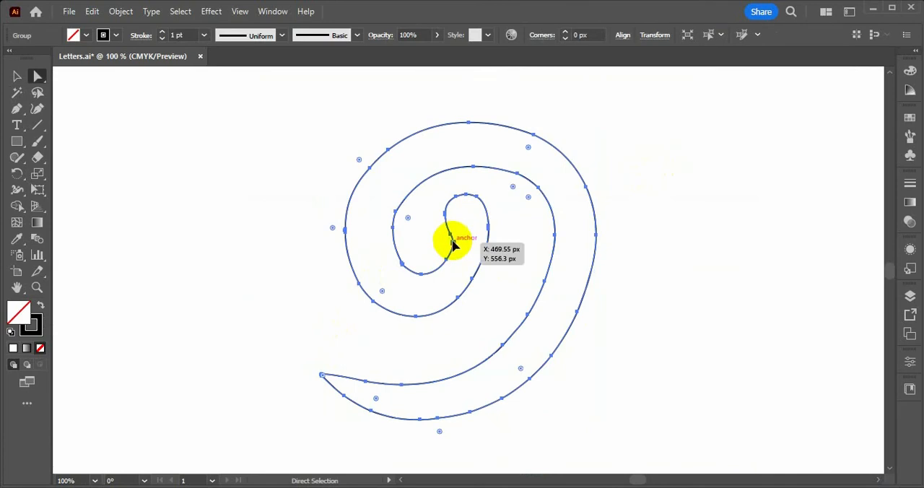
left_click_drag(452, 239, 408, 210)
key("ctrl+z")
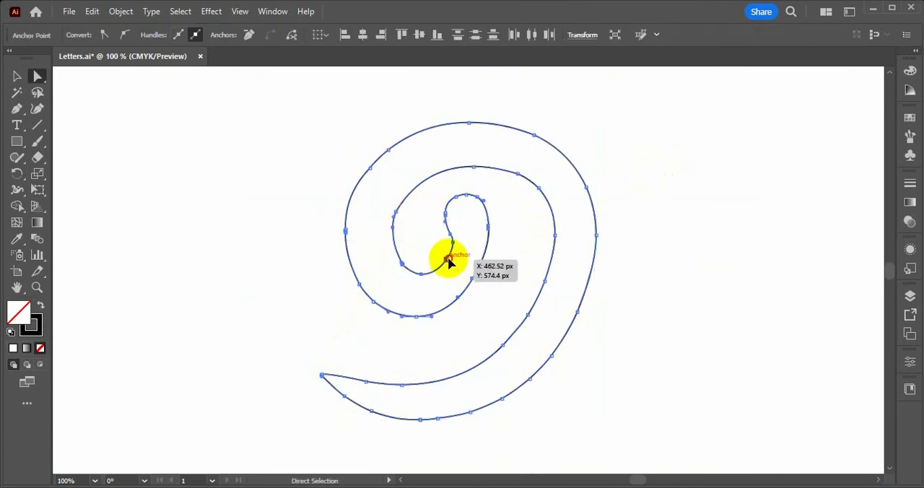
left_click_drag(447, 260, 314, 236)
key("ctrl+z")
left_click(678, 246)
Lock the pasted one-khmr outline and try selecting it to check the lock
scroll(459, 296, "down", 2)
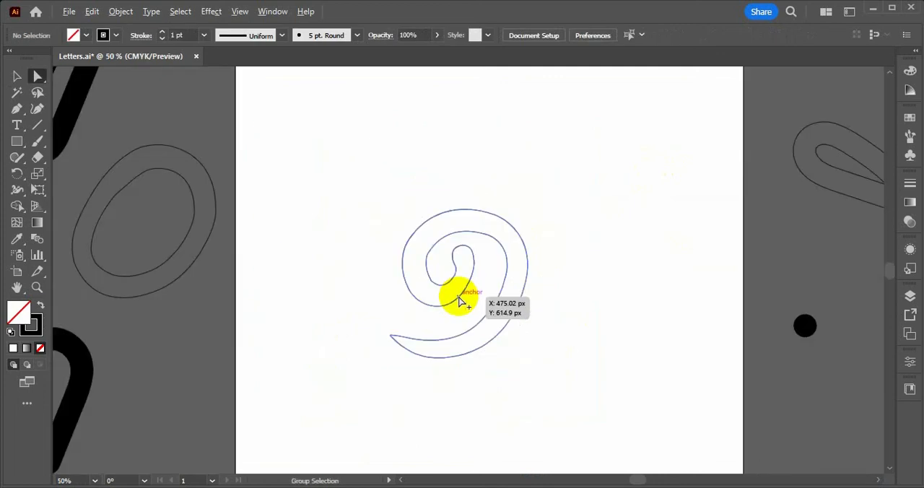
scroll(406, 265, "up", 1)
key("v")
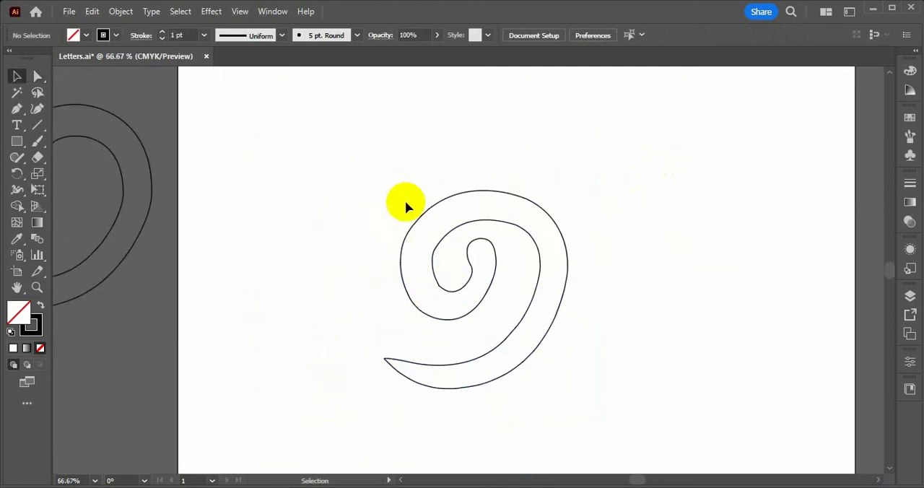
left_click_drag(291, 149, 696, 411)
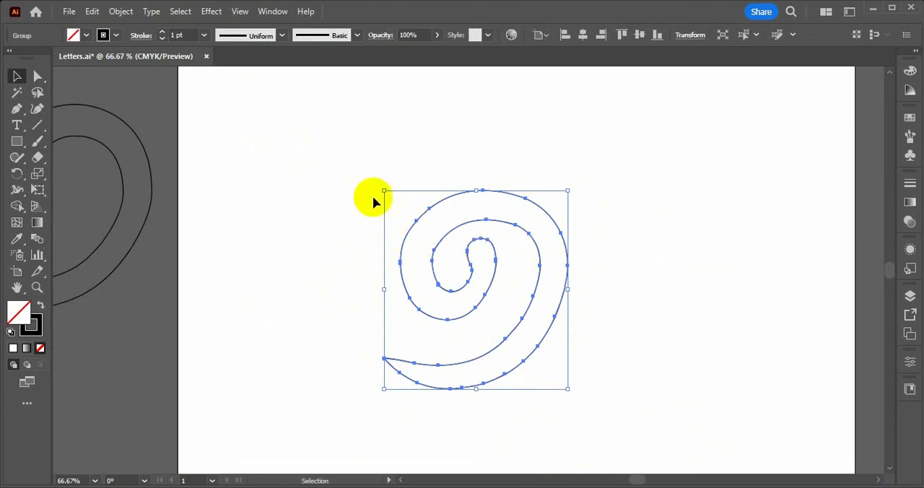
left_click(341, 154)
left_click_drag(307, 136, 581, 388)
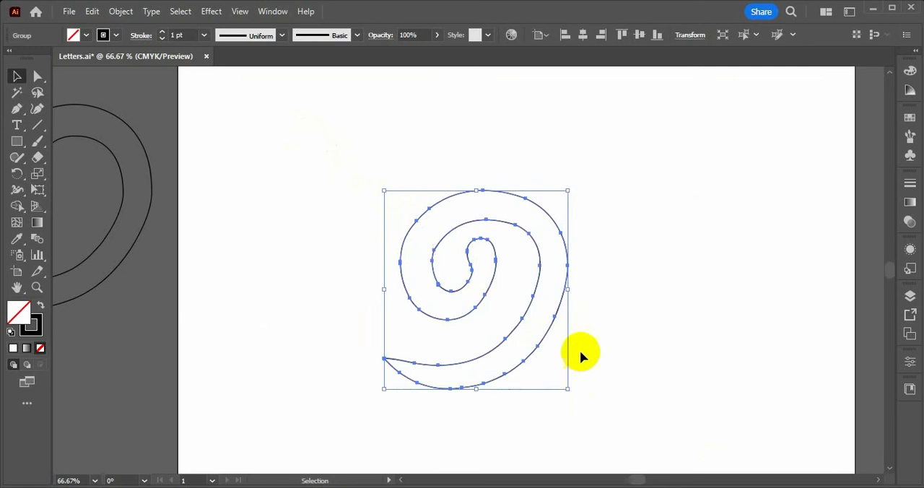
key("v")
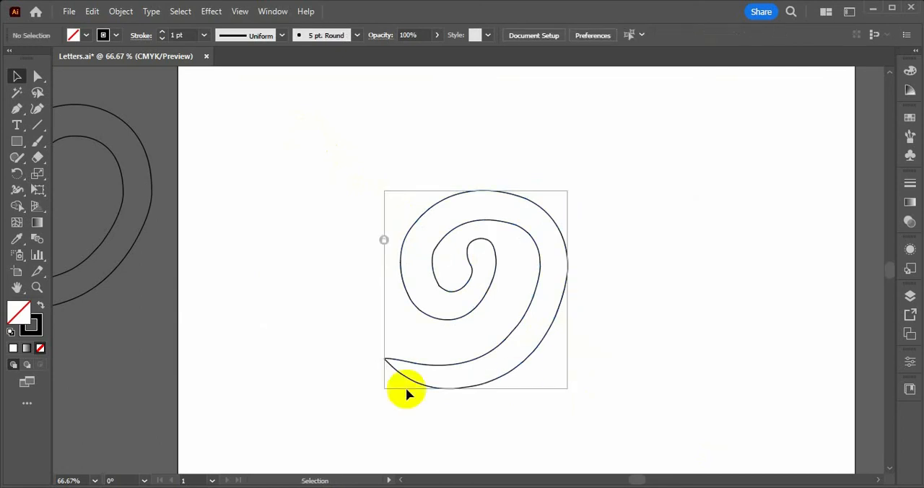
left_click_drag(322, 143, 663, 423)
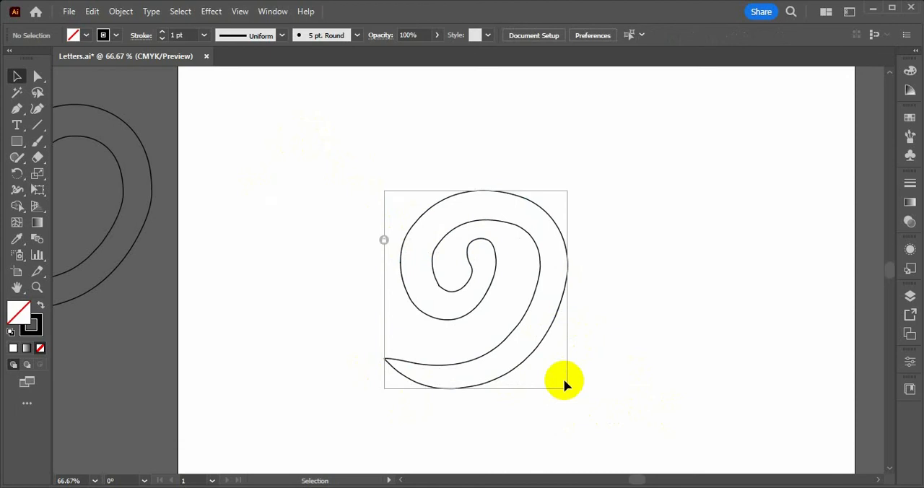
left_click_drag(668, 428, 311, 144)
Select the small black dot beside the artboard
scroll(330, 189, "down", 3)
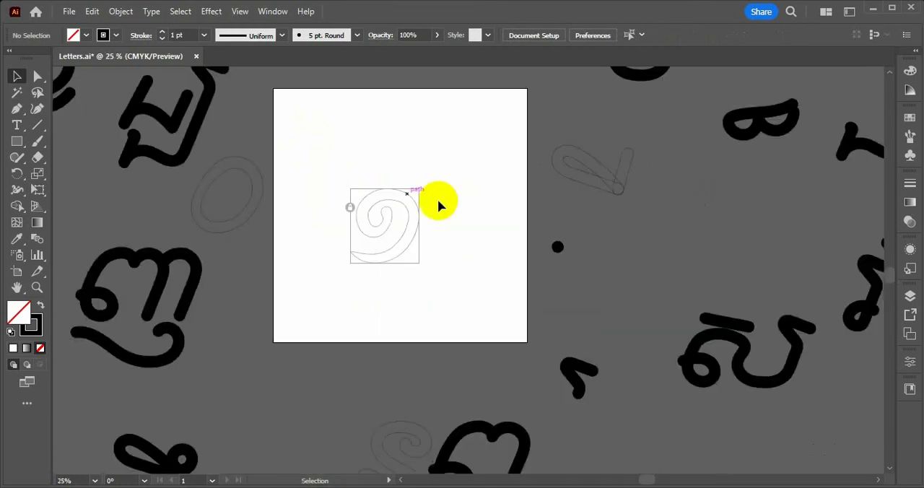
scroll(484, 213, "up", 1)
left_click_drag(502, 205, 668, 323)
scroll(271, 161, "up", 1)
scroll(270, 164, "up", 1)
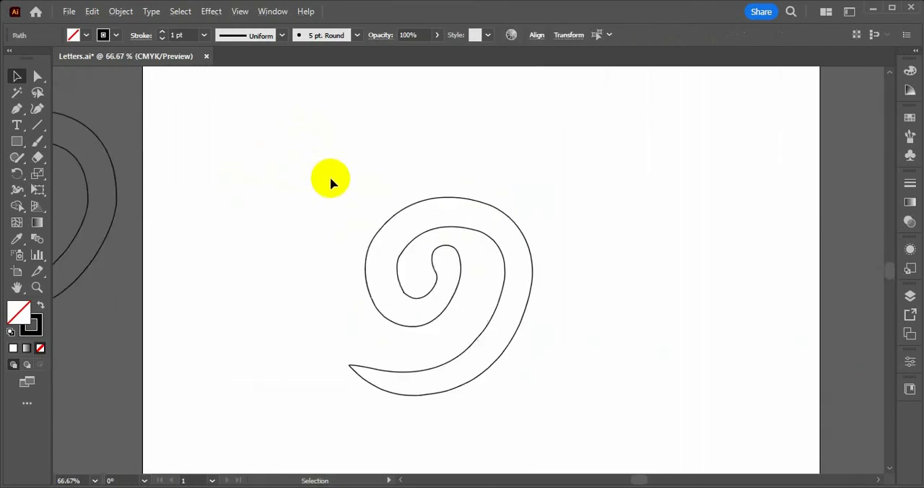
Try painting a Paintbrush stroke inside the spiral outline from its inner curl to its tail, and undo it
key("b")
scroll(453, 229, "up", 1)
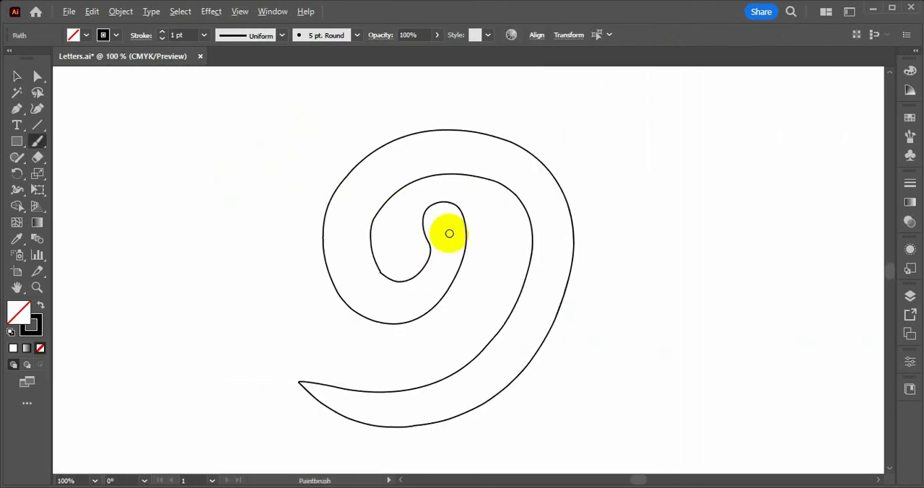
mouse_move(453, 223)
left_mouse_down()
mouse_move(423, 292)
mouse_move(344, 274)
mouse_move(341, 182)
mouse_move(408, 140)
mouse_move(470, 147)
mouse_move(547, 195)
mouse_move(564, 289)
mouse_move(527, 355)
mouse_move(433, 373)
mouse_move(291, 303)
mouse_move(297, 309)
left_mouse_up()
key("ctrl+z")
key("ctrl+minus")
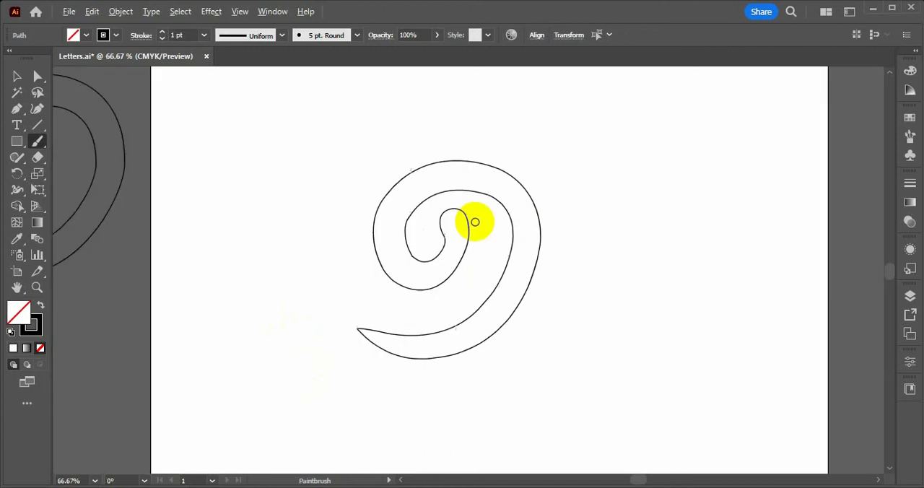
scroll(467, 214, "down", 2)
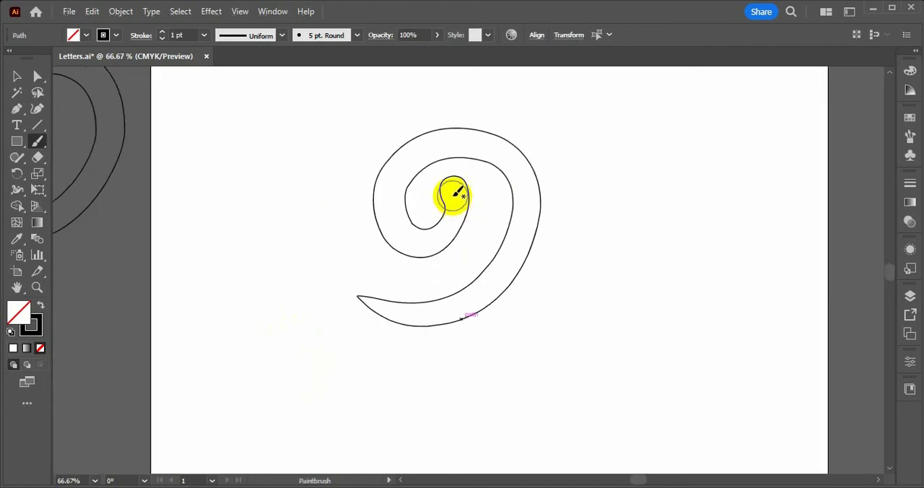
Paint a Paintbrush stroke along the spiral template from its inner curl to its tail, undoing the first attempt and repainting it
mouse_move(453, 193)
left_mouse_down()
mouse_move(436, 238)
mouse_move(368, 198)
mouse_move(401, 135)
mouse_move(510, 140)
mouse_move(524, 234)
mouse_move(443, 312)
mouse_move(336, 280)
left_mouse_up()
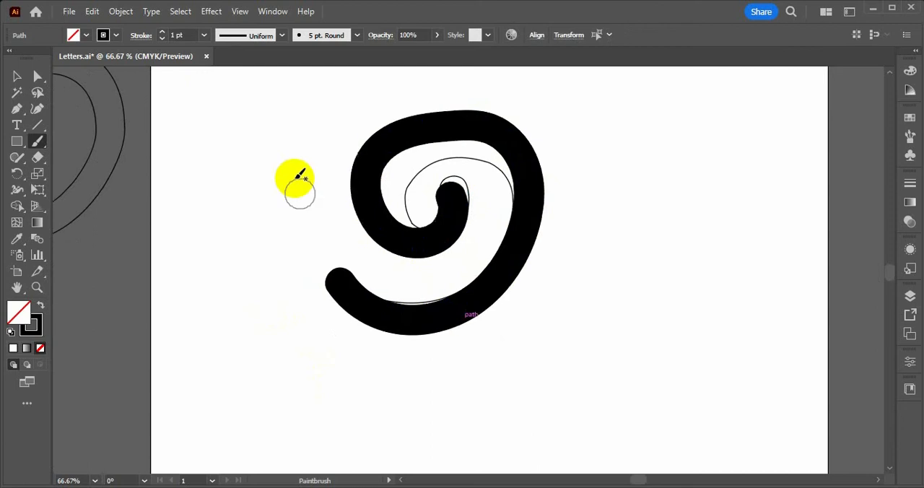
key("ctrl+z")
mouse_move(454, 190)
left_mouse_down()
mouse_move(442, 239)
mouse_move(417, 242)
mouse_move(397, 229)
mouse_move(407, 158)
mouse_move(453, 139)
mouse_move(512, 155)
mouse_move(519, 240)
mouse_move(494, 280)
mouse_move(456, 304)
mouse_move(405, 313)
mouse_move(386, 306)
mouse_move(337, 263)
left_mouse_up()
scroll(553, 173, "down", 2)
scroll(559, 181, "up", 2)
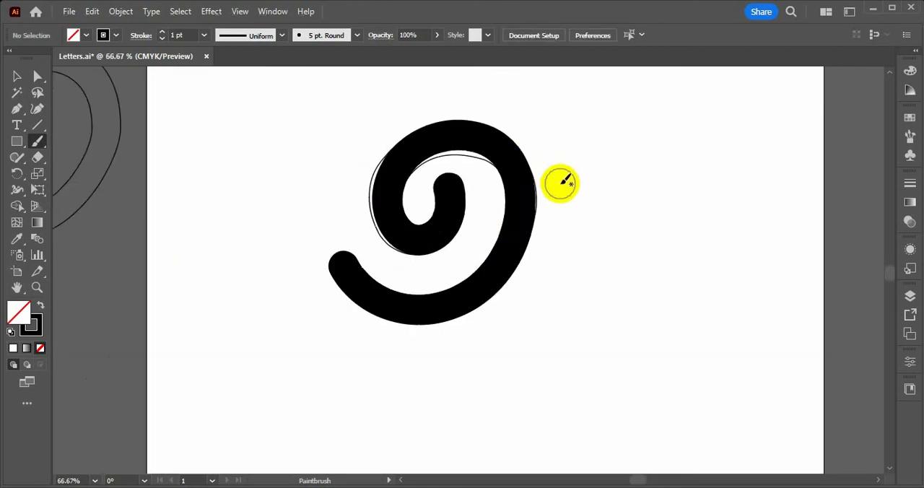
Move the painted spiral clear of the template outline, to its right on the artboard
key("v")
left_click(526, 201)
left_click_drag(526, 201, 741, 202)
Unlock the one-khmr template outline and delete it
left_click(422, 223)
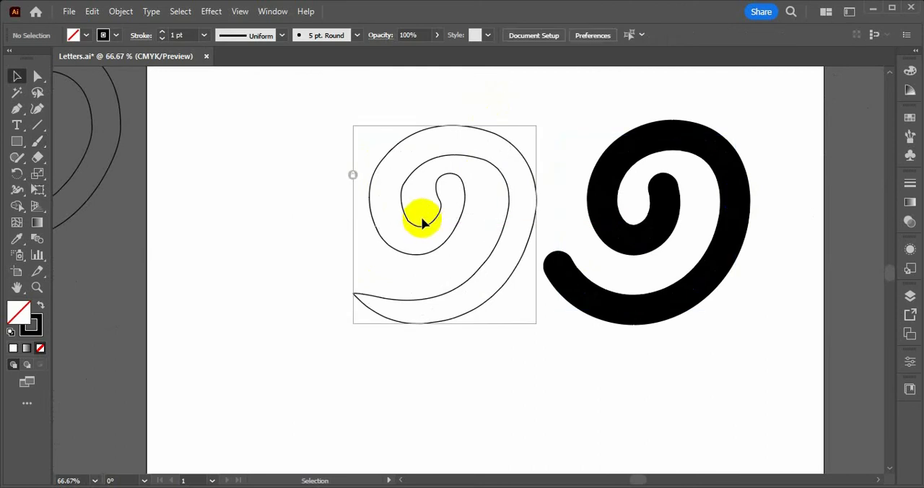
left_click(354, 183)
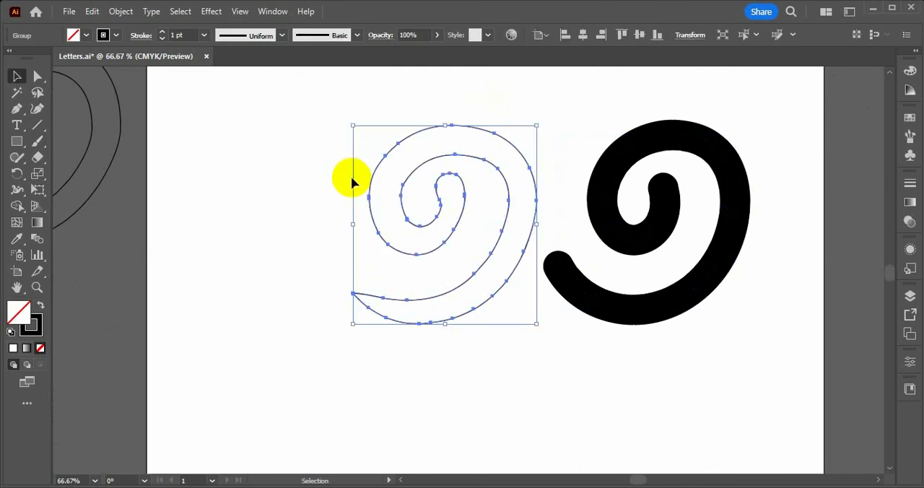
key("Delete")
Move the painted spiral back to the middle of the artboard
left_click(666, 258)
left_click_drag(673, 210, 501, 208)
left_click(602, 218)
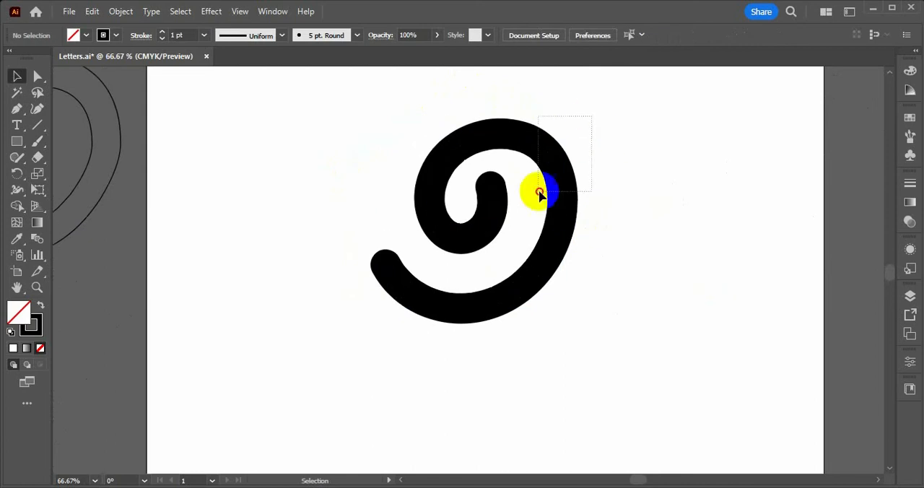
Copy the painted spiral path, switch to FontCreator and paste it into the one-khmr glyph
left_click(547, 168)
scroll(546, 166, "down", 2)
scroll(511, 192, "up", 1)
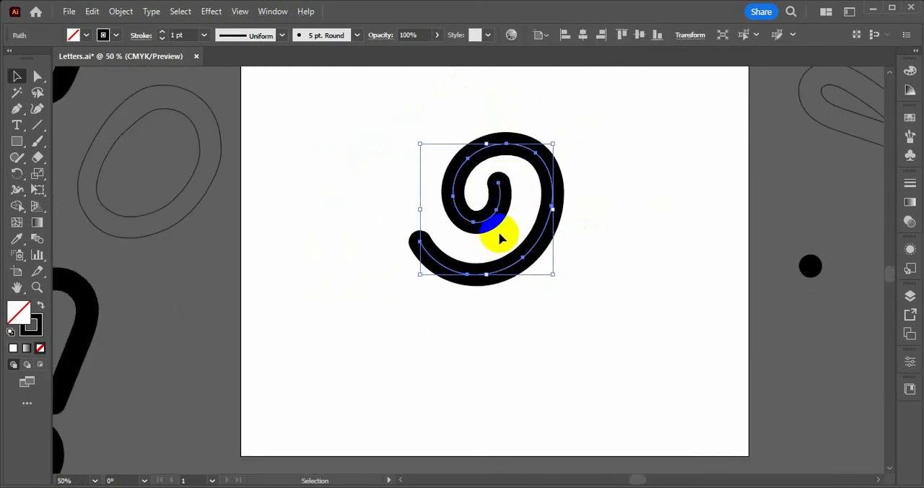
left_click(91, 11)
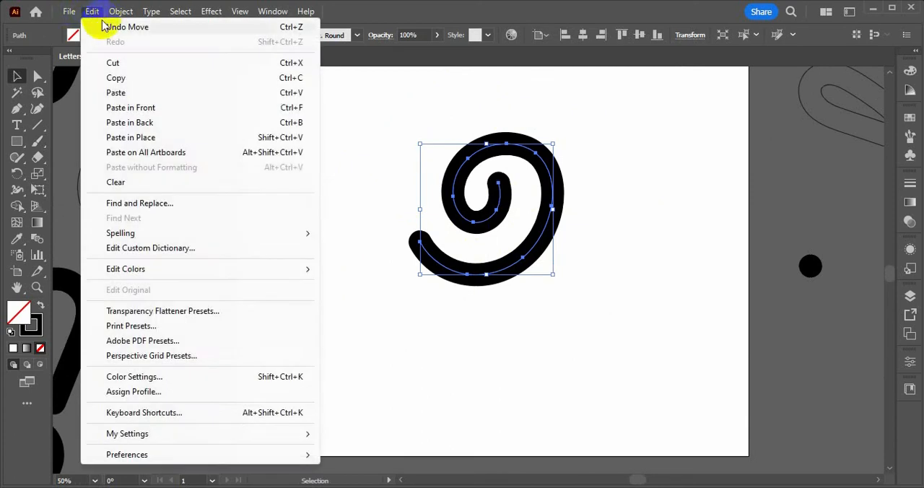
left_click(116, 78)
left_click(653, 446)
key("alt+Tab")
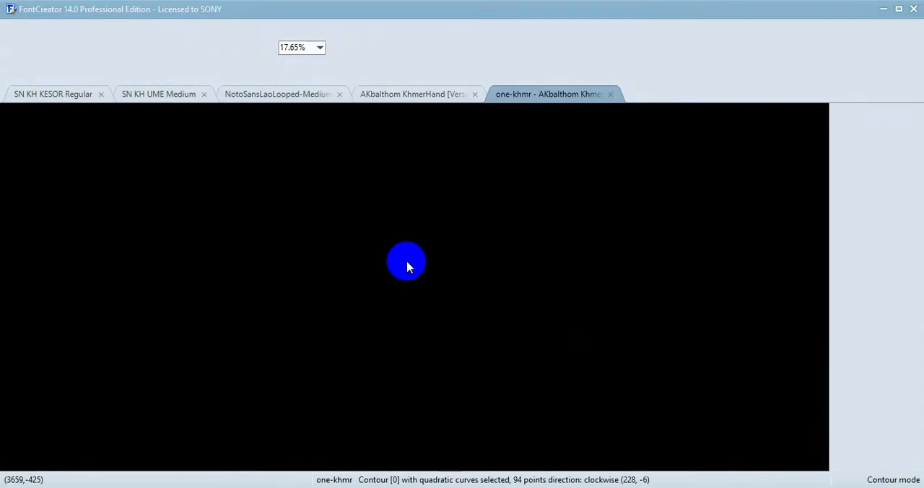
left_click(565, 279)
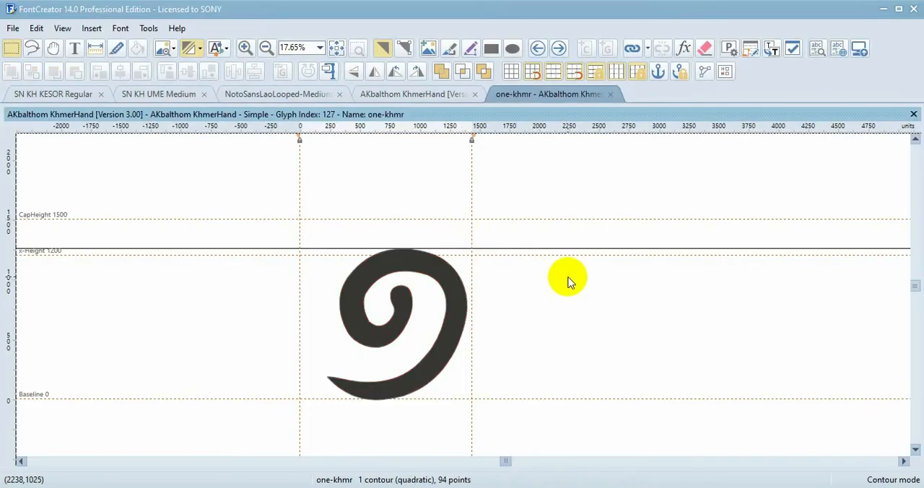
key("ctrl+v")
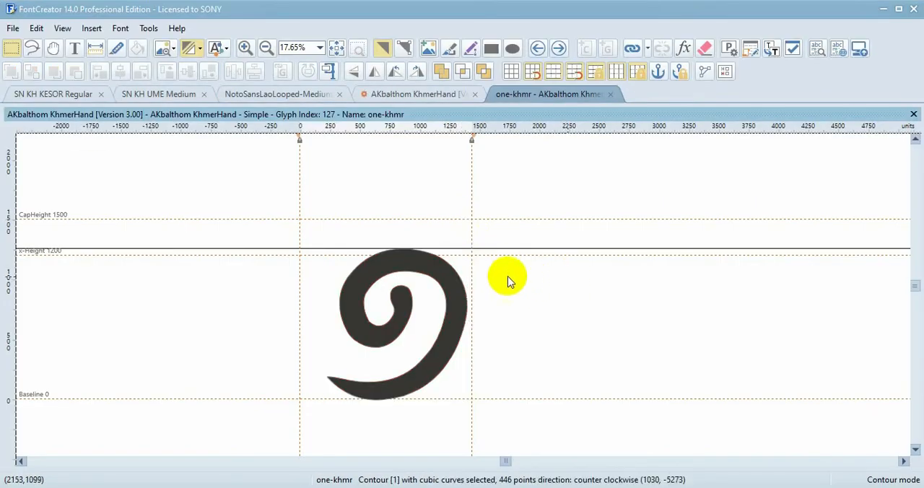
Move the pasted spiral contour up onto the original digit, to about (60, -47)
scroll(500, 265, "down", 5)
scroll(500, 267, "down", 2)
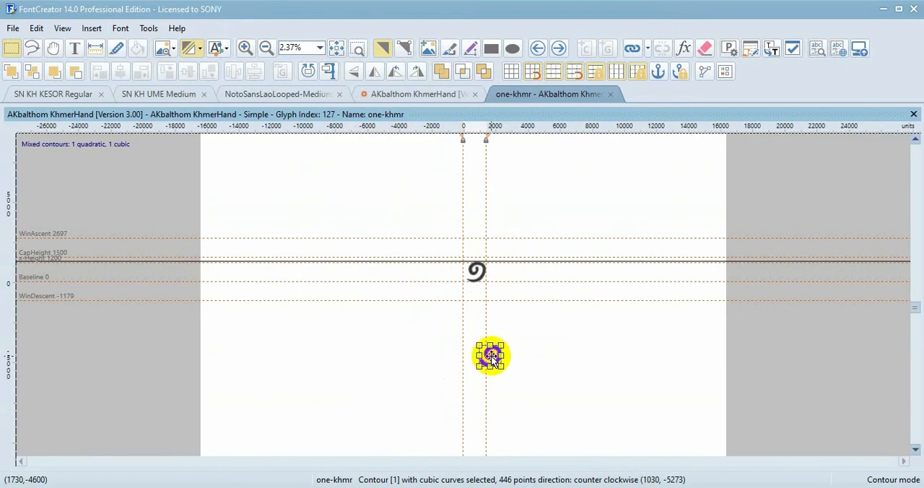
left_click_drag(491, 356, 507, 269)
scroll(507, 269, "up", 6)
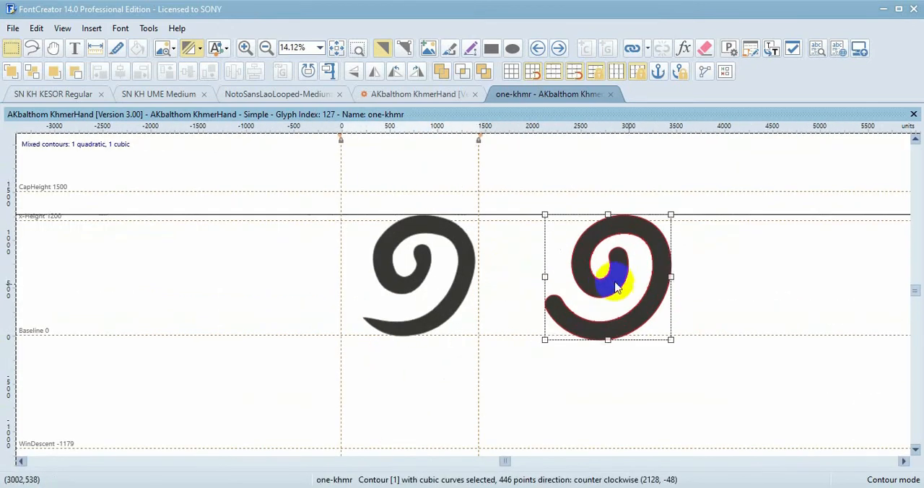
left_click_drag(601, 283, 410, 278)
left_click(361, 326)
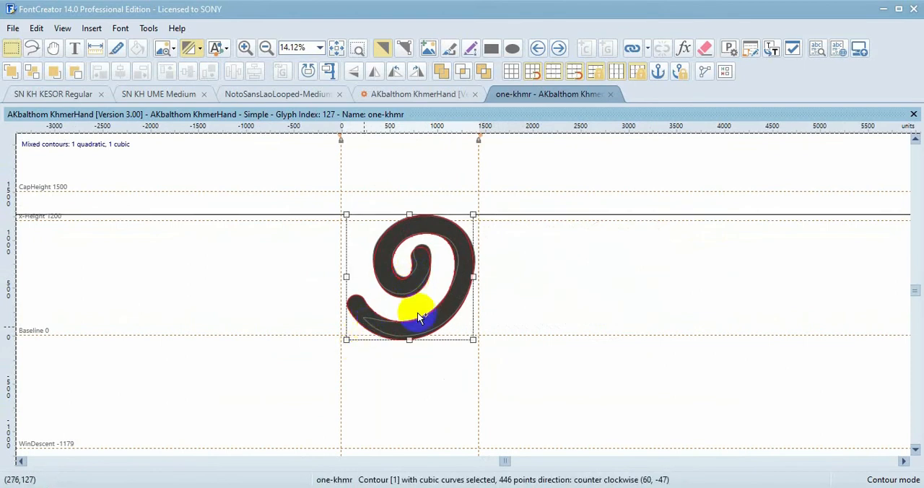
scroll(433, 287, "up", 2)
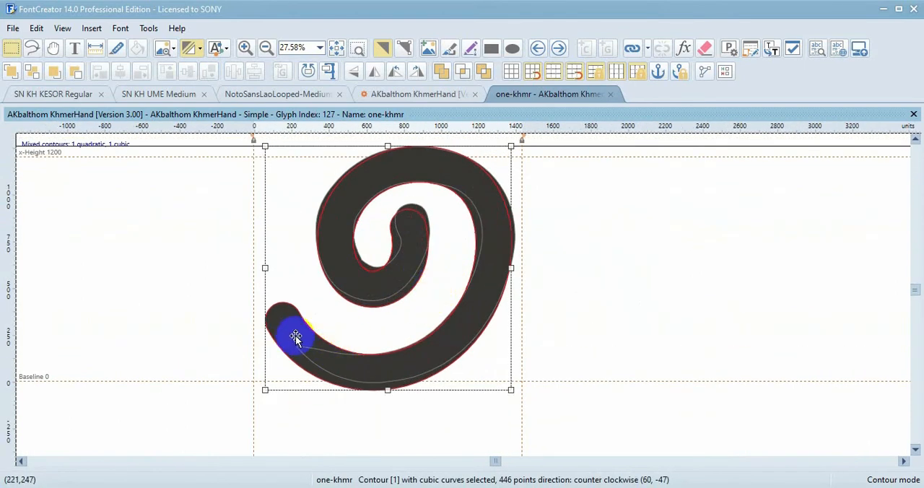
Cut the pasted spiral contour to inspect the original digit underneath, and paste it back in place
key("Delete")
left_click(329, 359)
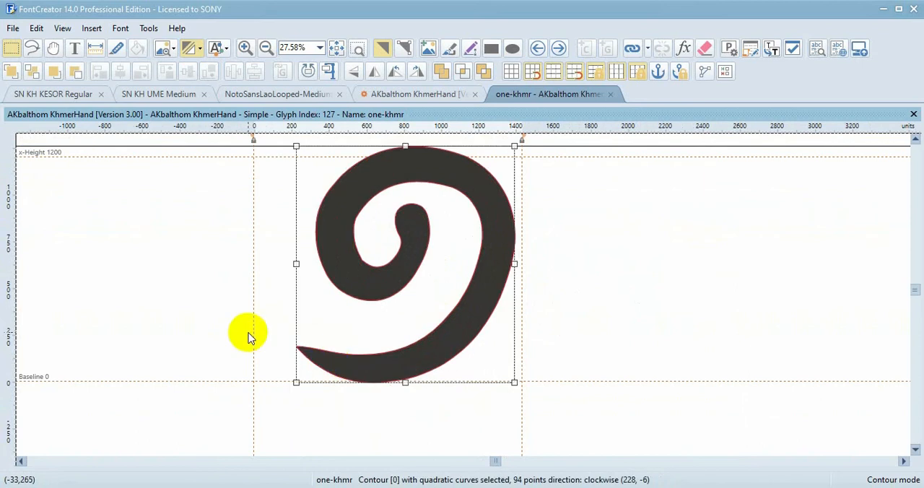
left_click_drag(247, 318, 382, 433)
left_click_drag(220, 306, 417, 417)
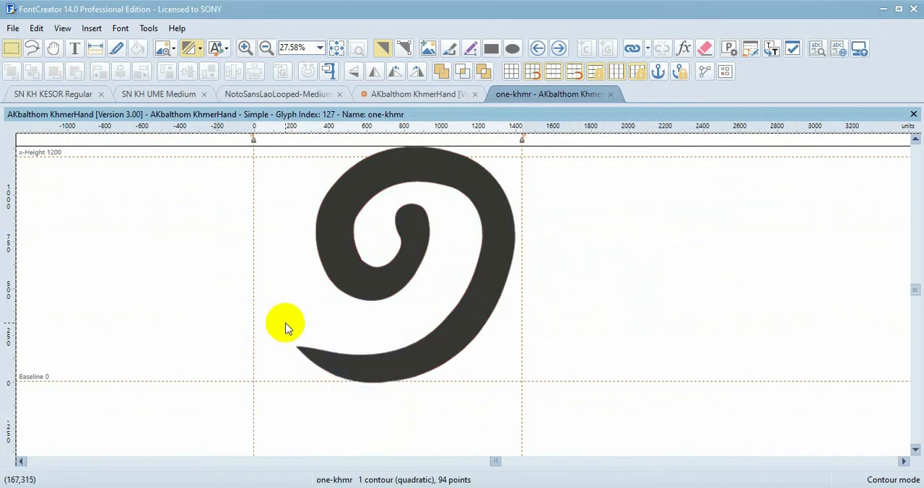
scroll(425, 329, "down", 1)
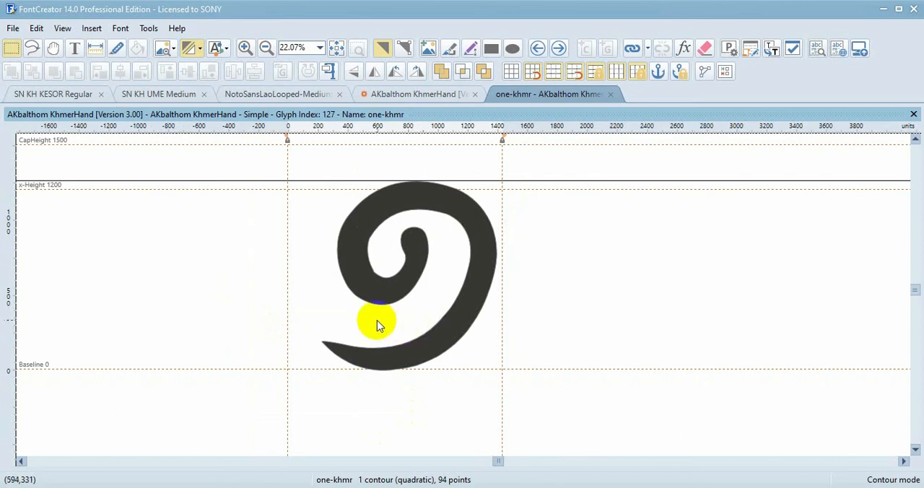
key("ctrl+v")
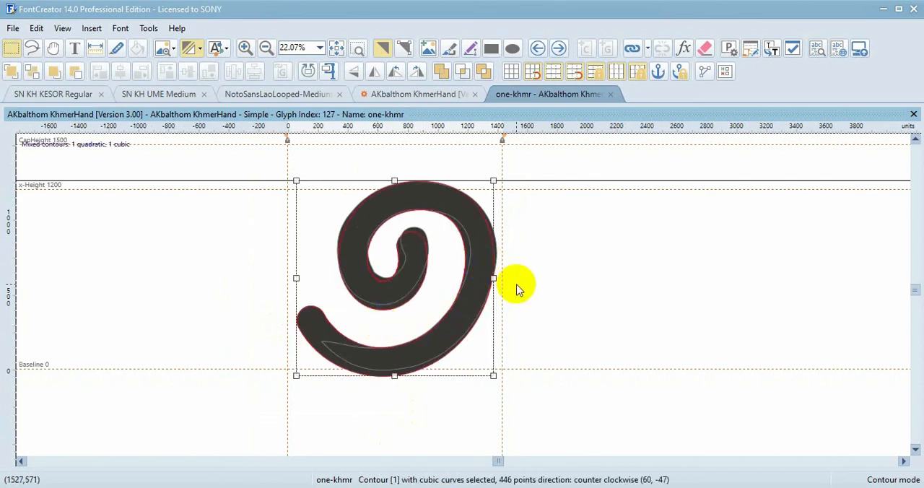
Shift the spiral contour 20 units to the right and replace the original one-khmr contour with it
key("shift+Right")
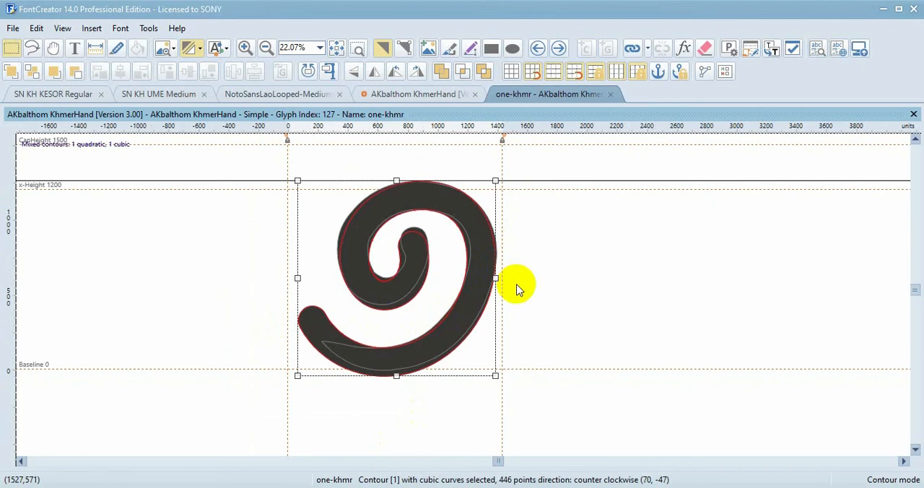
key("shift+Right")
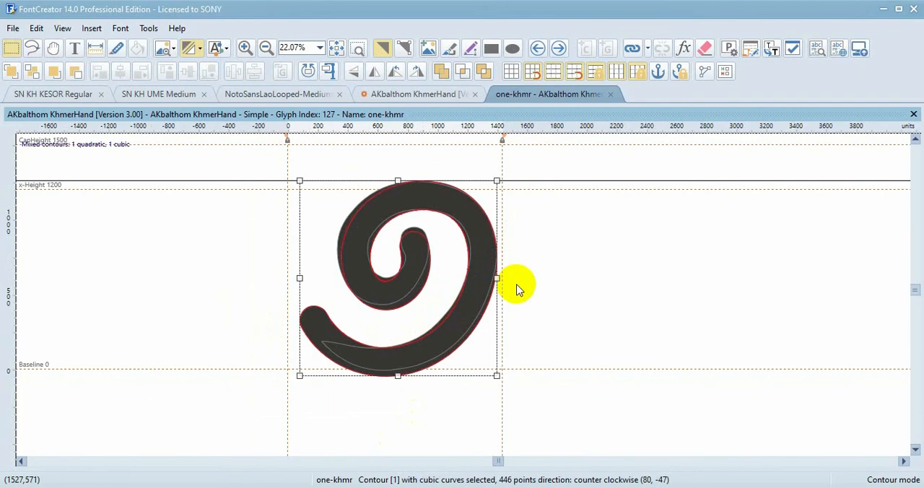
key("Delete")
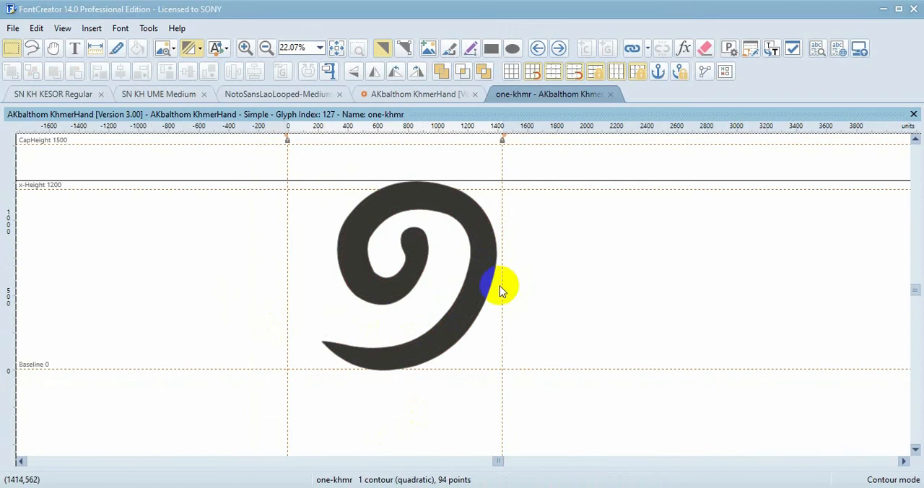
key("ctrl+v")
left_click(616, 247)
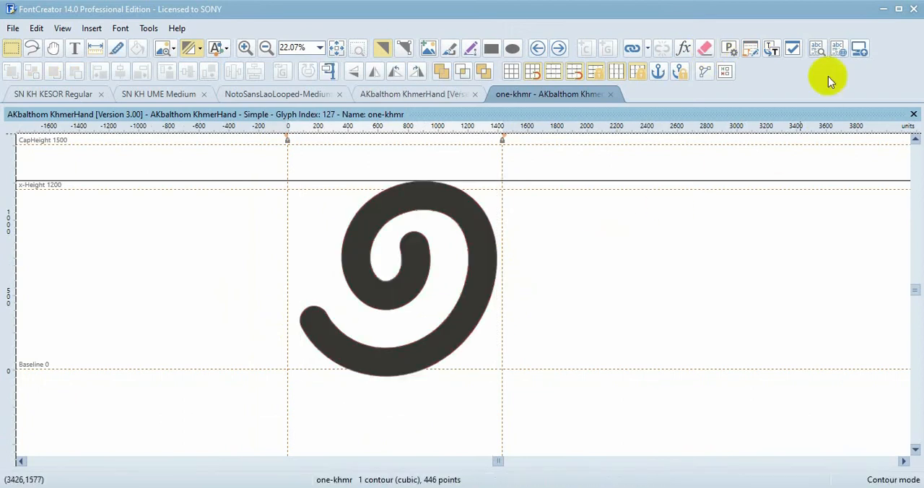
Preview the font in Test Font, compare the redrawn zero and one with the other Khmer digits, and close the preview
left_click(817, 48)
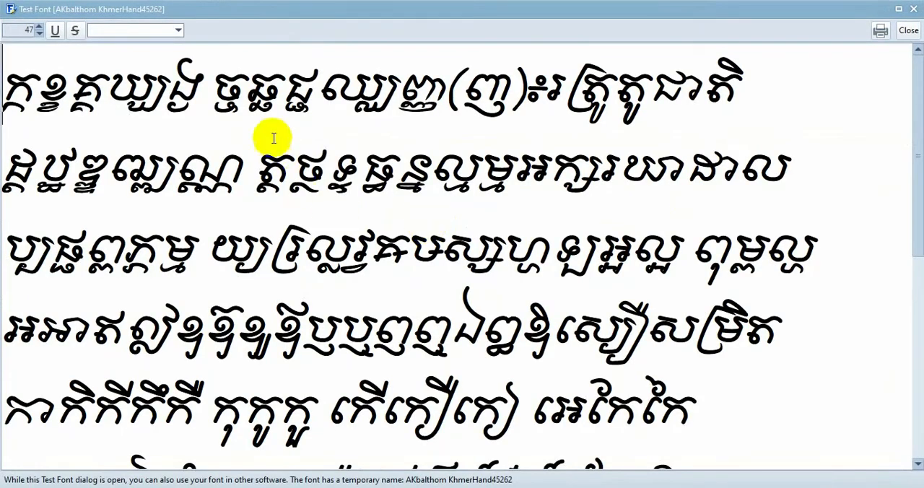
left_click_drag(744, 88, 58, 86)
left_click(229, 241)
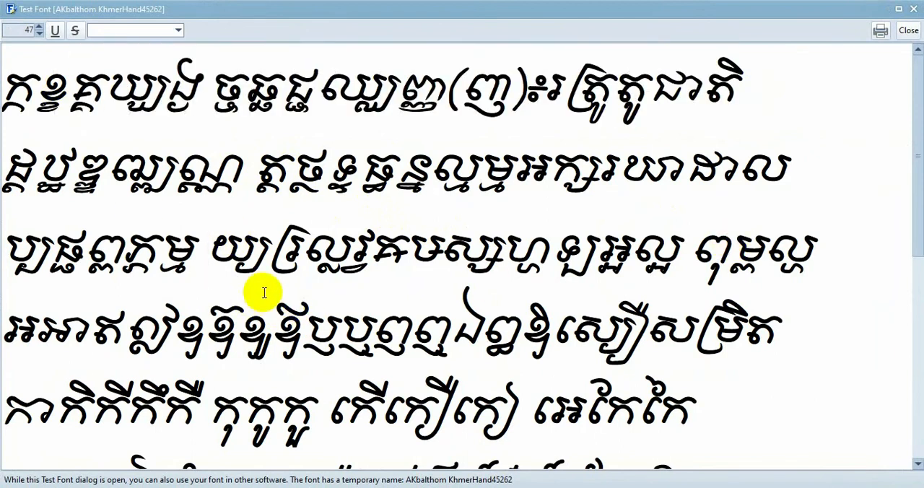
scroll(264, 292, "down", 3)
left_click_drag(258, 271, 249, 239)
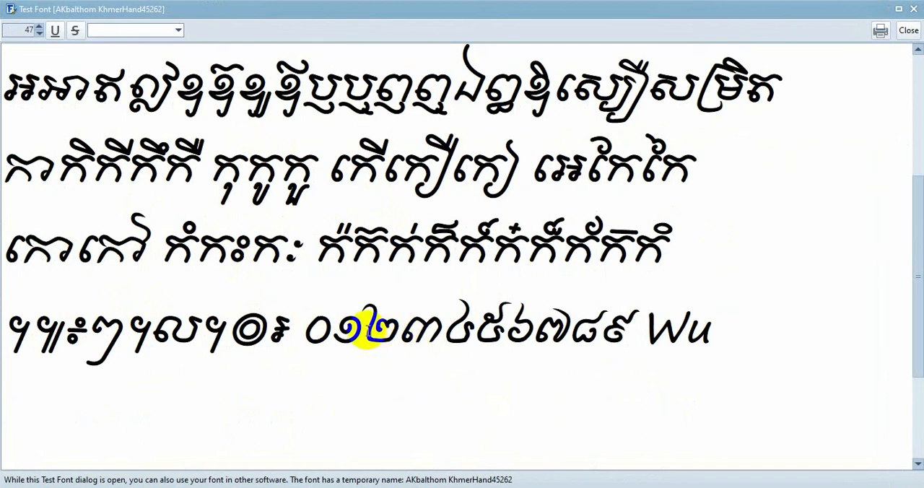
left_click_drag(366, 328, 305, 326)
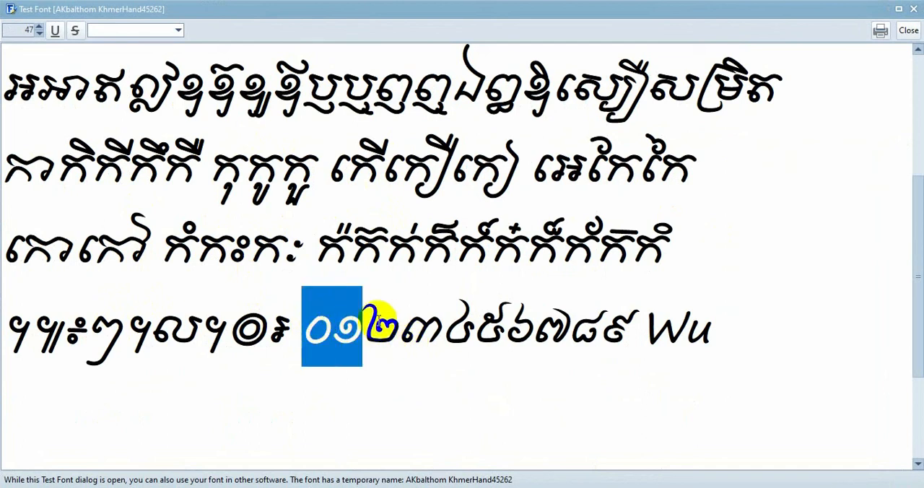
left_click_drag(366, 319, 429, 310)
left_click(629, 332)
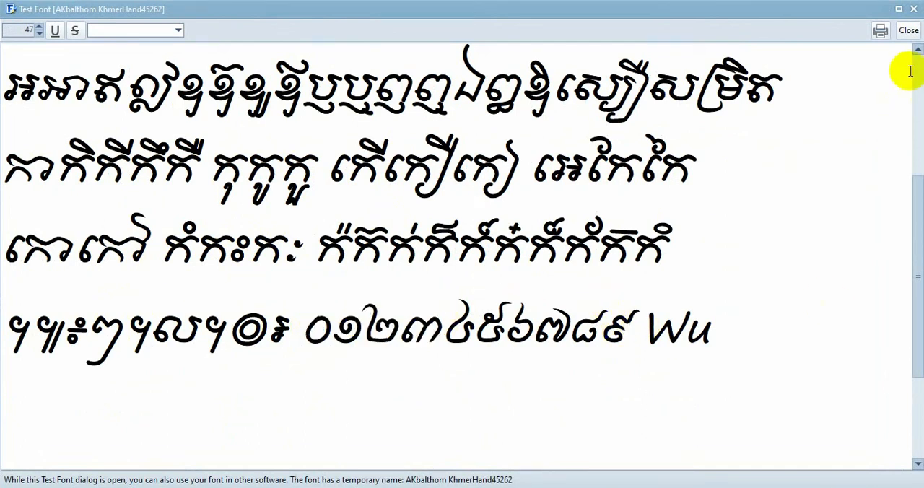
left_click(908, 29)
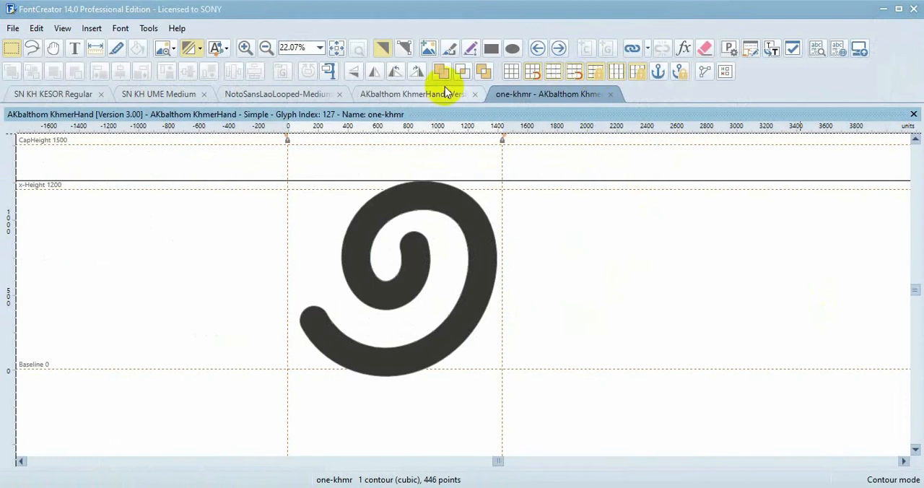
Open the next glyph, two-khmr, and copy its whole contour
left_click(559, 48)
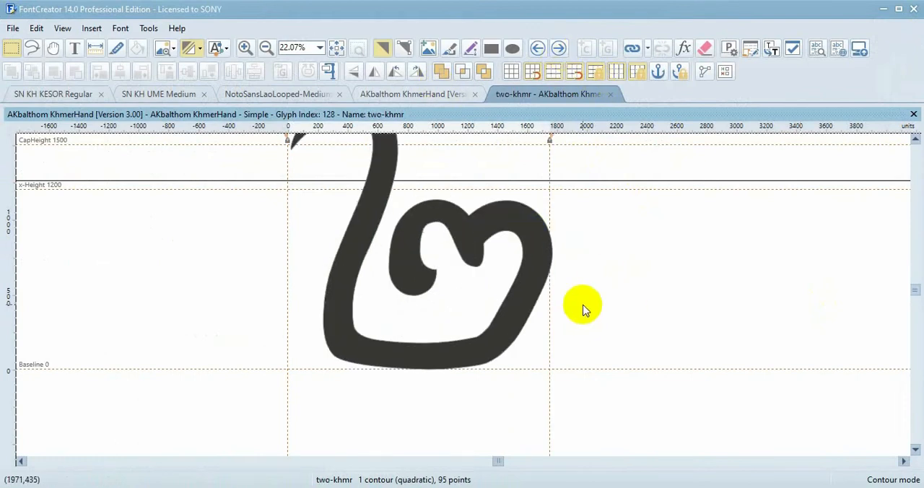
scroll(573, 305, "up", 2)
scroll(573, 305, "down", 1)
left_click_drag(629, 415, 328, 162)
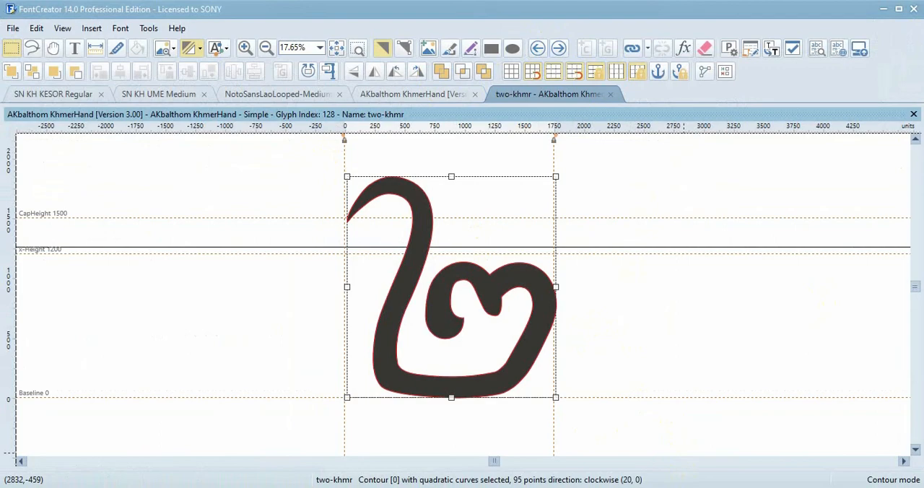
Switch to Illustrator and move the finished spiral off the artboard, above it and beside the redrawn zero
left_click(465, 434)
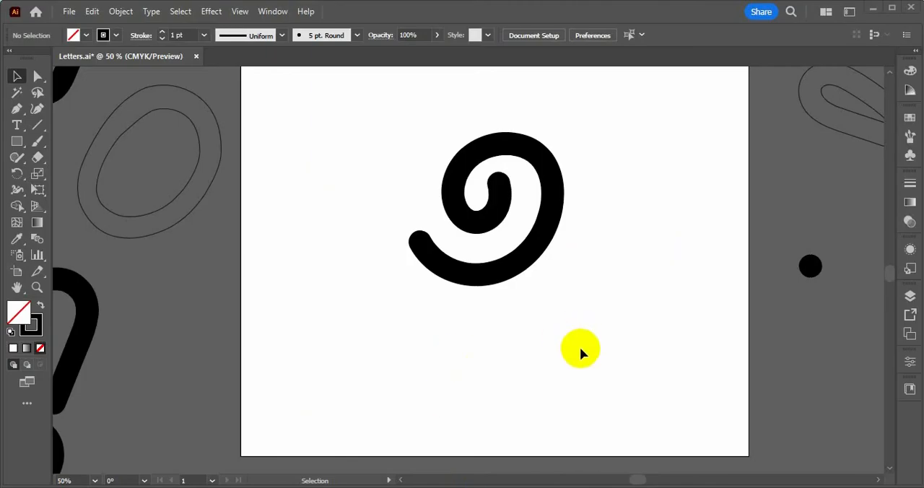
scroll(512, 322, "down", 4)
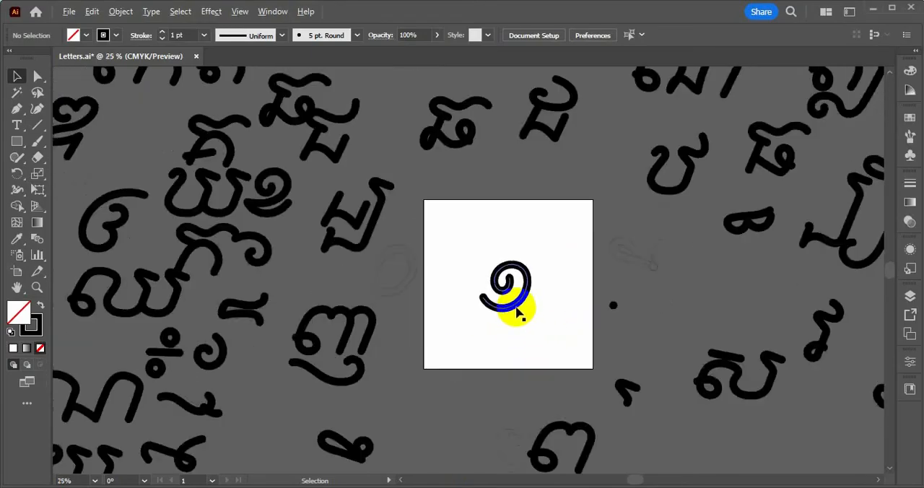
left_click_drag(518, 308, 514, 113)
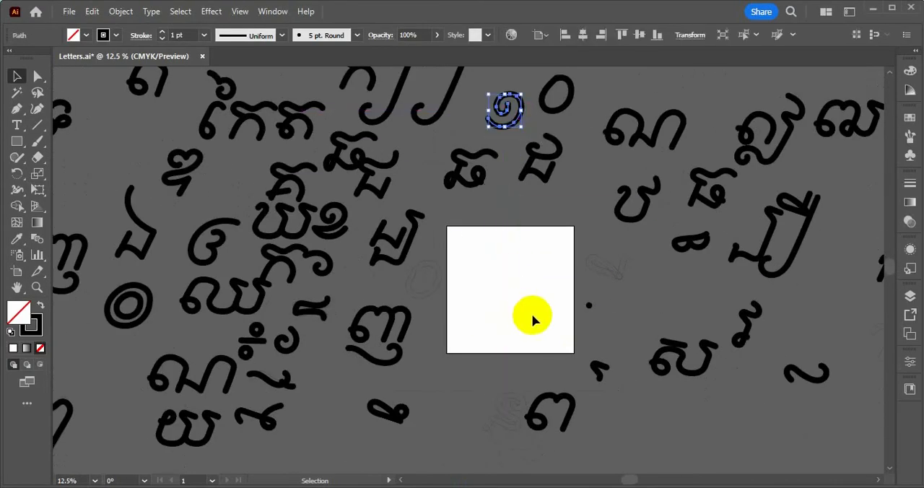
Paste the two-khmr outline onto the empty artboard and select the small black dot beside the artboard
scroll(532, 315, "up", 3)
left_click(497, 269)
key("ctrl+v")
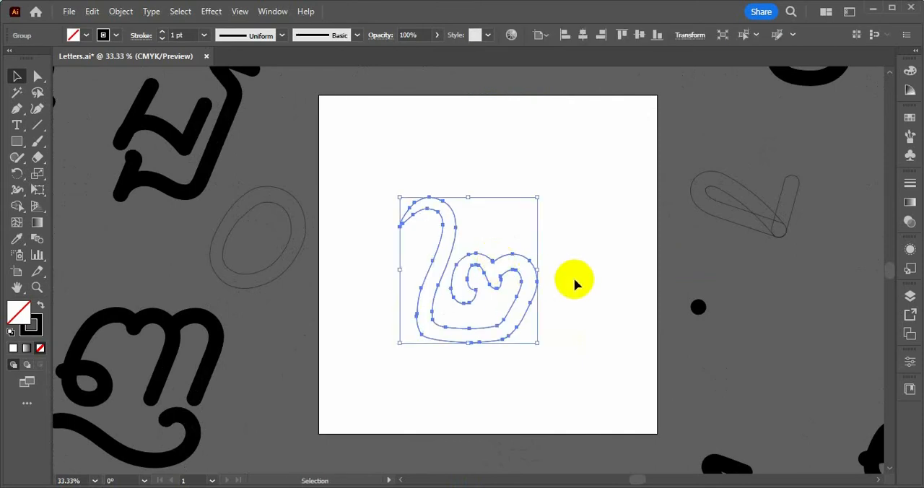
left_click(574, 276)
left_click_drag(577, 273, 754, 373)
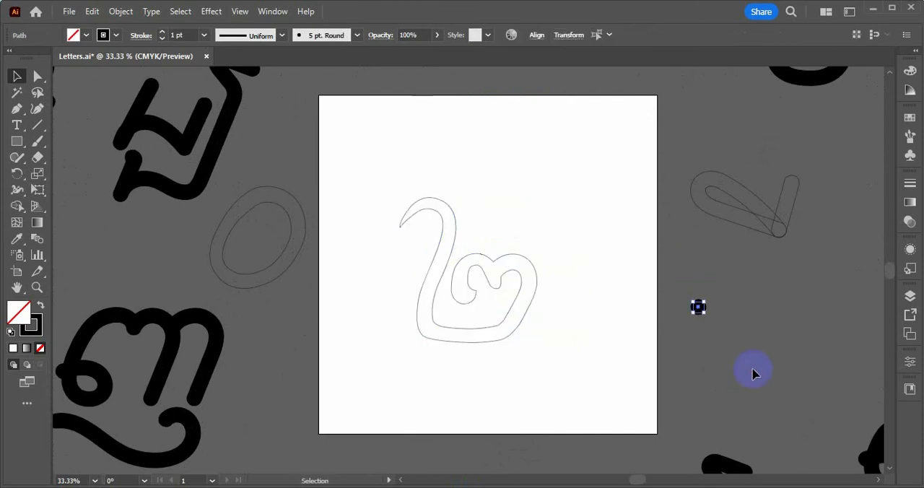
Try tracing the two-khmr outline with a single Paintbrush stroke, check its shape against the other letters, and undo the stroke
key("b")
scroll(476, 295, "up", 2)
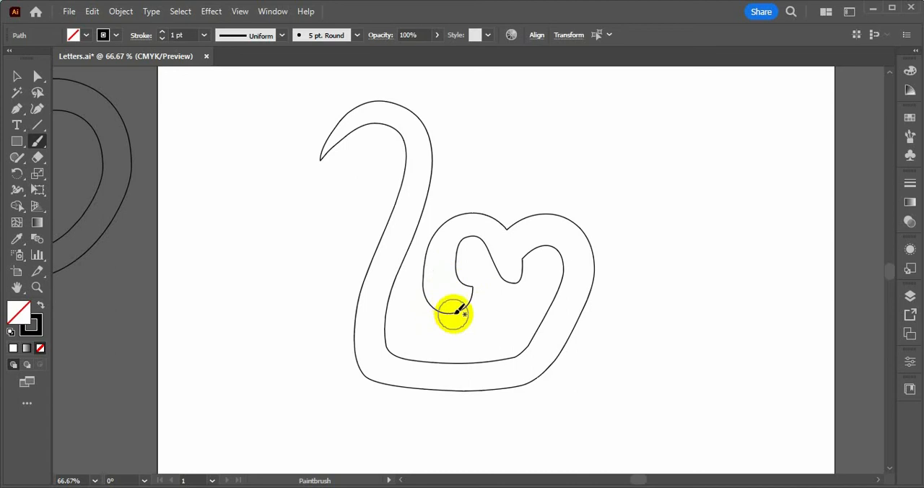
mouse_move(463, 307)
left_mouse_down()
mouse_move(441, 297)
mouse_move(437, 233)
mouse_move(479, 227)
mouse_move(512, 250)
mouse_move(545, 229)
mouse_move(569, 250)
mouse_move(570, 293)
mouse_move(549, 340)
mouse_move(497, 376)
mouse_move(425, 375)
mouse_move(373, 354)
mouse_move(376, 303)
mouse_move(414, 206)
mouse_move(339, 88)
left_mouse_up()
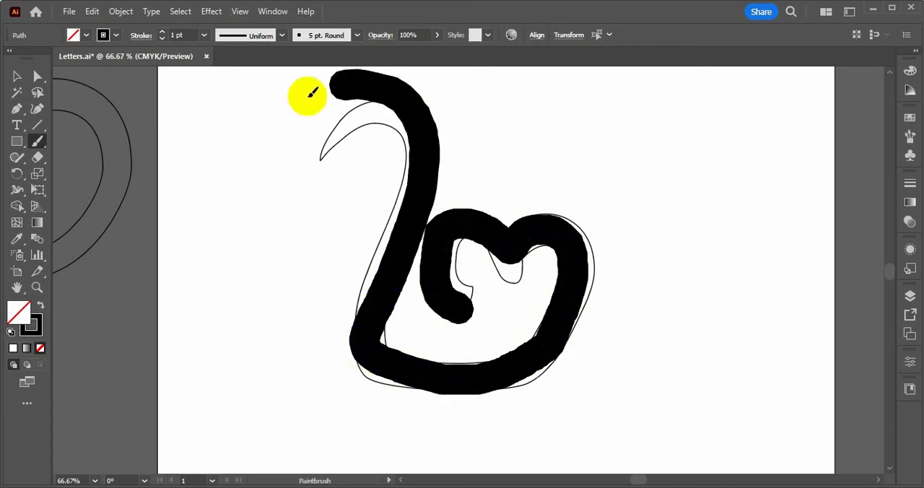
scroll(547, 305, "down", 4)
scroll(534, 308, "up", 3)
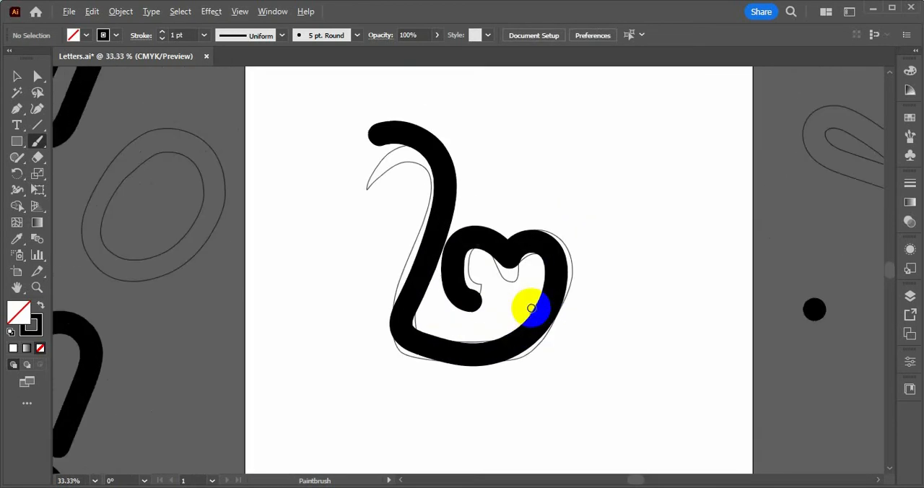
scroll(645, 336, "down", 1)
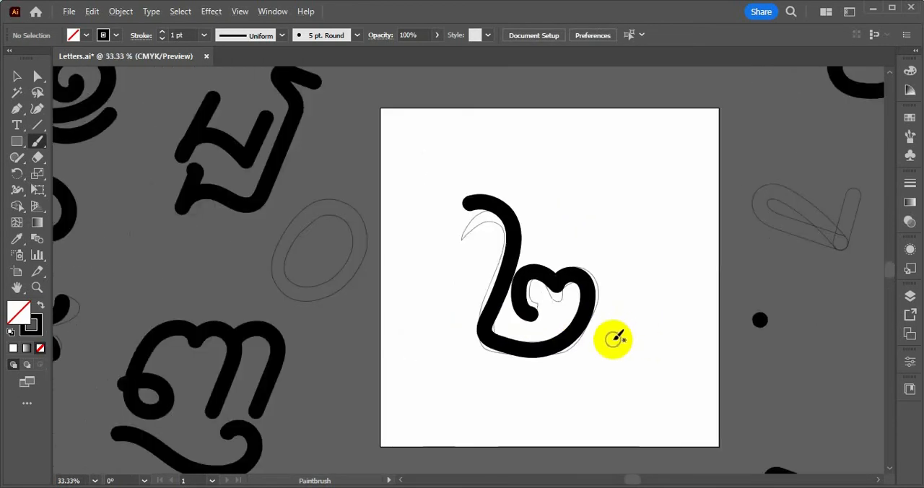
scroll(585, 349, "up", 2)
key("ctrl+z")
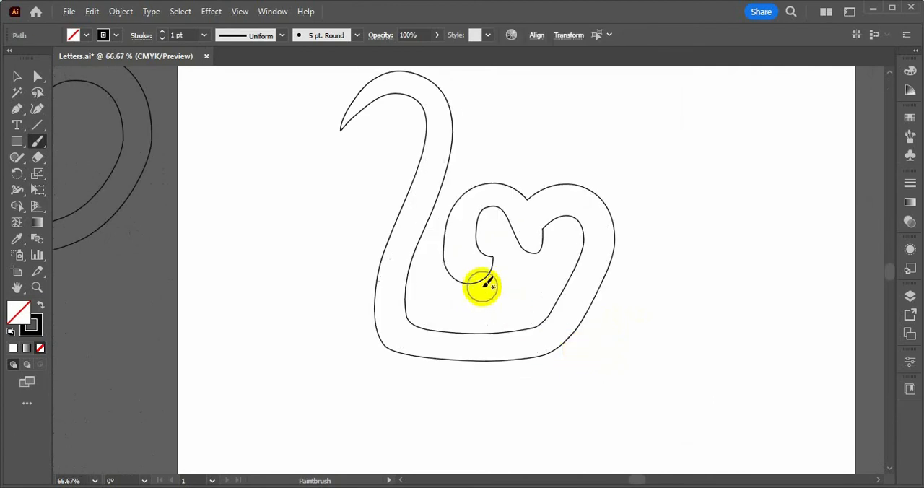
Redraw two-khmr over its outline as one continuous Paintbrush stroke, from the inner curl around to the upper hook
scroll(483, 286, "down", 1)
mouse_move(482, 280)
left_mouse_down()
mouse_move(469, 257)
mouse_move(479, 228)
mouse_move(514, 236)
mouse_move(544, 218)
mouse_move(569, 234)
mouse_move(563, 298)
mouse_move(532, 330)
mouse_move(489, 340)
mouse_move(430, 319)
mouse_move(423, 278)
mouse_move(442, 163)
mouse_move(420, 136)
mouse_move(405, 133)
left_mouse_up()
scroll(633, 250, "down", 3)
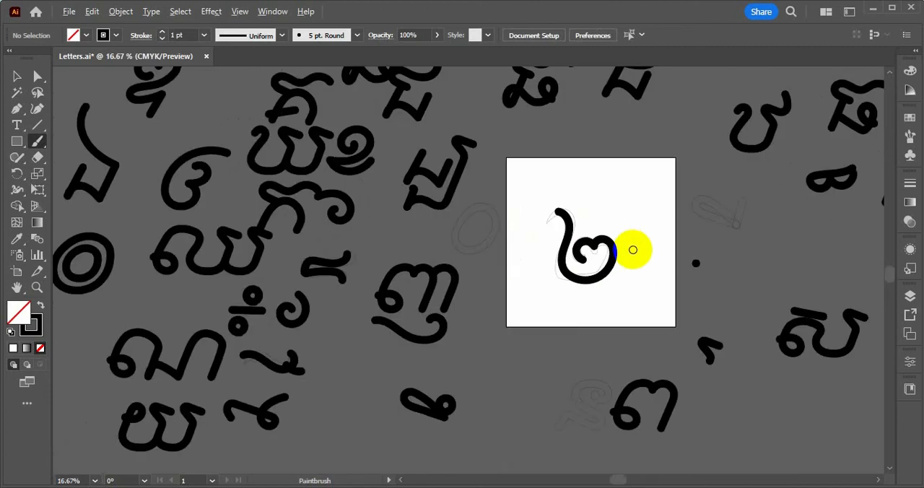
scroll(633, 250, "up", 3)
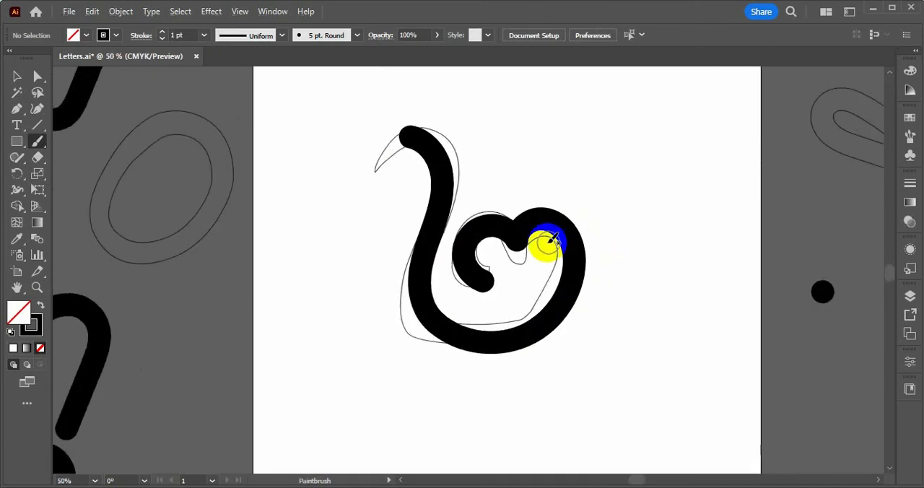
scroll(552, 240, "down", 2)
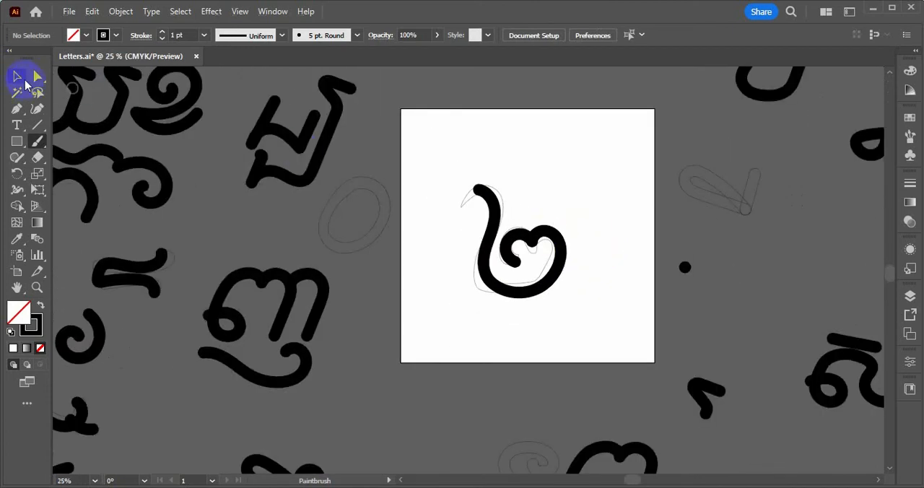
Move the redrawn two down off its outline, and move the outline off the artboard to its right
scroll(563, 244, "down", 2)
mouse_move(563, 244)
left_mouse_down()
mouse_move(587, 282)
mouse_move(580, 291)
mouse_move(563, 280)
left_mouse_up()
left_click(560, 244)
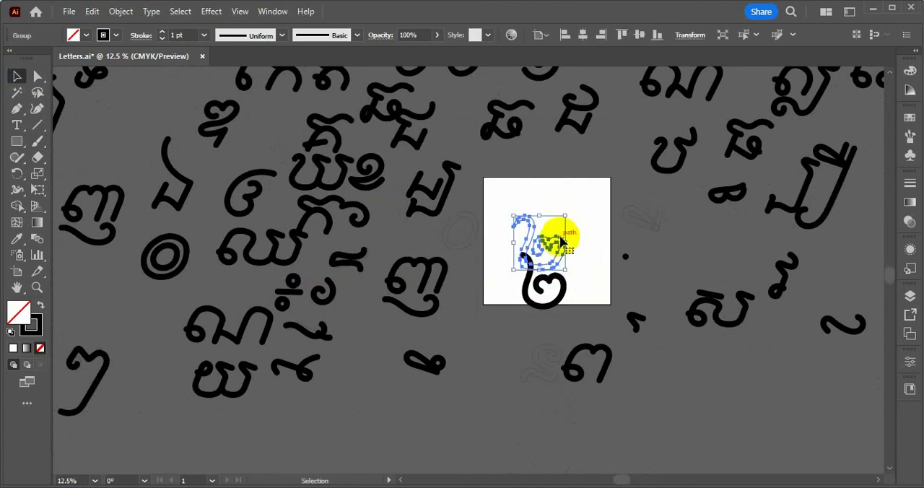
mouse_move(560, 241)
left_mouse_down()
mouse_move(556, 247)
mouse_move(657, 207)
left_mouse_up()
Bring the redrawn one back onto the artboard and place the redrawn two level beside it to compare them
scroll(563, 162, "up", 2)
left_click_drag(557, 123, 510, 277)
scroll(532, 303, "up", 3)
left_click_drag(592, 377, 598, 212)
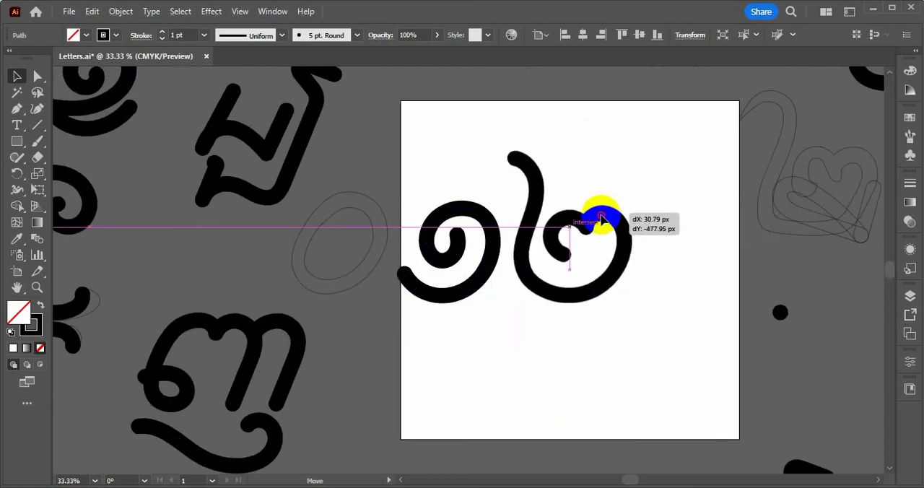
left_click(595, 310)
scroll(594, 310, "down", 3)
scroll(592, 325, "up", 3)
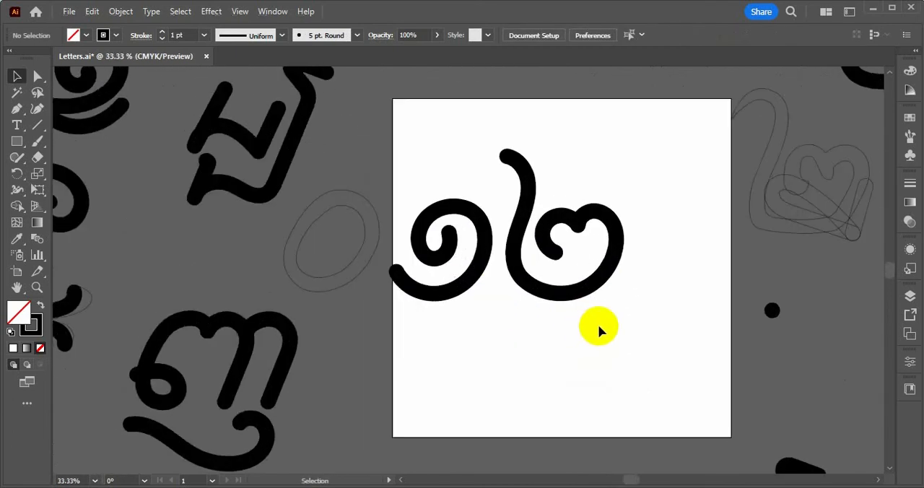
Copy the redrawn two, switch to FontCreator, and paste it into the two-khmr glyph below the original contour
left_click(547, 166)
key("alt+Tab")
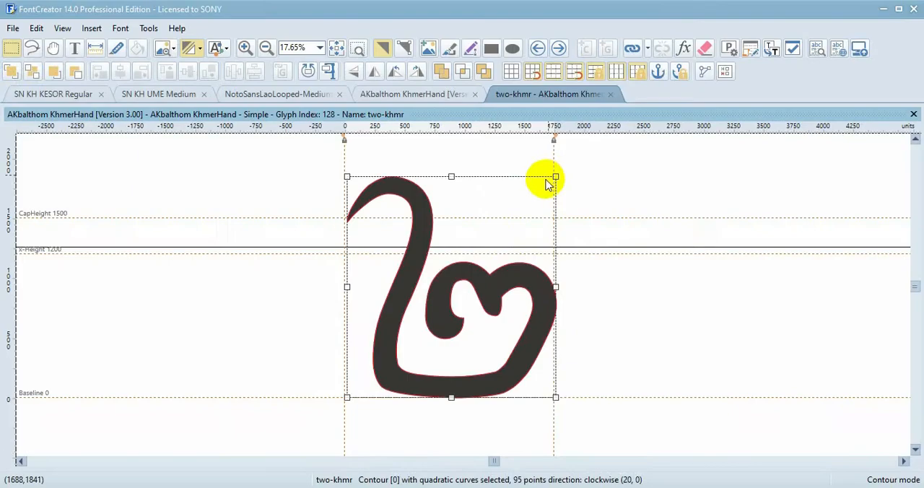
key("ctrl+v")
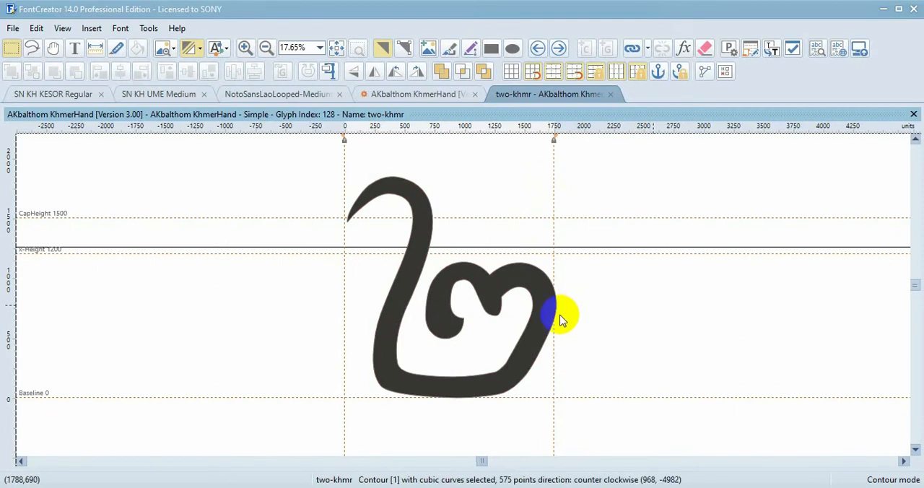
scroll(562, 318, "down", 3)
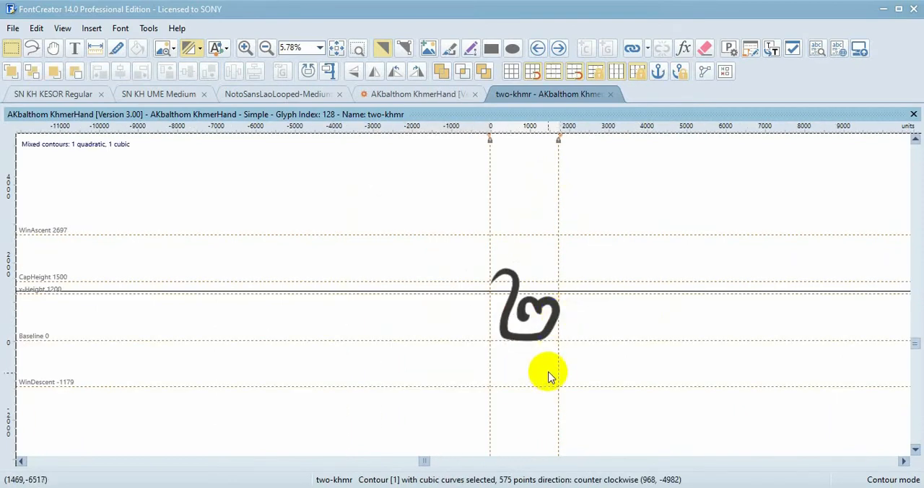
scroll(553, 350, "down", 3)
scroll(556, 342, "down", 1)
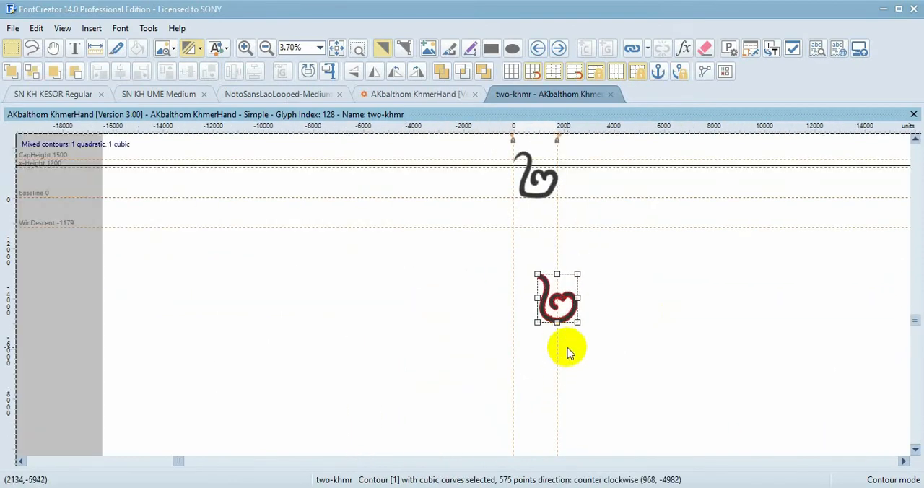
scroll(562, 343, "up", 1)
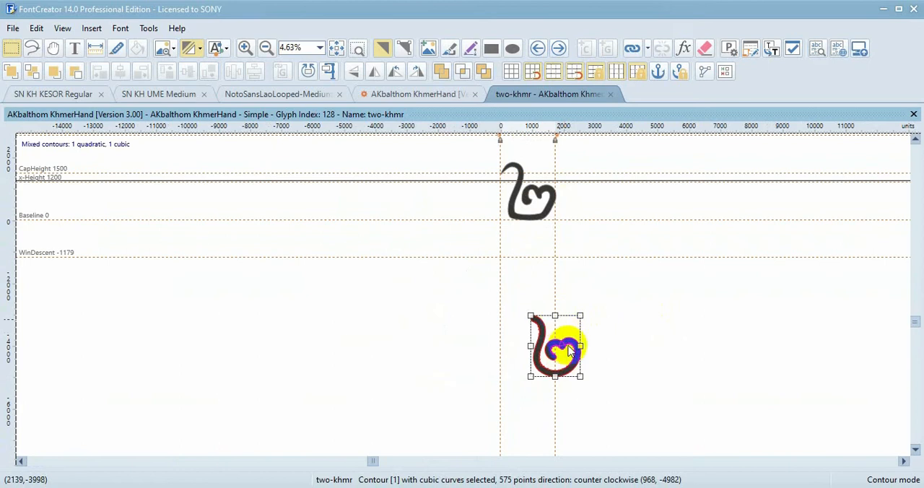
mouse_move(563, 345)
left_mouse_down()
mouse_move(521, 243)
mouse_move(530, 266)
mouse_move(542, 187)
mouse_move(550, 185)
mouse_move(554, 337)
left_mouse_up()
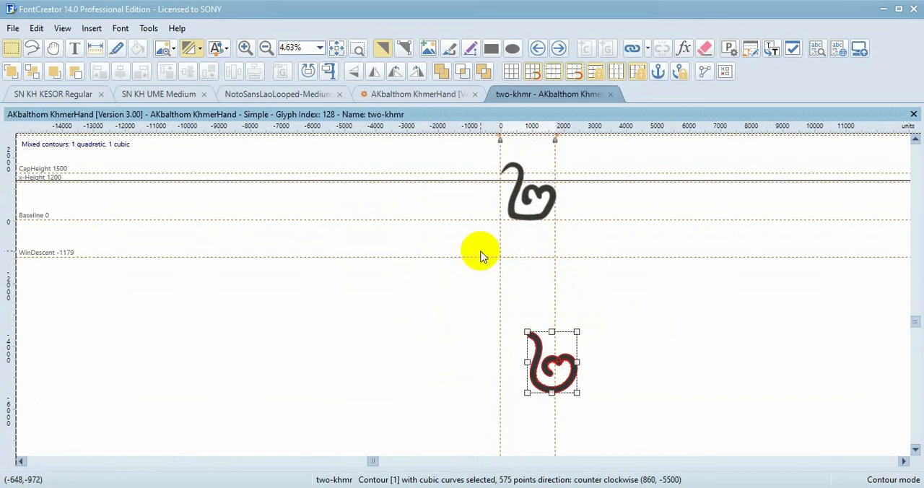
Select both contours of two-khmr and align their top and left edges
scroll(439, 198, "down", 1)
key("ctrl+a")
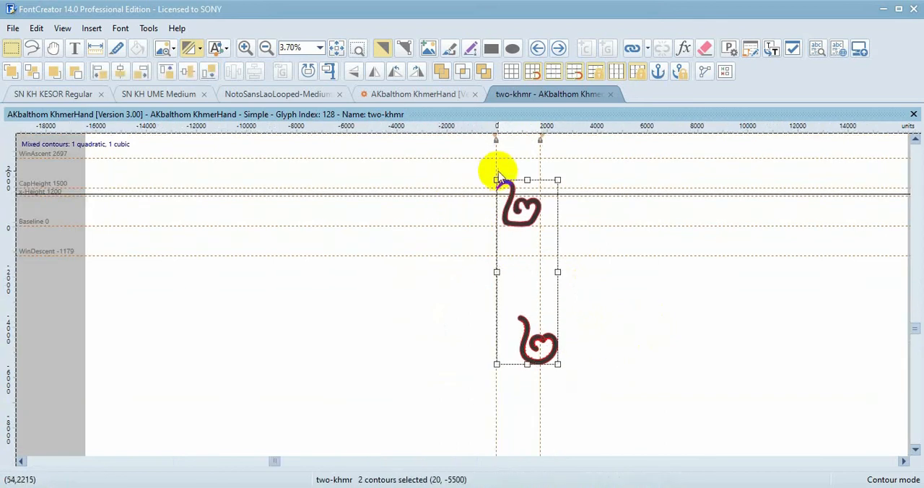
left_click(170, 72)
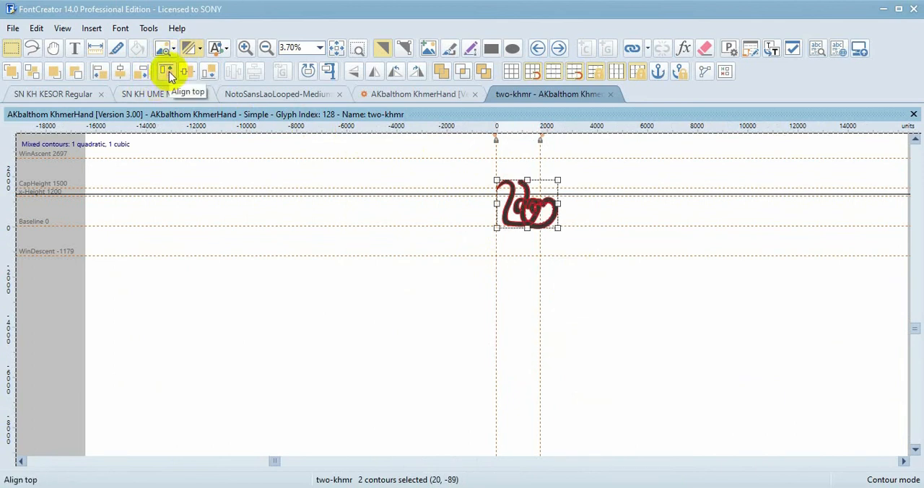
scroll(524, 210, "up", 3)
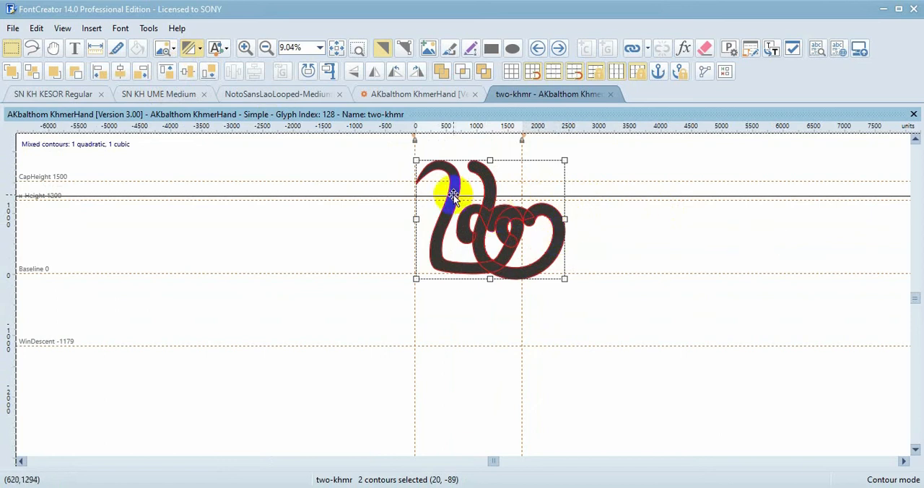
left_click(101, 70)
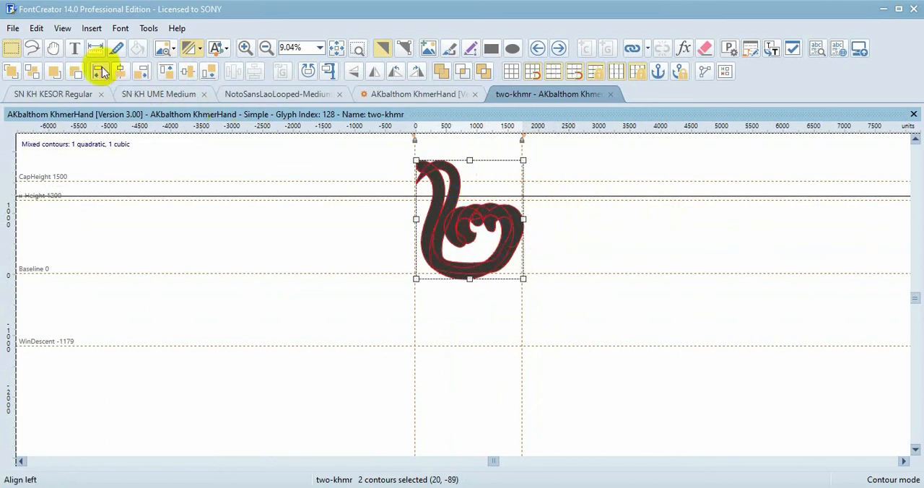
Move the redrawn contour right to x 140 and nudge it up onto the baseline at y 1
left_click(573, 322)
scroll(501, 213, "up", 1)
left_click_drag(390, 254, 400, 254)
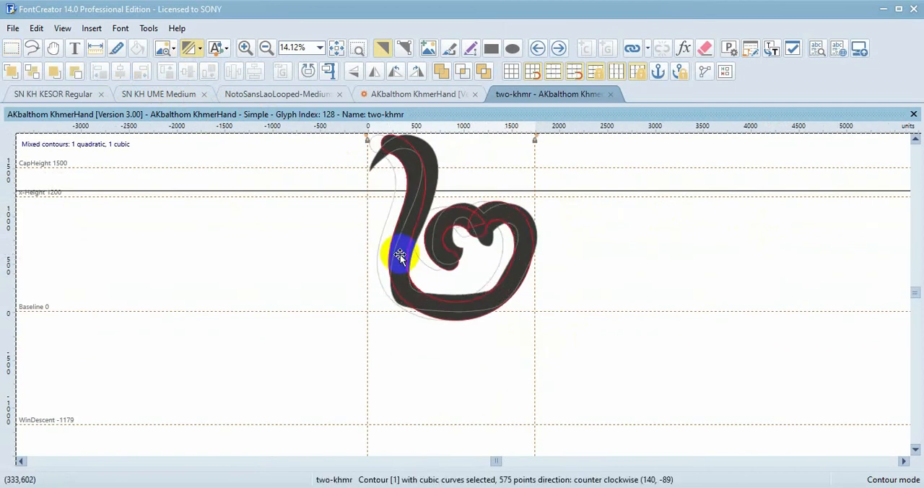
key("Up")
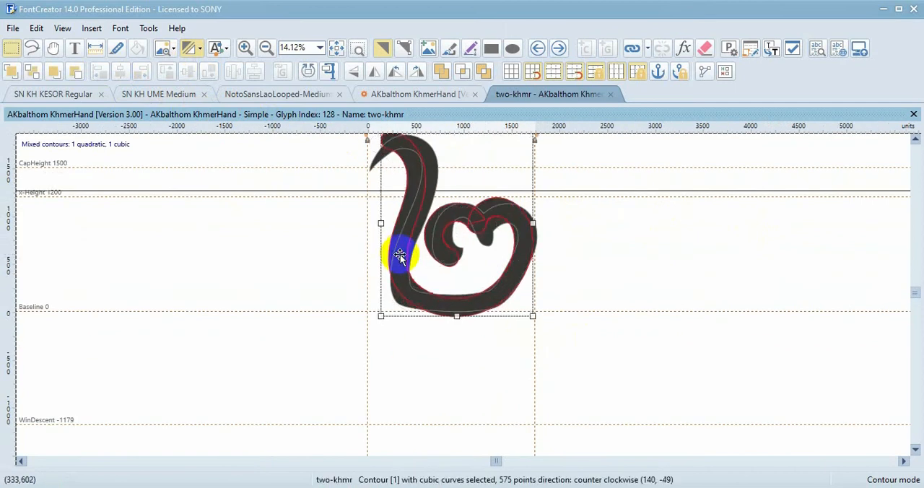
key("Up")
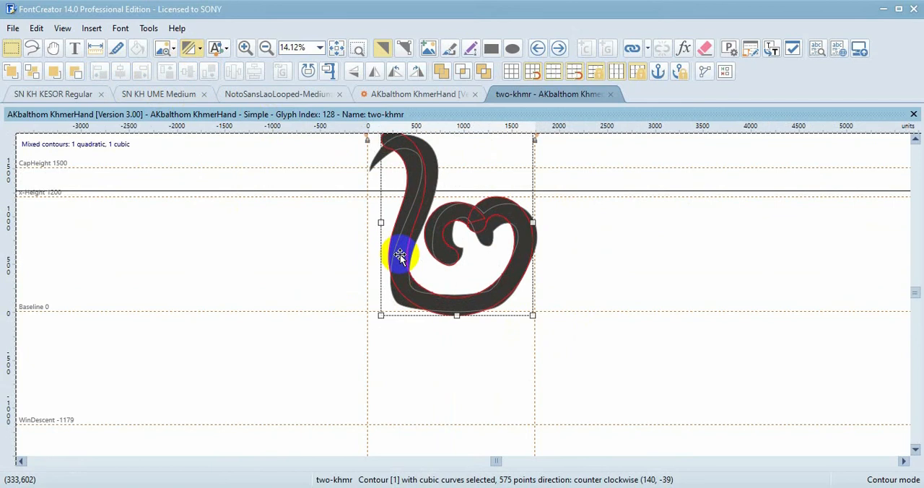
key("Up")
key("Up")
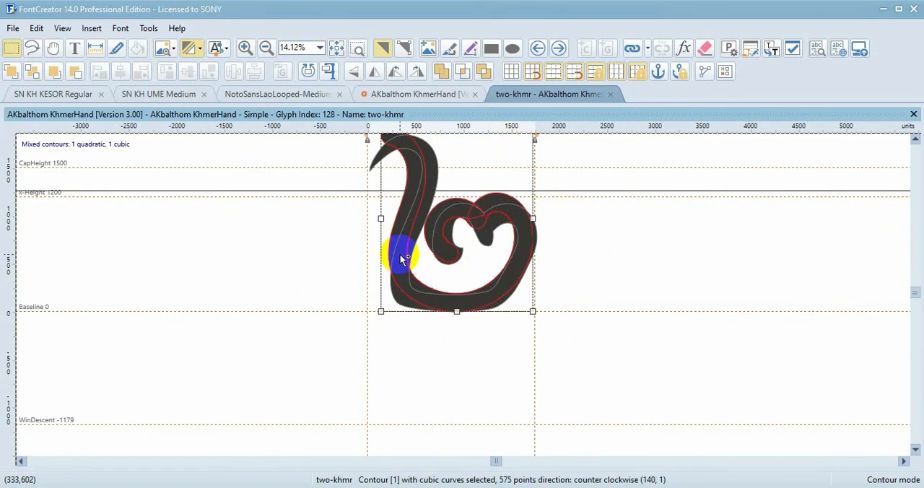
Cut the redrawn contour, empty the two-khmr glyph of its old contour, and paste the redrawn one back
key("Delete")
left_click(706, 49)
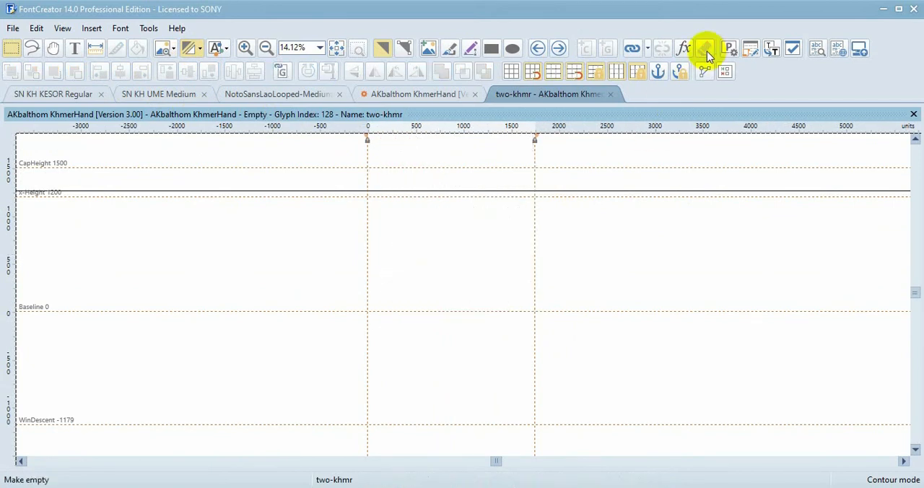
key("ctrl+v")
left_click(606, 255)
scroll(606, 255, "up", 1)
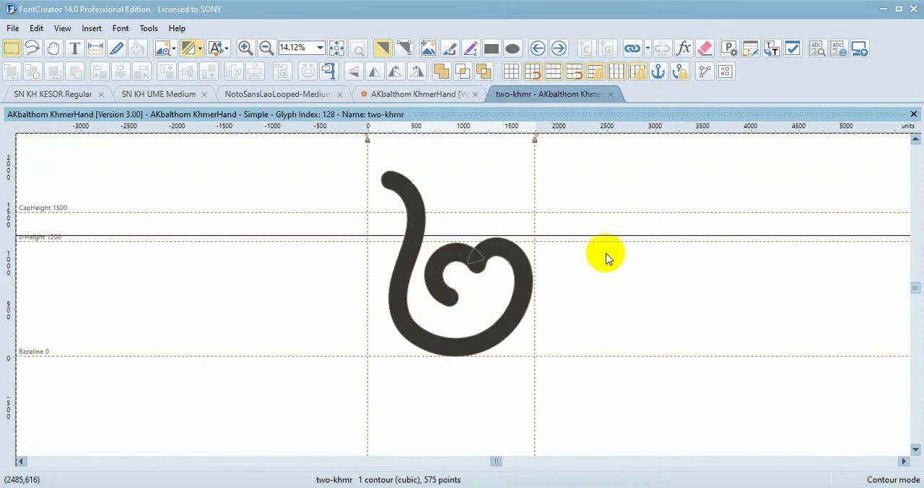
Open the next glyph, three-khmr, copy all its contours, and switch to Illustrator
left_click(560, 48)
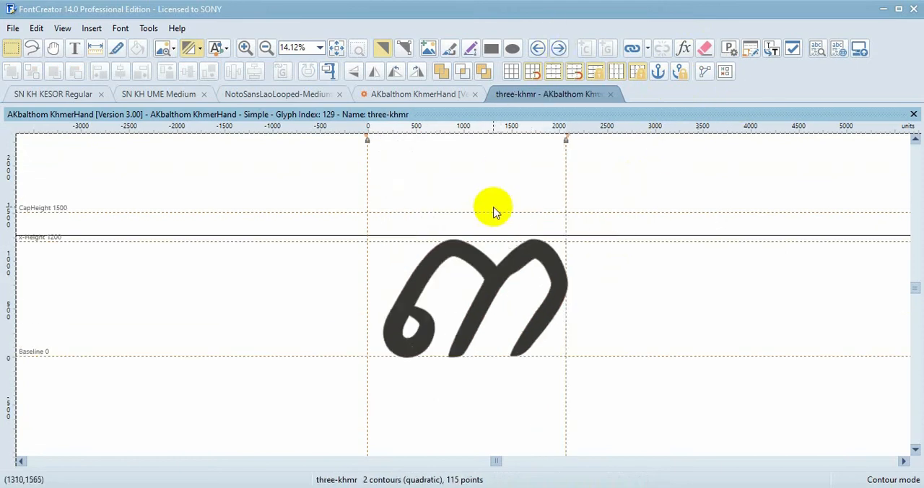
key("ctrl+a")
key("alt+Tab")
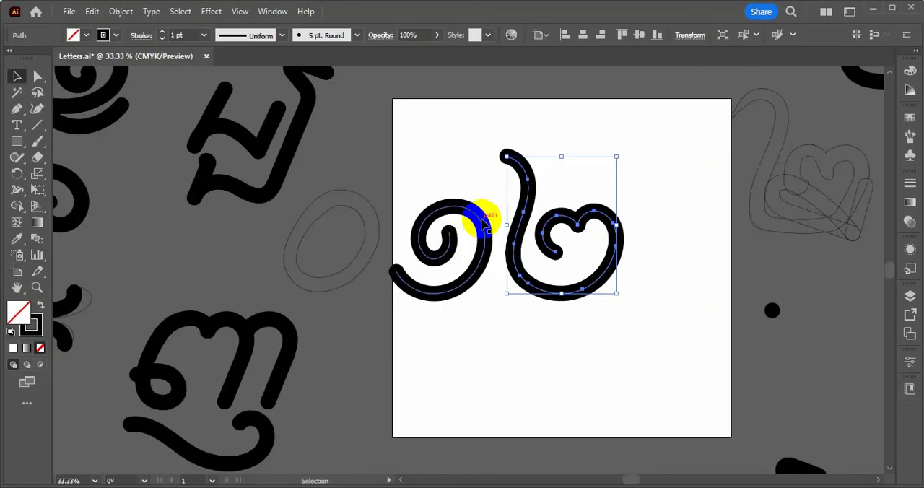
Select the redrawn one and two together and move them off the artboard, to the empty area at its far upper left
left_click(625, 363)
scroll(521, 288, "down", 2)
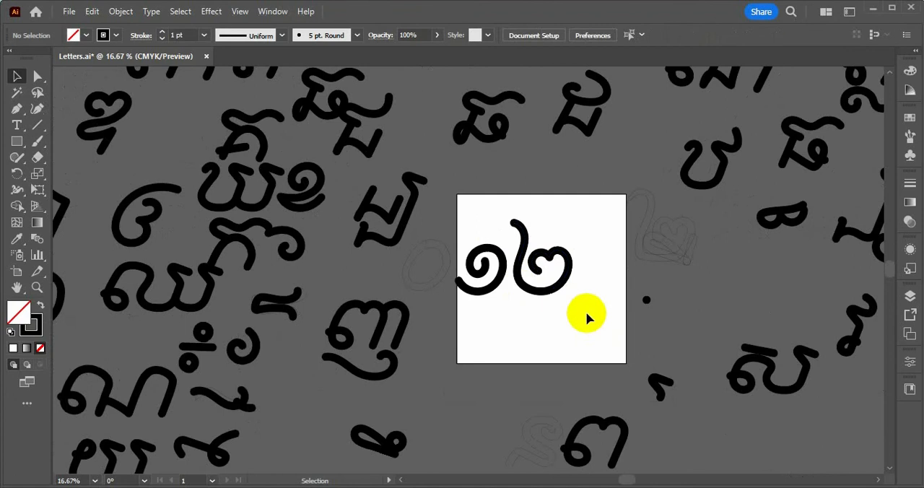
left_click_drag(588, 316, 470, 223)
scroll(505, 244, "down", 3)
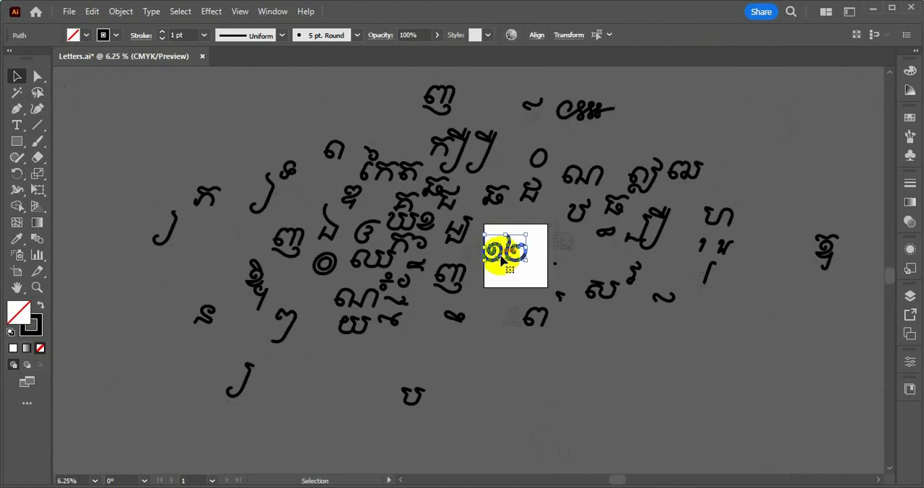
left_click_drag(501, 256, 181, 144)
scroll(526, 254, "up", 4)
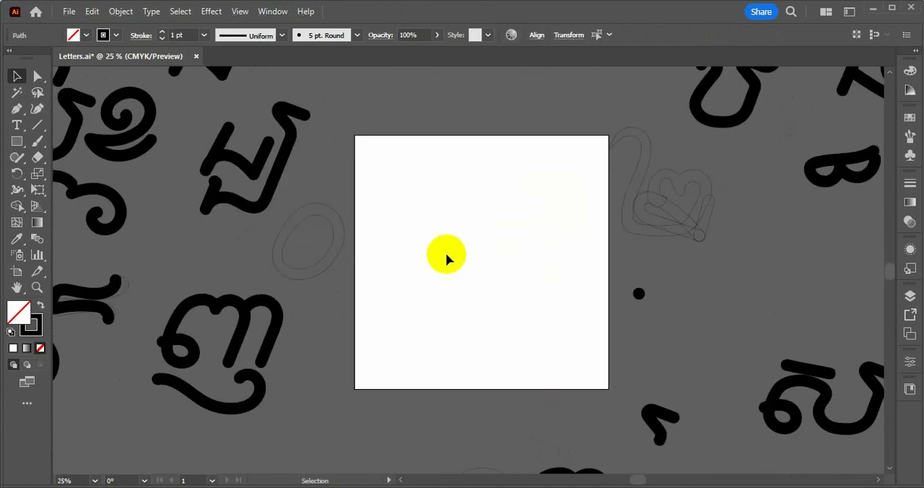
Paste the three-khmr outline onto the empty artboard and select the whole outline
left_click(449, 254)
key("ctrl+v")
left_click(568, 269)
scroll(523, 251, "up", 1)
left_click_drag(563, 190, 364, 342)
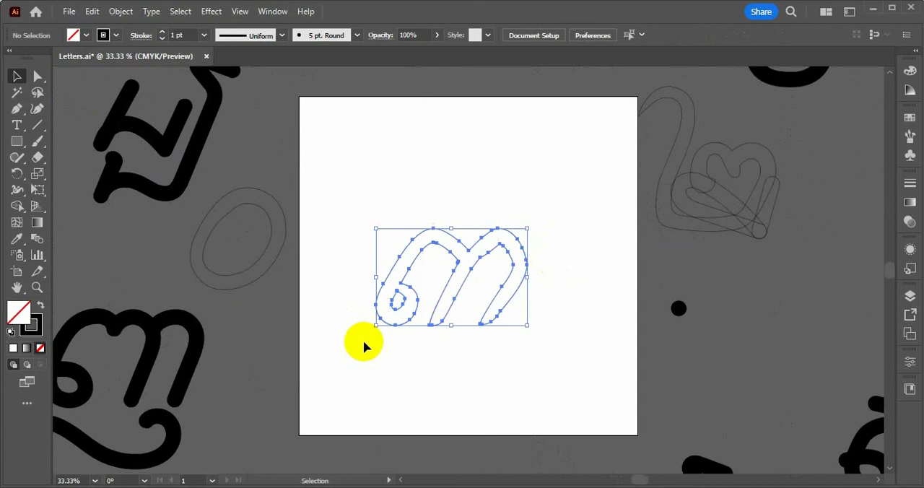
left_click(594, 261)
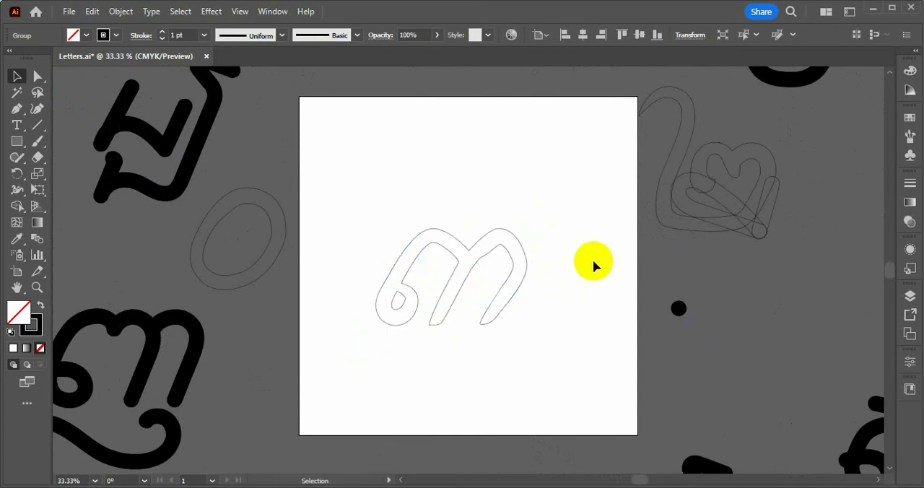
left_click_drag(565, 190, 325, 378)
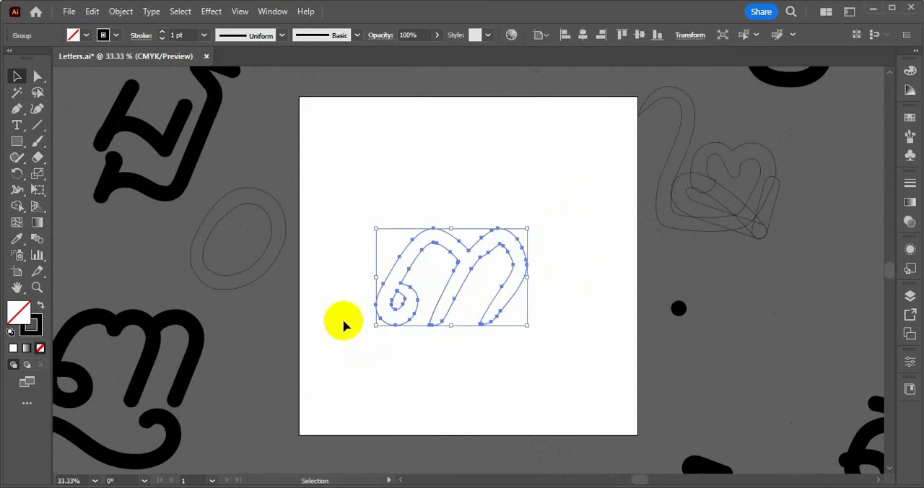
Try to trace the three-khmr outline in one Paintbrush stroke, and undo that stroke
left_click_drag(372, 184, 551, 399)
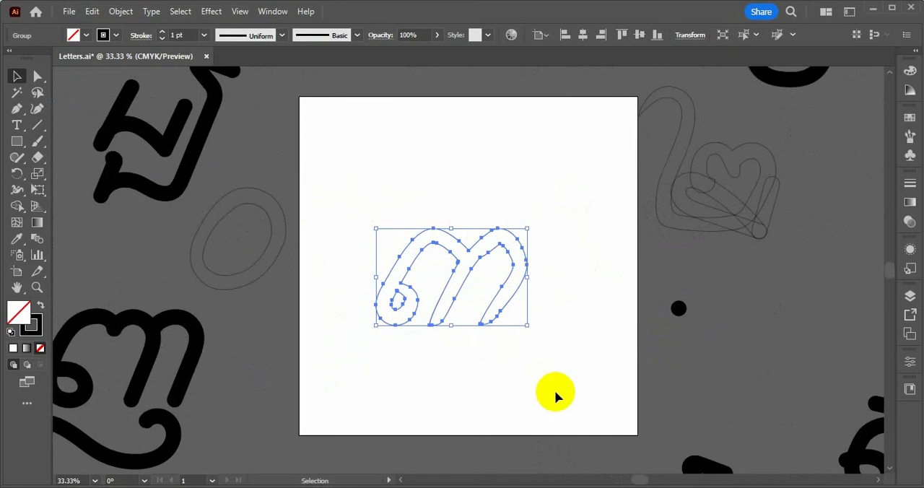
key("b")
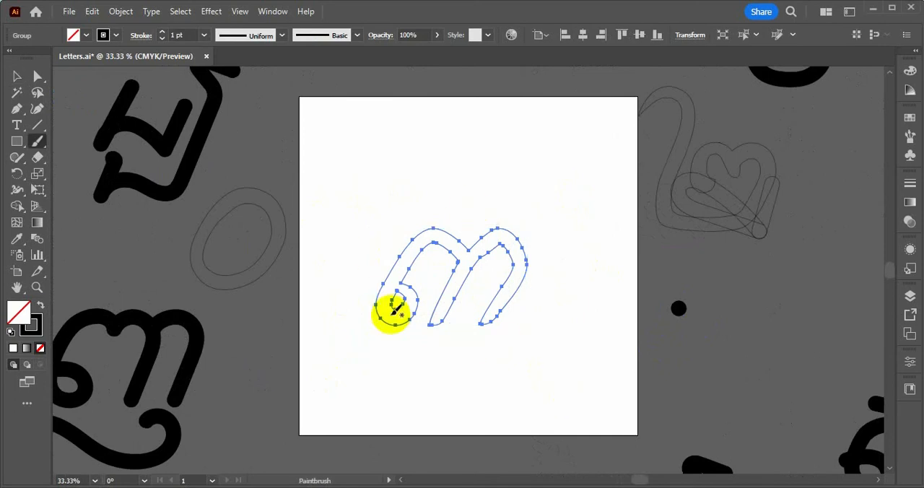
mouse_move(399, 312)
left_mouse_down()
mouse_move(404, 333)
mouse_move(407, 254)
mouse_move(486, 255)
mouse_move(524, 319)
left_mouse_up()
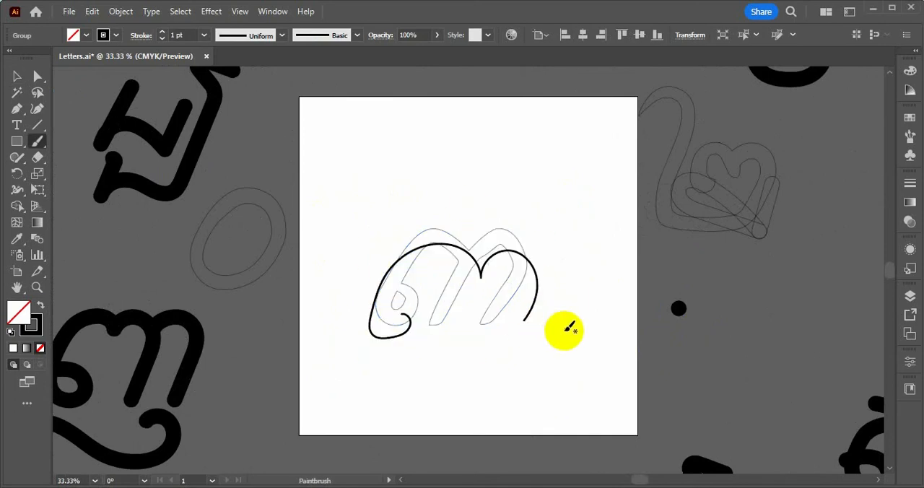
key("ctrl+z")
key("v")
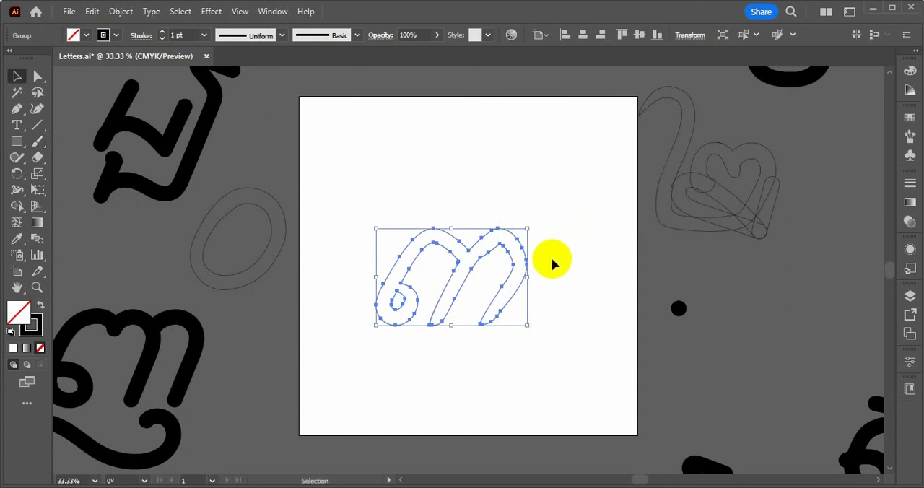
Reselect the three-khmr outline, try a second Paintbrush stroke over it, and undo it
left_click(562, 326)
left_click_drag(377, 173, 483, 314)
left_click_drag(243, 396, 82, 275)
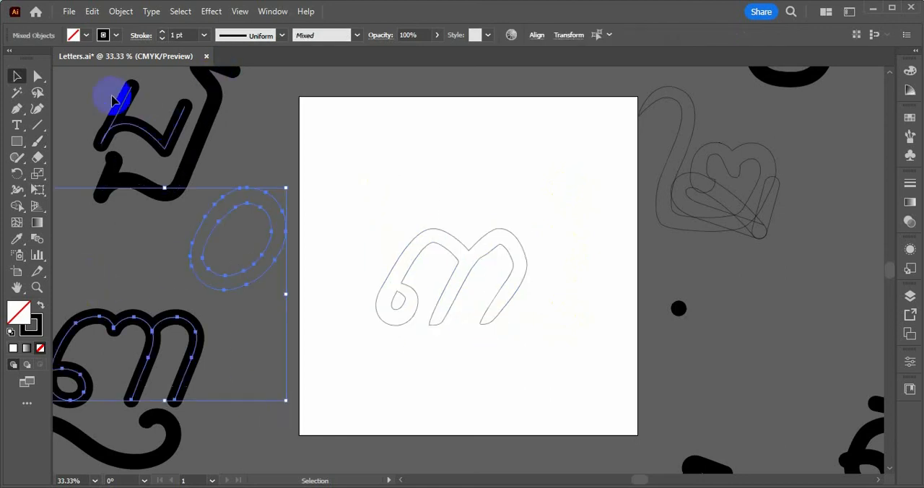
left_click(101, 97)
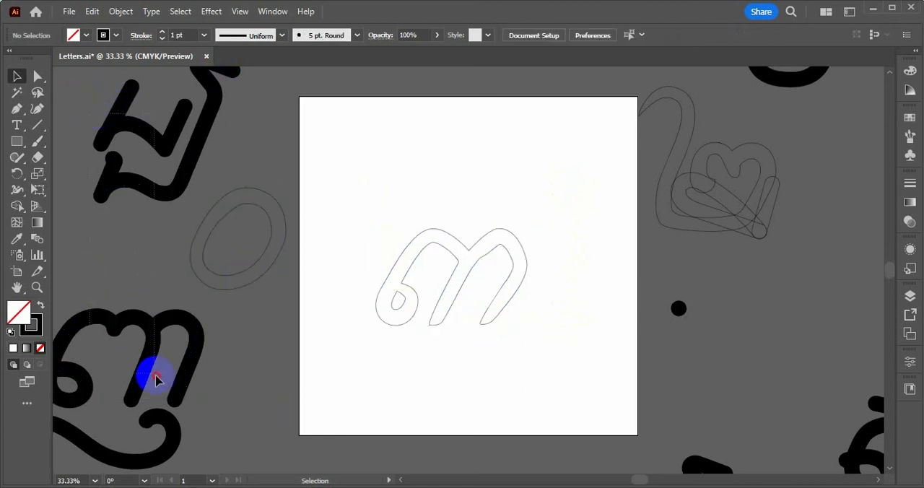
left_click(158, 380)
left_click(364, 215)
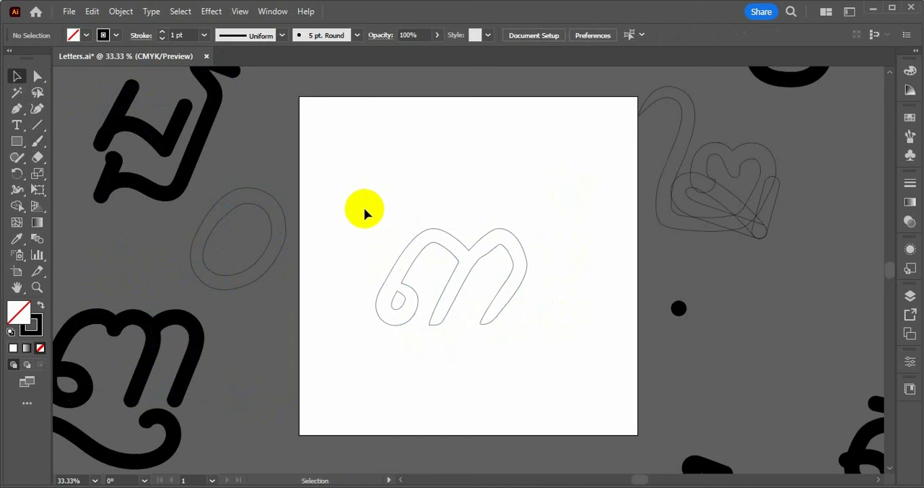
left_click_drag(365, 214, 510, 361)
key("b")
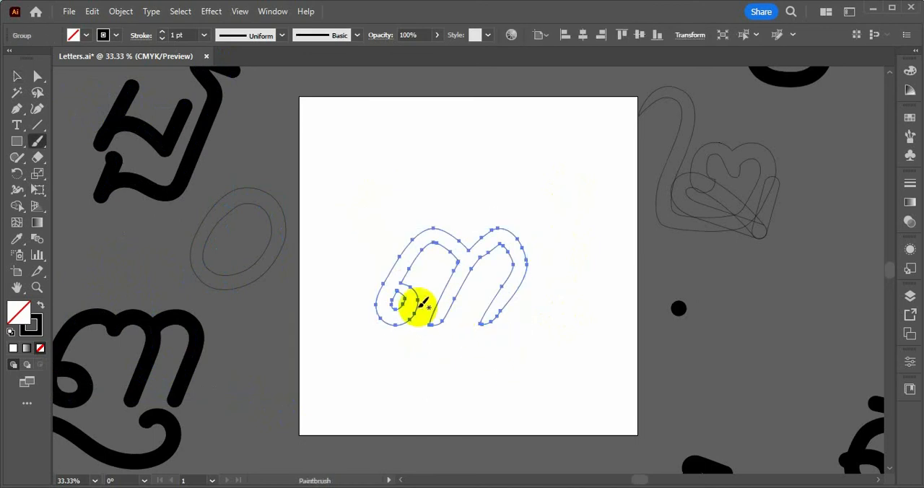
mouse_move(423, 303)
left_mouse_down()
mouse_move(363, 317)
mouse_move(473, 319)
mouse_move(499, 301)
mouse_move(513, 329)
left_mouse_up()
key("ctrl+z")
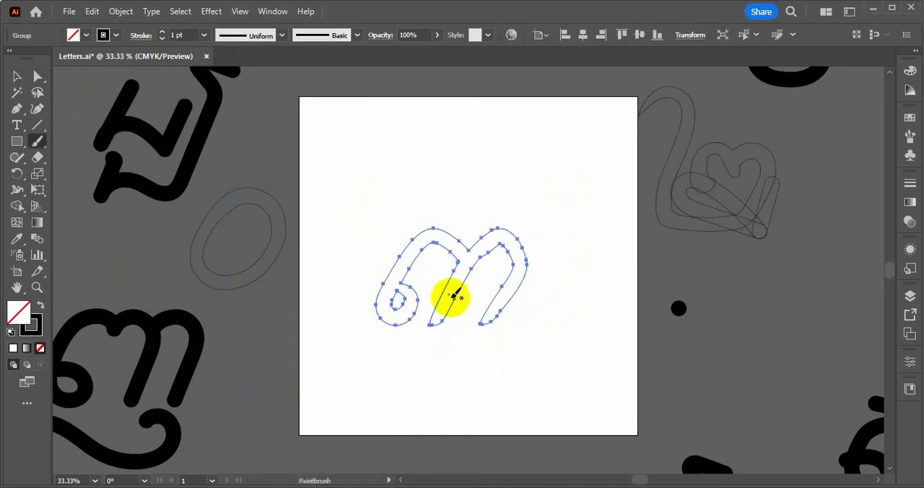
Try to enlarge the brush, cancel the change to the brush options, and deselect the three-khmr outline
key("bracketright")
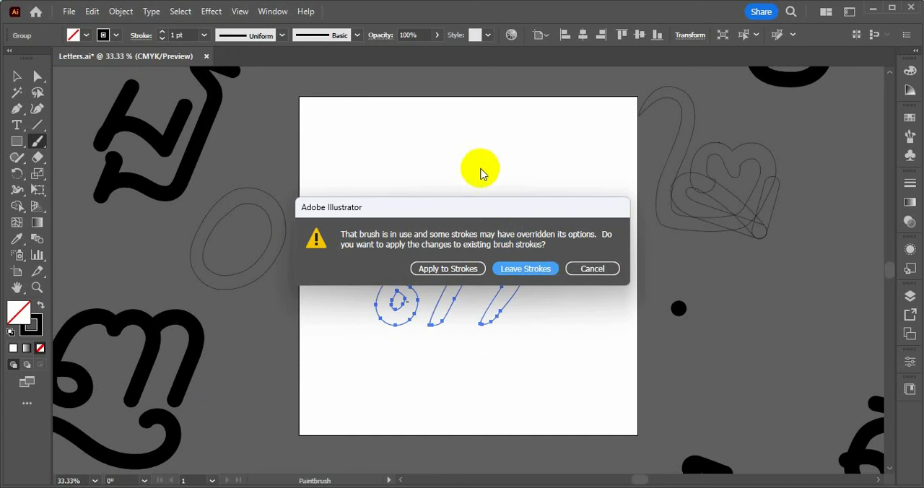
left_click(579, 271)
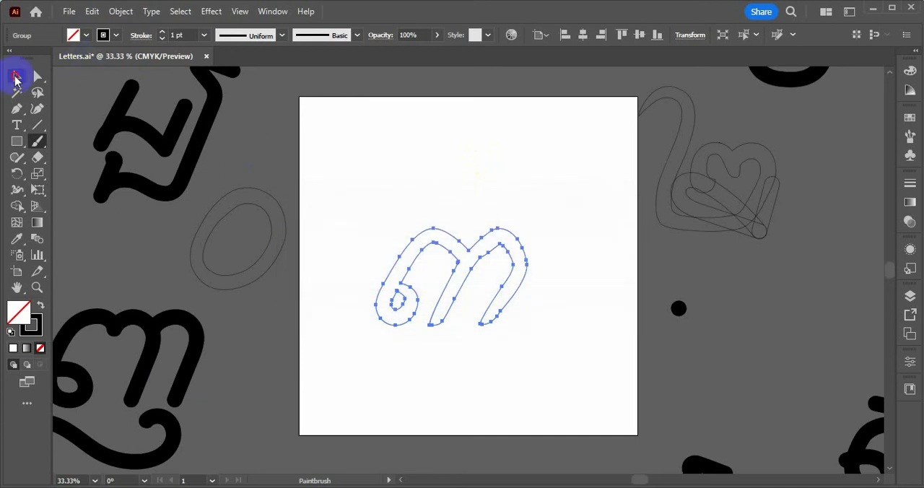
left_click(12, 76)
left_click(472, 173)
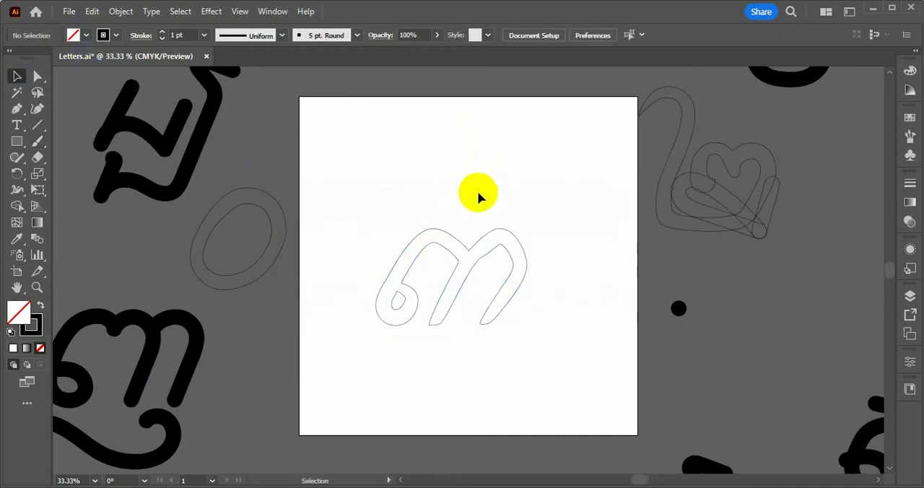
Paint a thick, double-arched test stroke across the artboard's lower left edge and undo it
key("b")
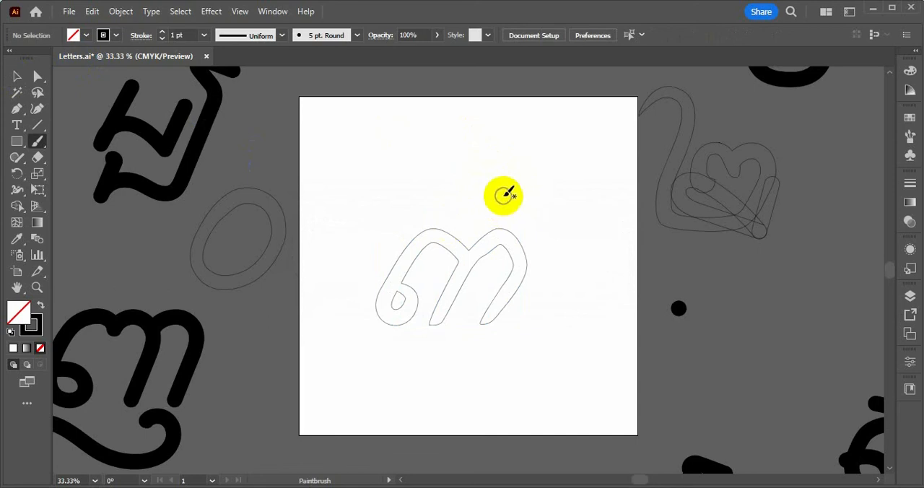
mouse_move(260, 386)
left_mouse_down()
mouse_move(284, 329)
mouse_move(357, 391)
left_mouse_up()
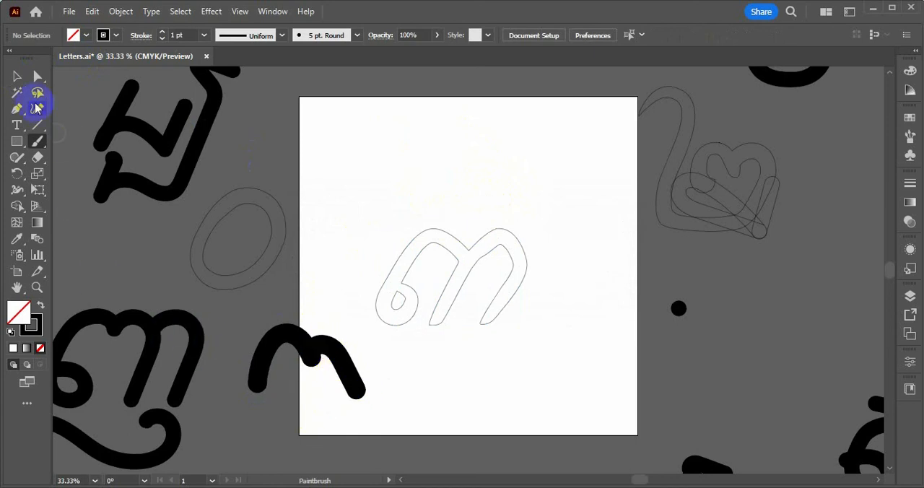
left_click(24, 84)
key("ctrl+z")
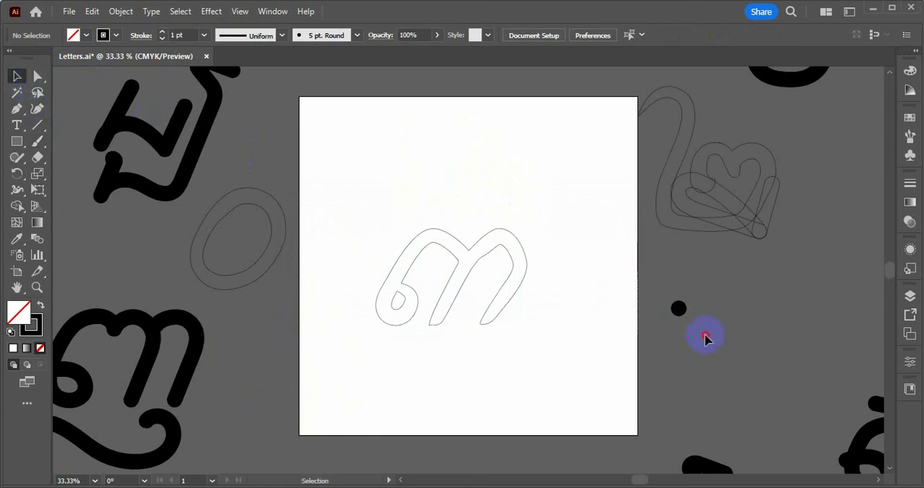
Select the black dot beside the artboard and the thick redrawn strokes at its lower left in turn
left_click_drag(705, 335, 710, 348)
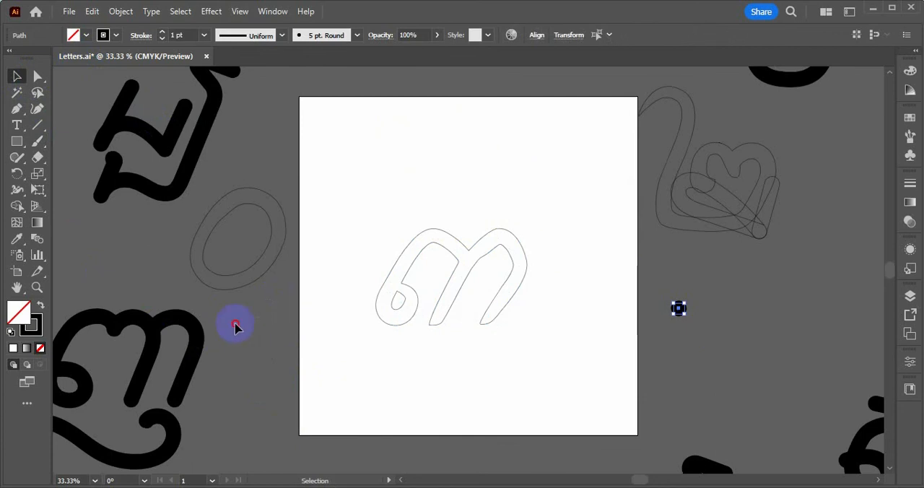
left_click(102, 402)
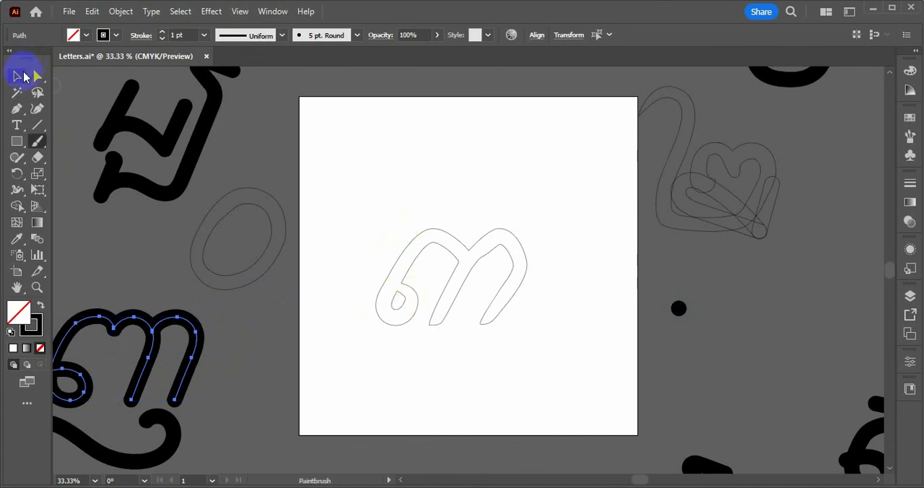
left_click(18, 76)
left_click(636, 273)
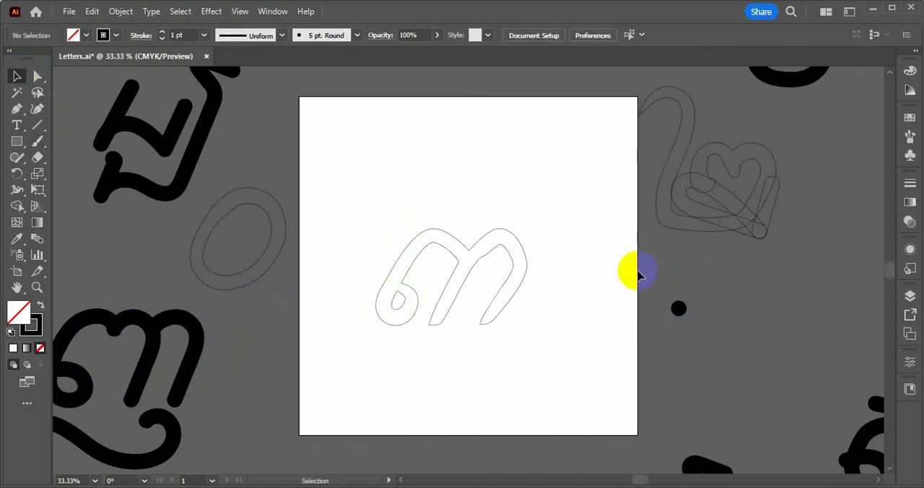
left_click(748, 376)
left_click(113, 320)
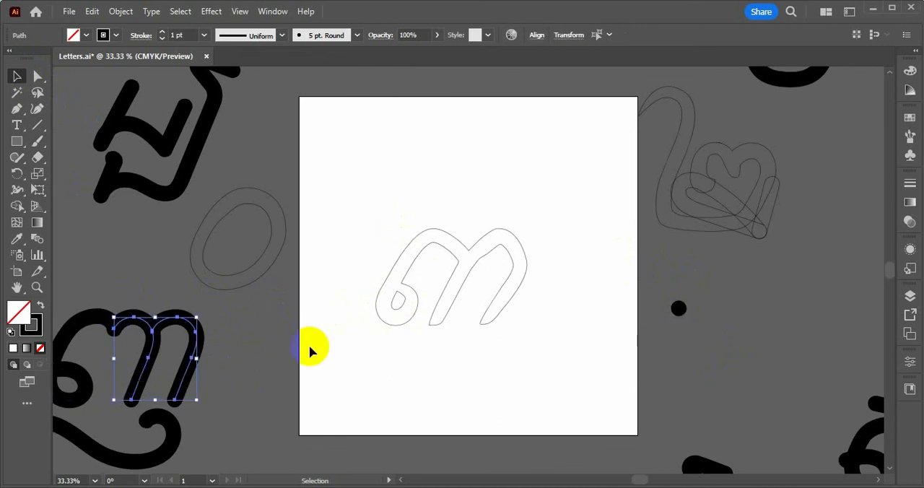
Paint a test dot with the Paintbrush just below the existing black dot outside the artboard, and delete it
key("b")
left_click(705, 324)
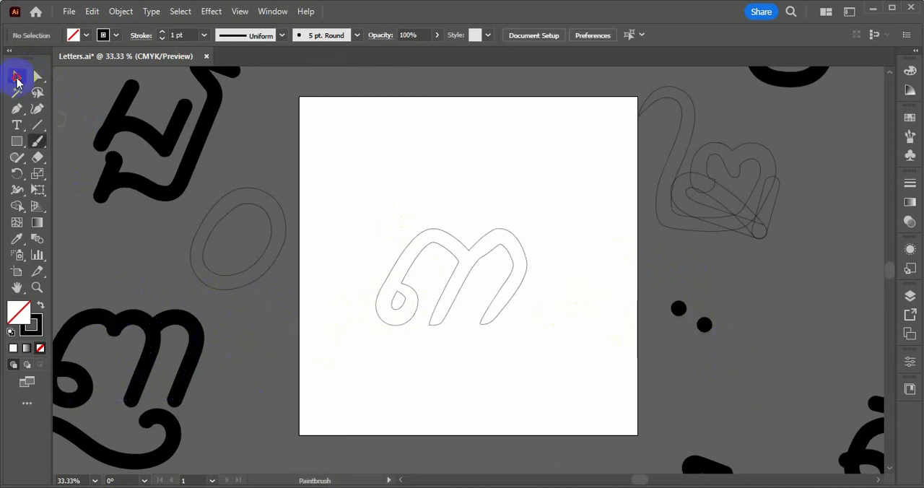
left_click_drag(696, 340, 697, 341)
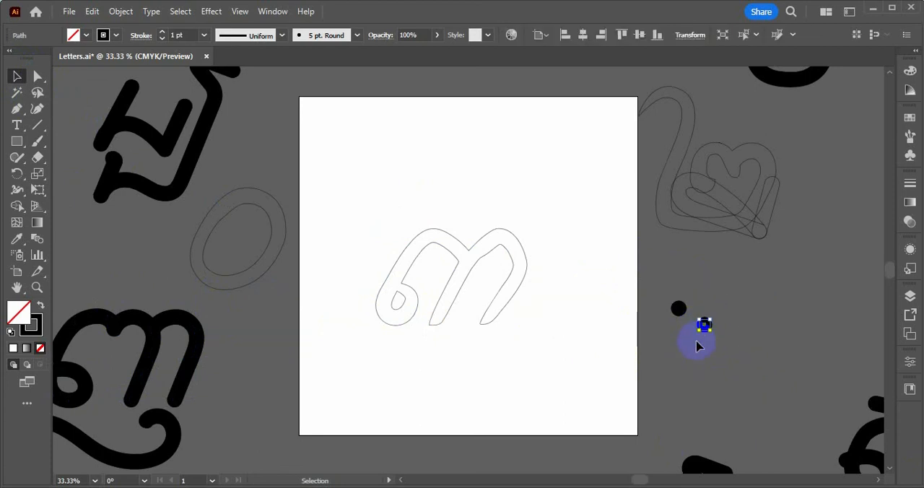
key("Delete")
Select the three-khmr outline and paint a thin, wavy test stroke above it with the Paintbrush
left_click_drag(631, 278, 731, 354)
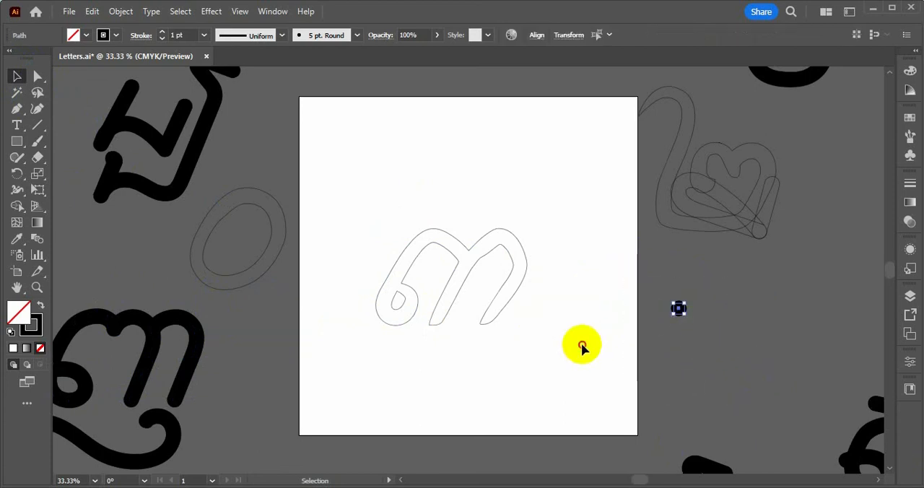
left_click(458, 256)
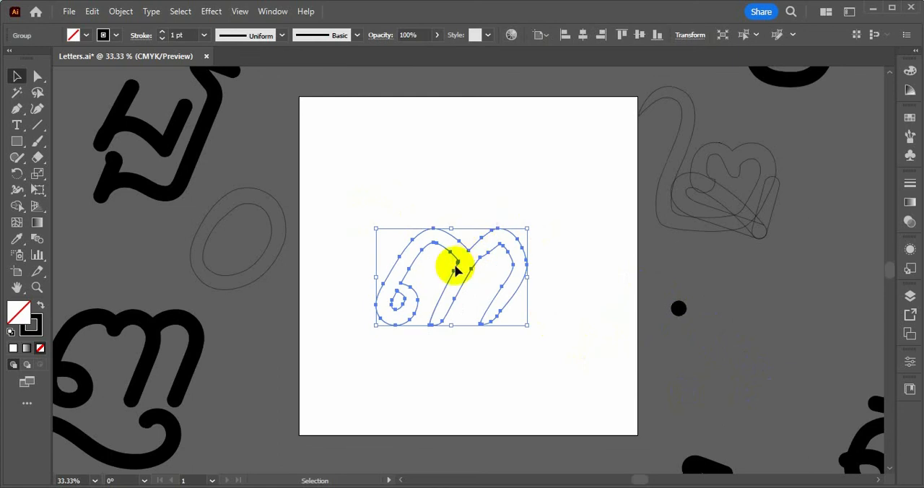
key("b")
mouse_move(437, 190)
left_mouse_down()
mouse_move(504, 152)
mouse_move(527, 170)
left_mouse_up()
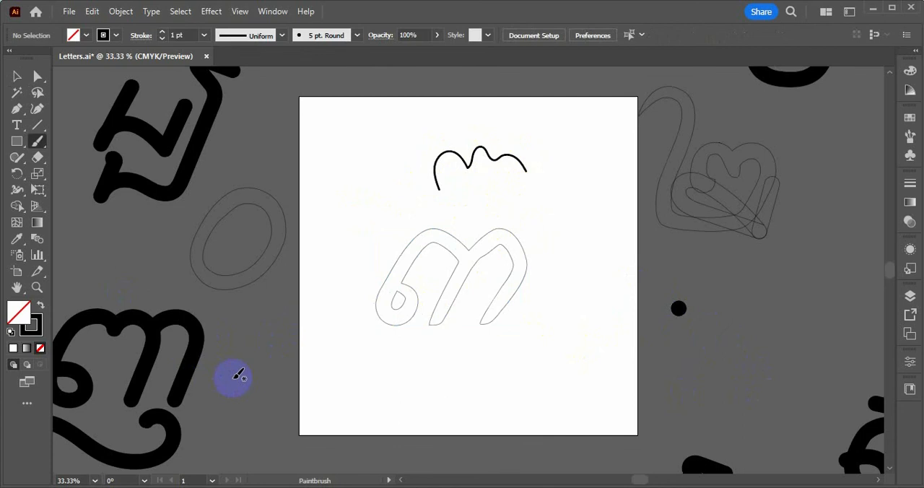
Pick up the thick brush style from the black dot, paint a test stroke below the three-khmr outline, and delete it
key("v")
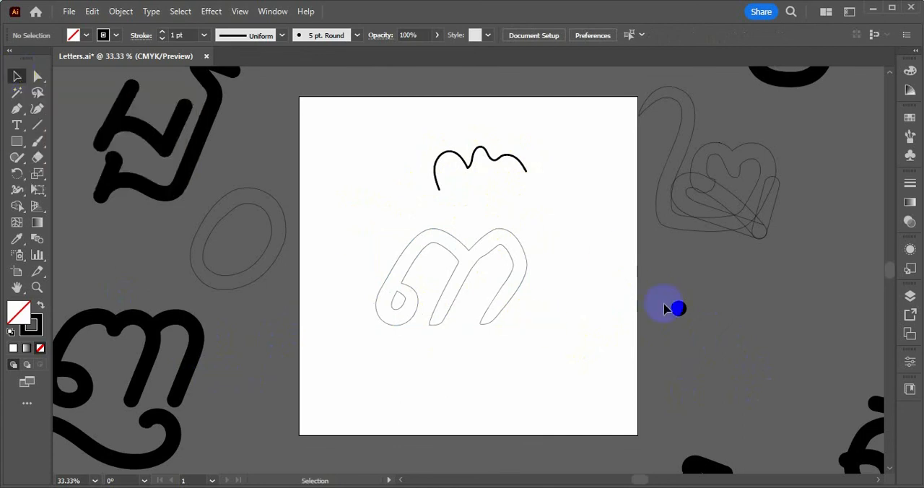
left_click_drag(624, 261, 680, 311)
left_click_drag(728, 371, 729, 373)
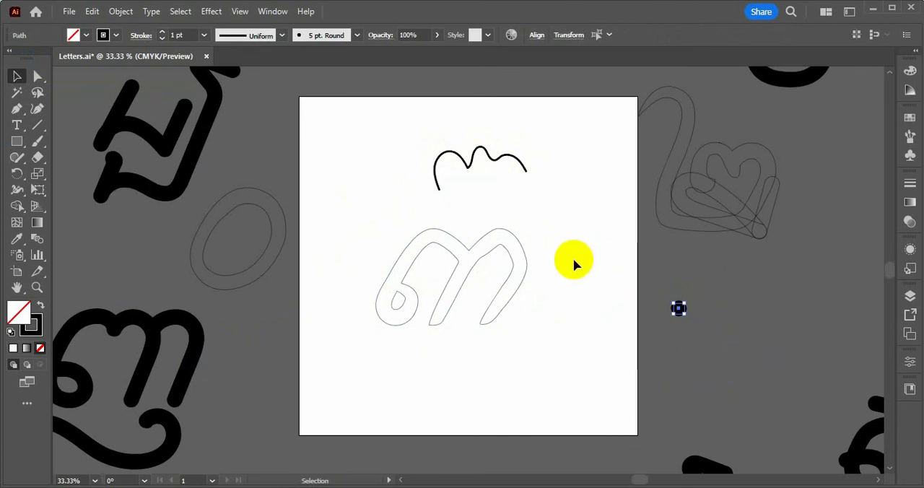
key("b")
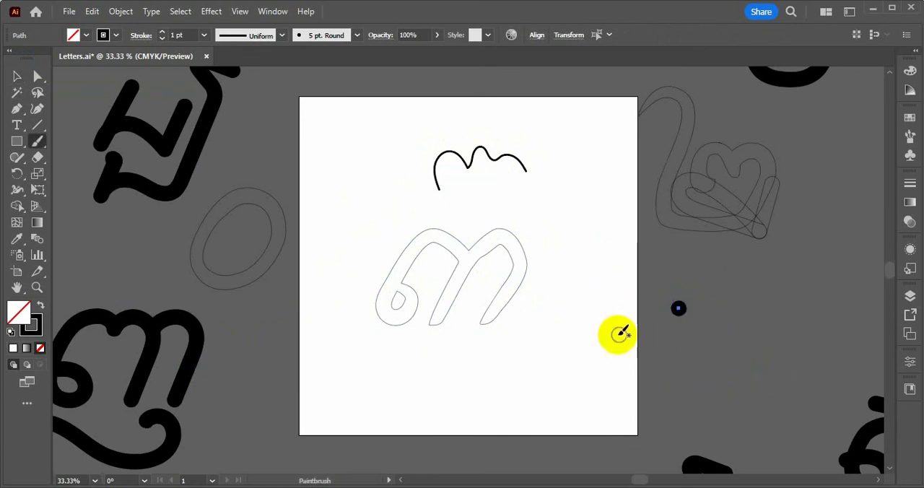
mouse_move(507, 355)
left_mouse_down()
mouse_move(524, 330)
mouse_move(572, 343)
mouse_move(587, 330)
mouse_move(617, 353)
left_mouse_up()
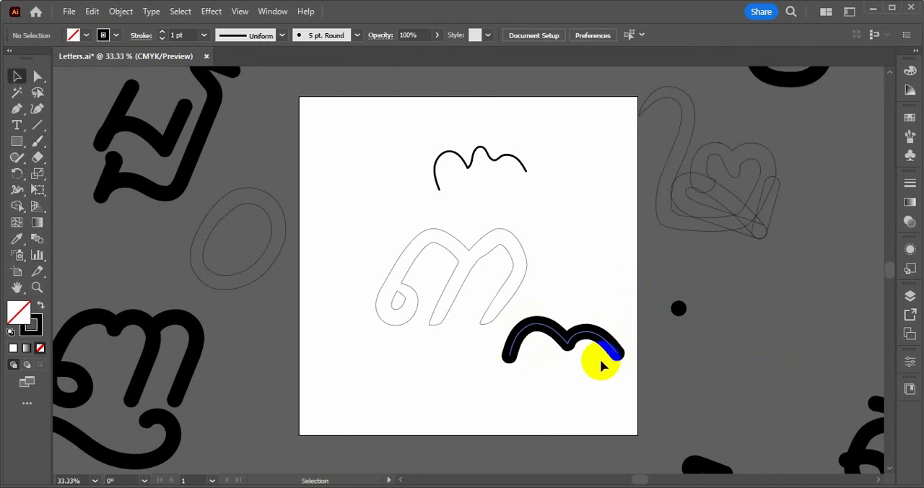
left_click(556, 324)
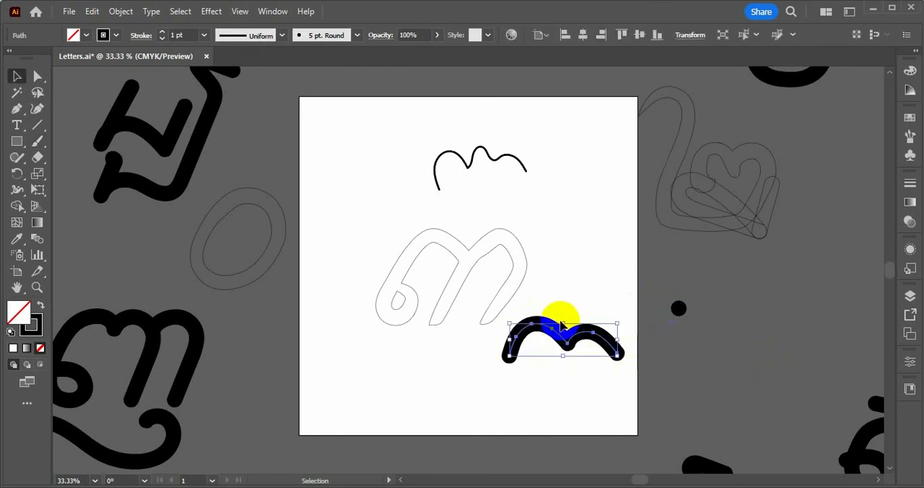
key("Delete")
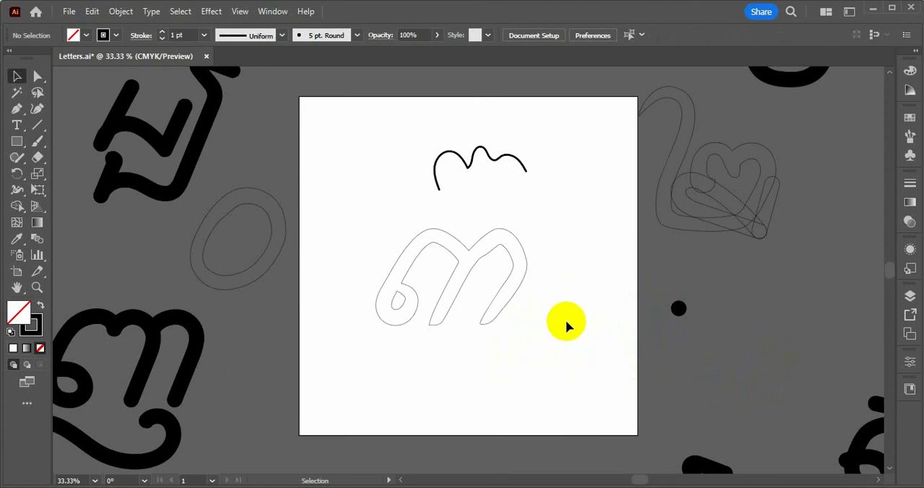
Pick up the black dot's 5 pt. Round brush style and trace the whole three-khmr outline with the Paintbrush
left_click_drag(632, 295, 827, 394)
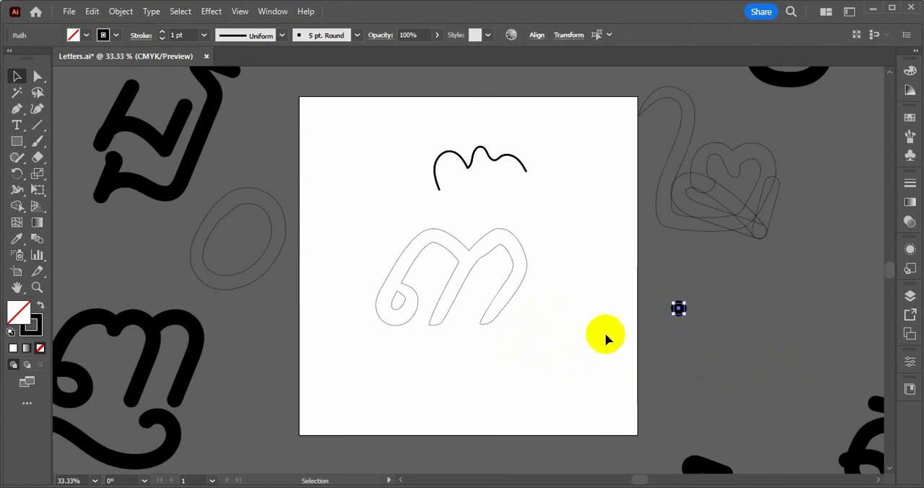
key("b")
scroll(442, 295, "up", 2)
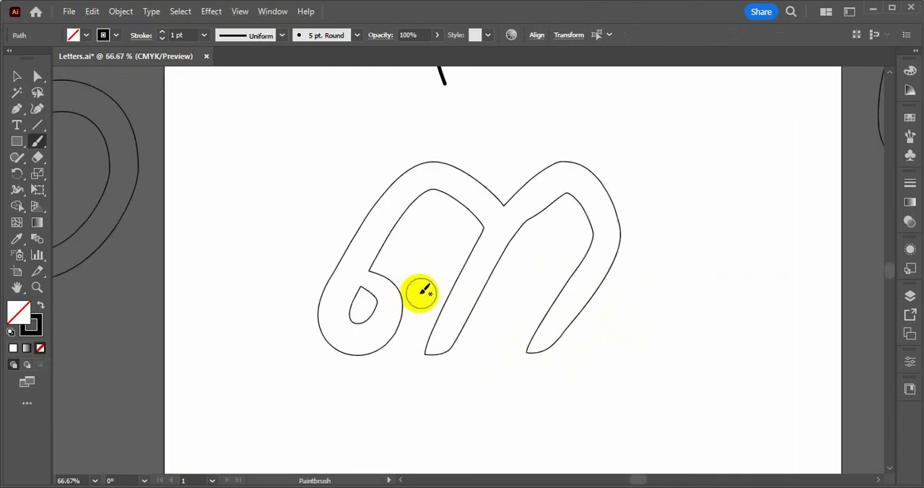
mouse_move(421, 293)
left_mouse_down()
mouse_move(343, 288)
mouse_move(349, 322)
mouse_move(314, 341)
mouse_move(285, 316)
mouse_move(327, 230)
mouse_move(370, 182)
mouse_move(417, 184)
mouse_move(441, 207)
mouse_move(442, 226)
mouse_move(386, 343)
mouse_move(392, 310)
mouse_move(442, 223)
mouse_move(461, 203)
mouse_move(522, 192)
mouse_move(538, 203)
mouse_move(548, 242)
mouse_move(489, 361)
left_mouse_up()
scroll(481, 217, "down", 2)
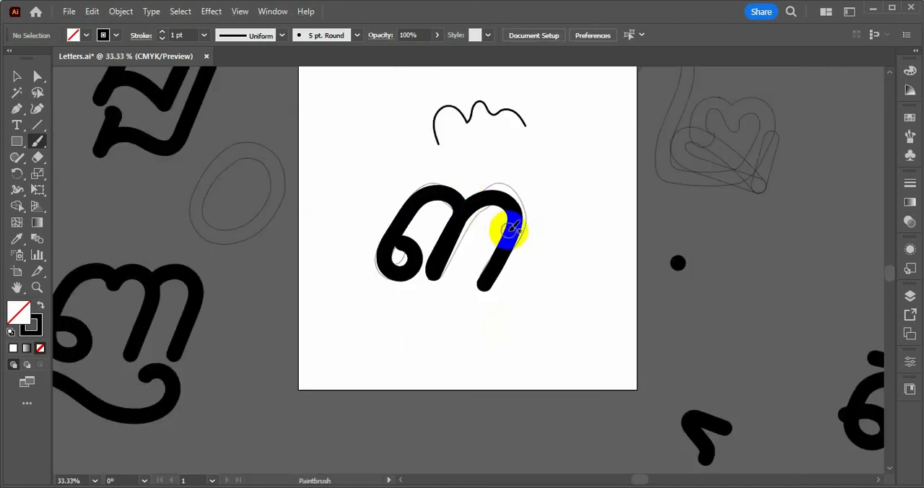
Select the redrawn three digit, copy it, and paste it into the three-khmr glyph in FontCreator
key("v")
left_click(505, 208)
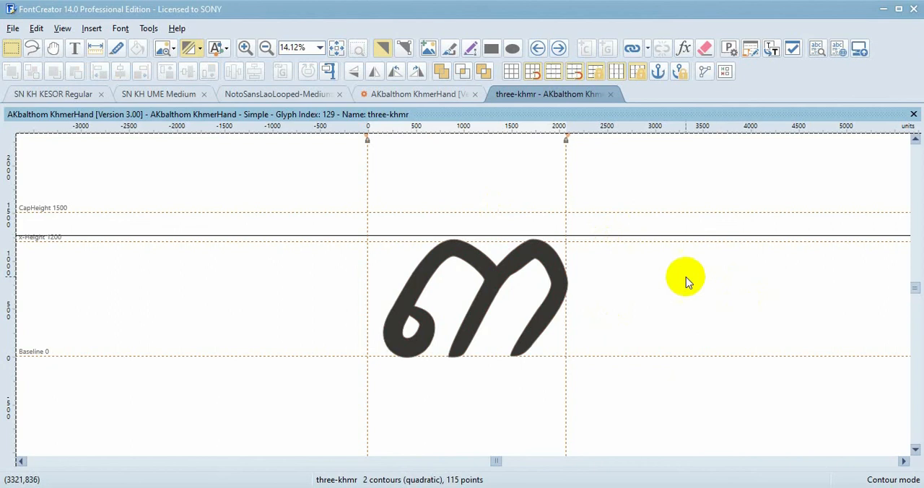
key("ctrl+v")
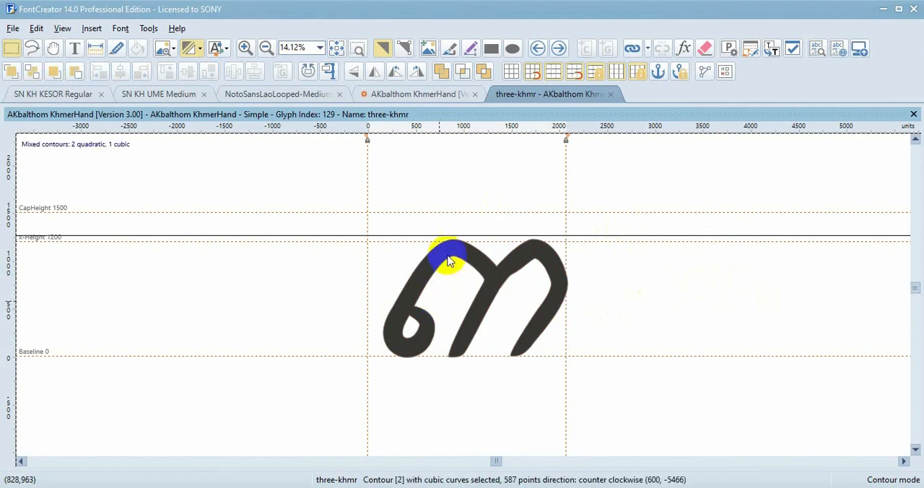
Align the redrawn three with the old three-khmr outline along their upper and left edges
left_click(447, 256)
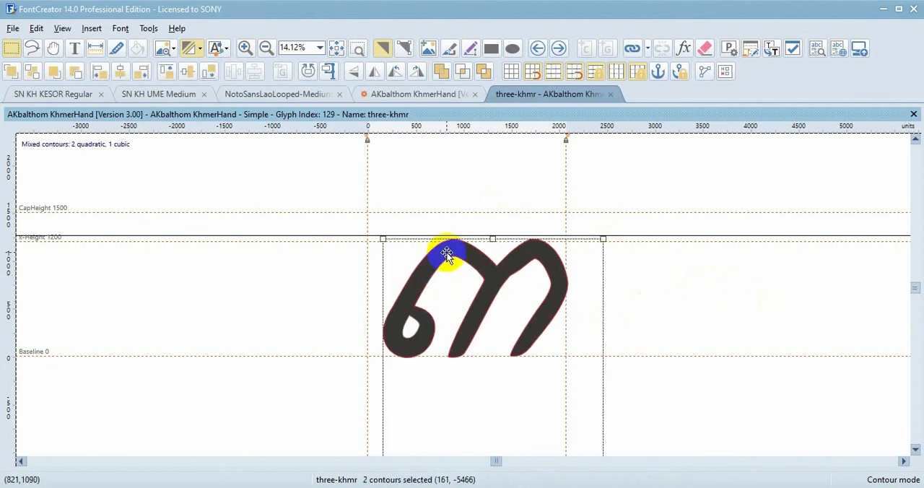
left_click(99, 74)
left_click(98, 71)
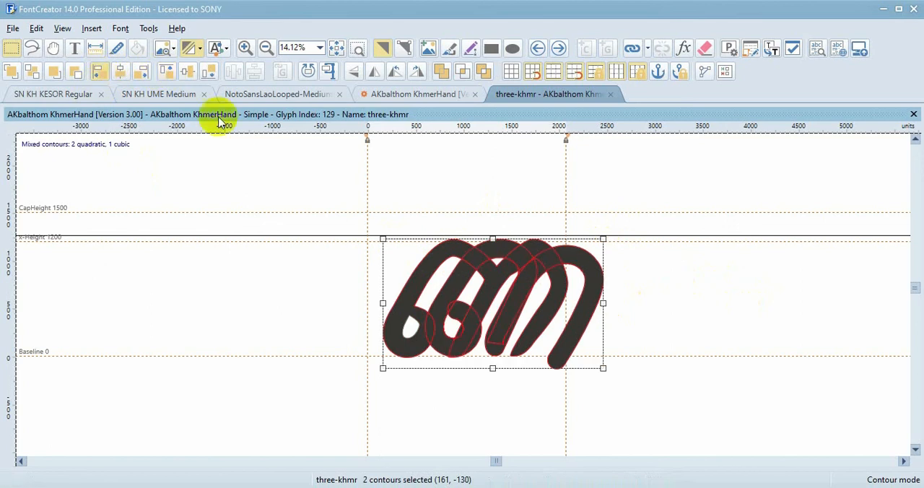
Delete the old three-khmr outline and its inner loop contour, keeping only the redrawn digit
left_click(669, 232)
left_click(543, 251)
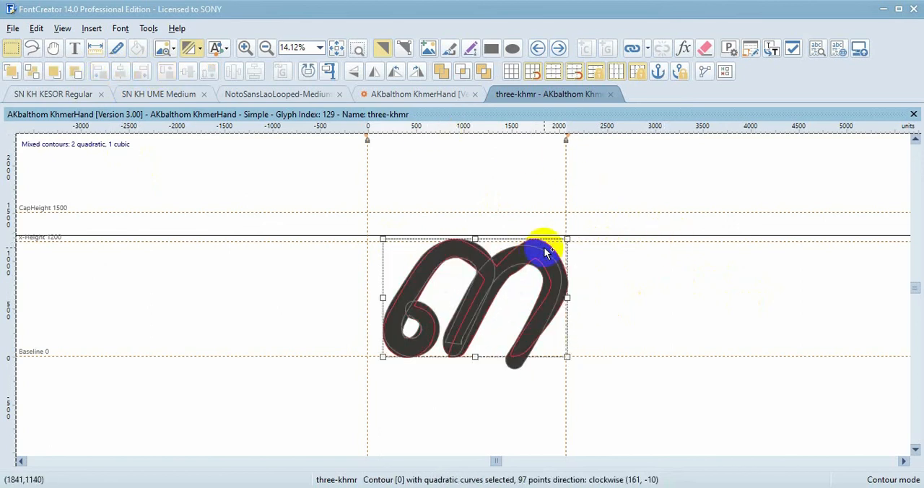
key("Delete")
left_click(407, 327)
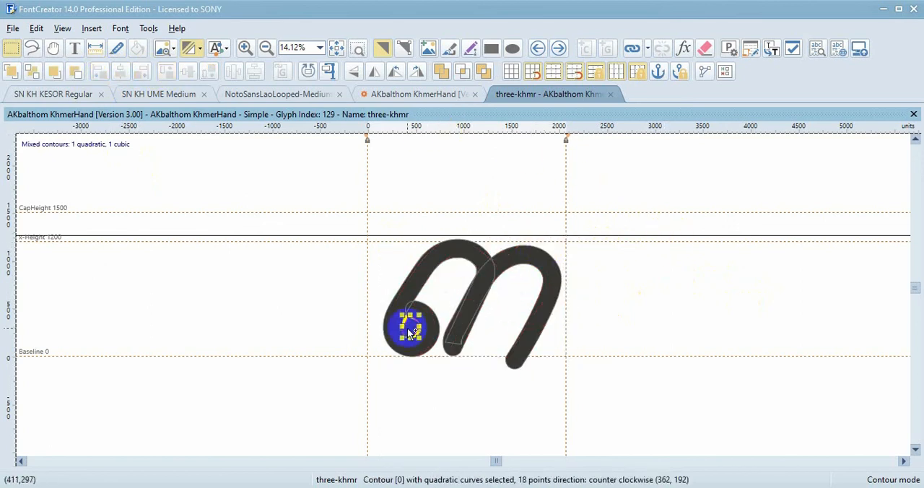
key("Delete")
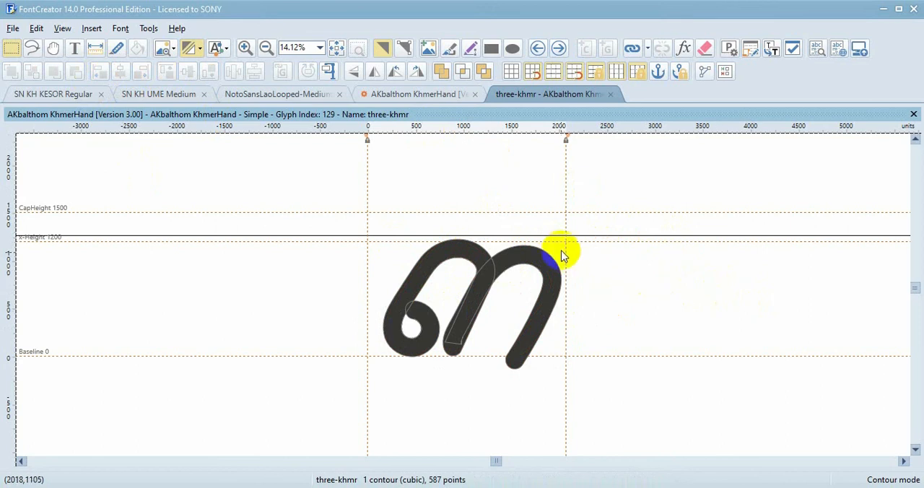
Go to the next glyph, four-khmr, copy its outline, and switch to Illustrator
left_click(558, 48)
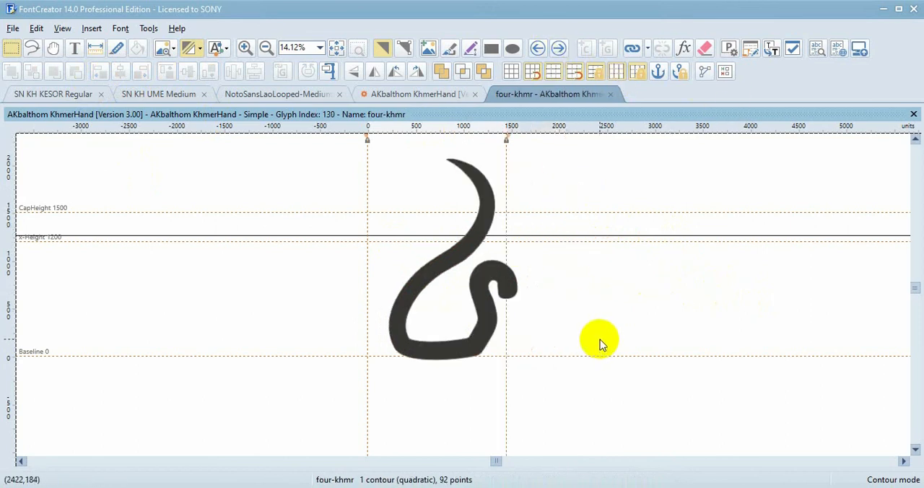
key("ctrl+a")
key("alt+Tab")
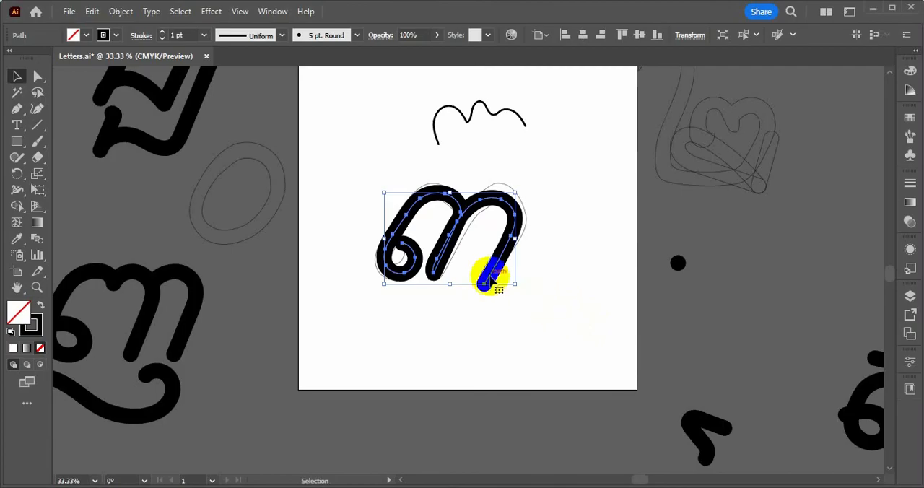
Move the redrawn three off the artboard beside the other finished letters and delete the thin three-khmr outline
scroll(474, 207, "down", 2)
left_click_drag(469, 215, 787, 392)
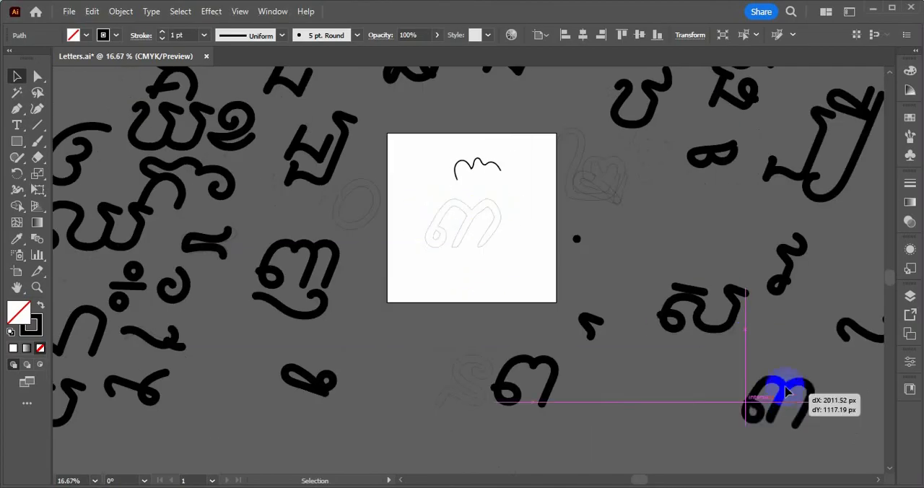
scroll(505, 217, "up", 2)
left_click_drag(505, 223, 392, 186)
key("Delete")
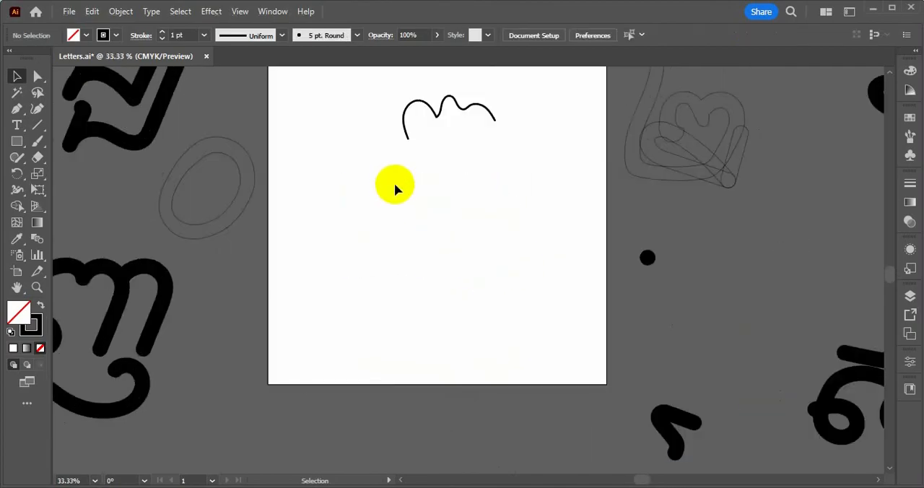
Paste the four-khmr outline, delete the wavy test stroke, and center the outline on the artboard
key("ctrl+v")
scroll(477, 159, "up", 1)
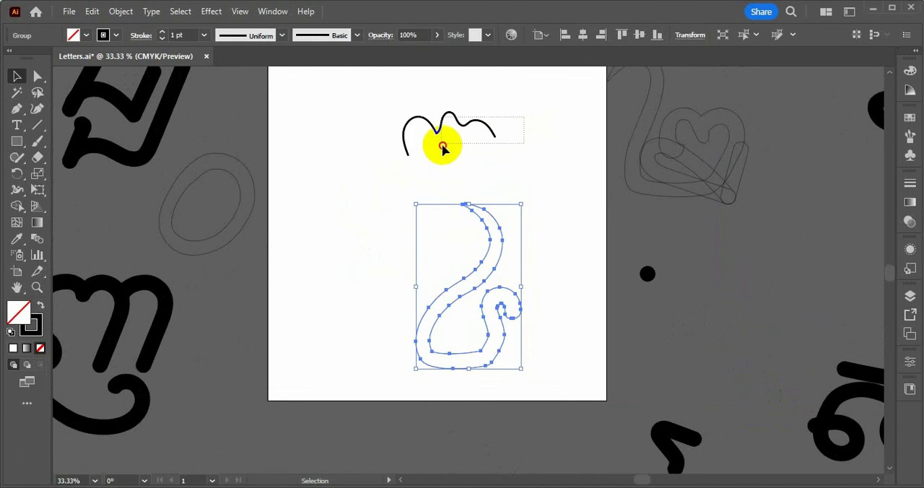
left_click(442, 146)
key("Delete")
left_click_drag(495, 214, 457, 248)
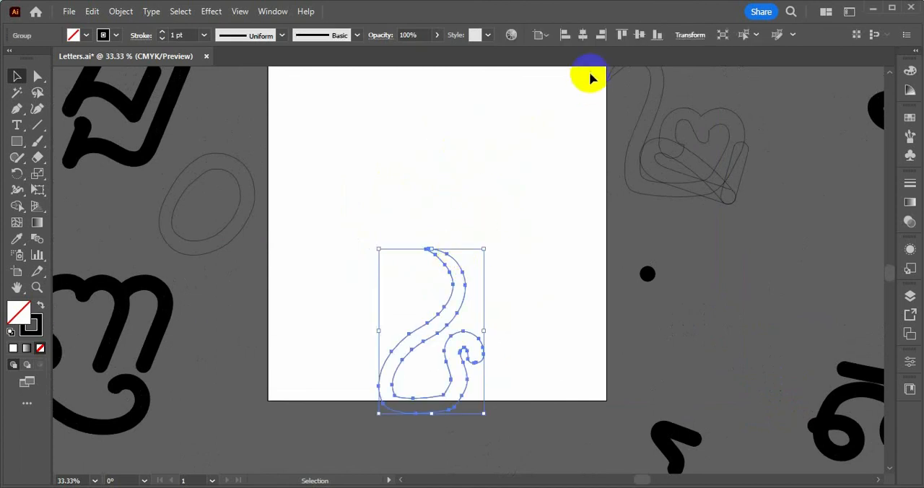
left_click(639, 34)
left_click(605, 270)
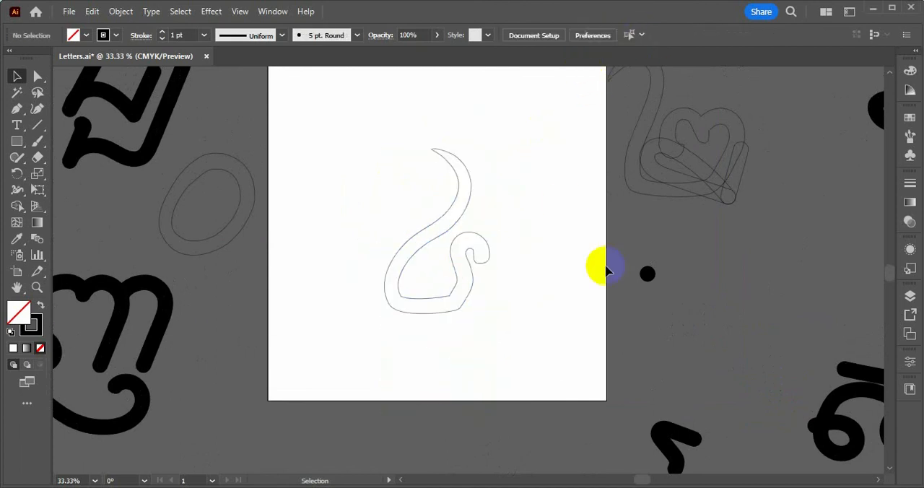
Pick up the black dot's 5 pt. Round brush style and trace the whole four-khmr outline with the Paintbrush
left_click(479, 284)
scroll(480, 287, "up", 1)
scroll(480, 287, "up", 1)
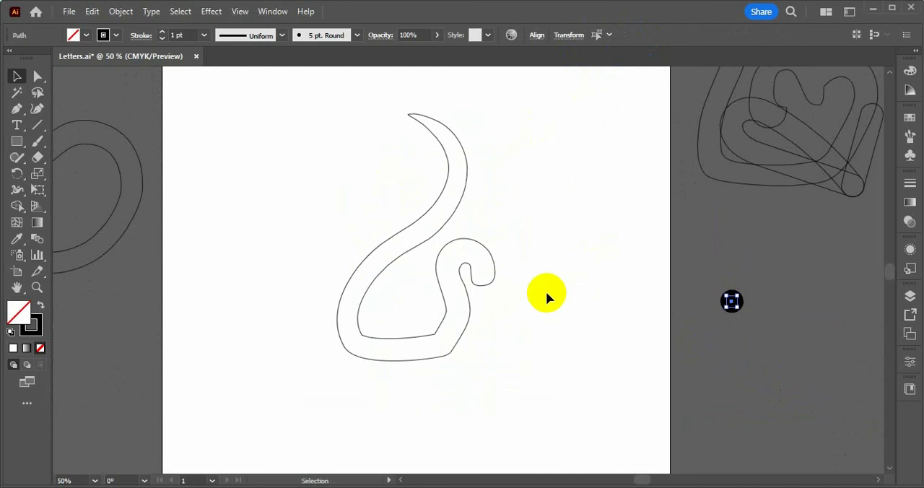
key("b")
mouse_move(499, 283)
left_mouse_down()
mouse_move(489, 270)
mouse_move(462, 270)
left_mouse_up()
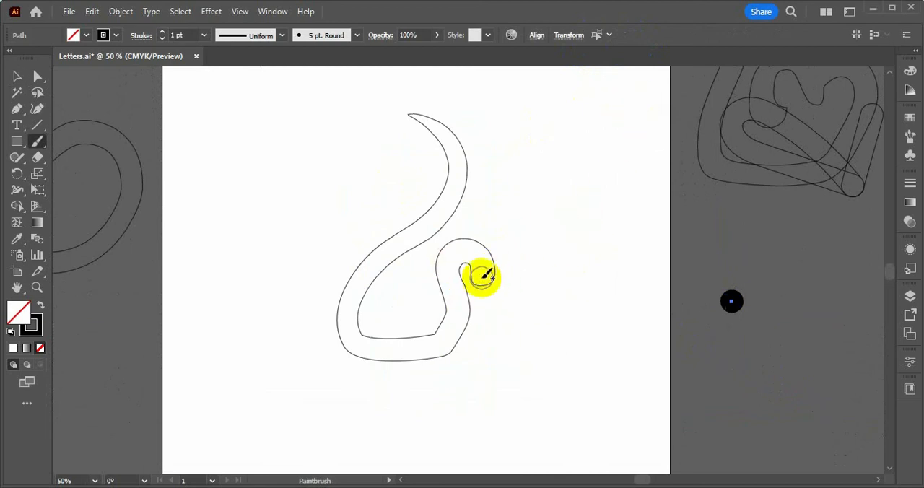
mouse_move(480, 274)
left_mouse_down()
mouse_move(466, 247)
mouse_move(454, 257)
mouse_move(456, 332)
mouse_move(414, 353)
mouse_move(355, 347)
mouse_move(353, 314)
mouse_move(430, 204)
mouse_move(435, 171)
mouse_move(422, 138)
mouse_move(375, 118)
left_mouse_up()
scroll(407, 233, "down", 2)
scroll(406, 256, "up", 1)
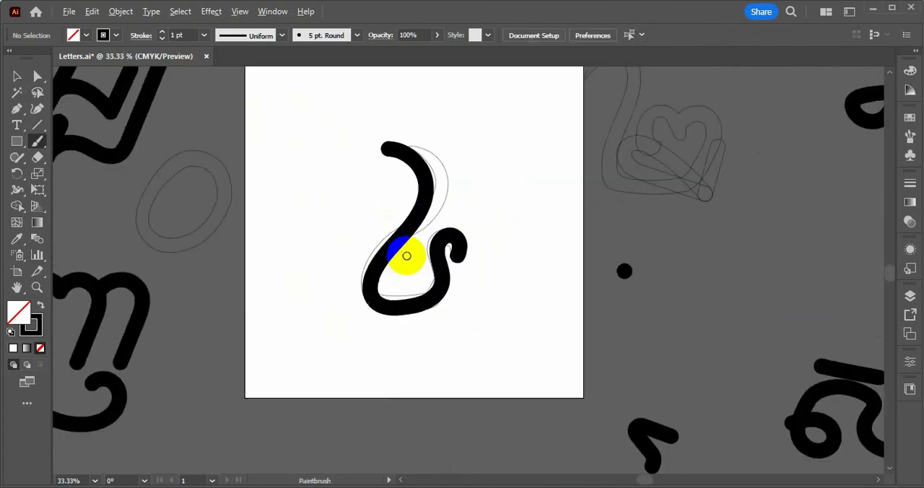
Copy the redrawn four digit and paste it into the four-khmr glyph in FontCreator
key("v")
left_click(412, 312)
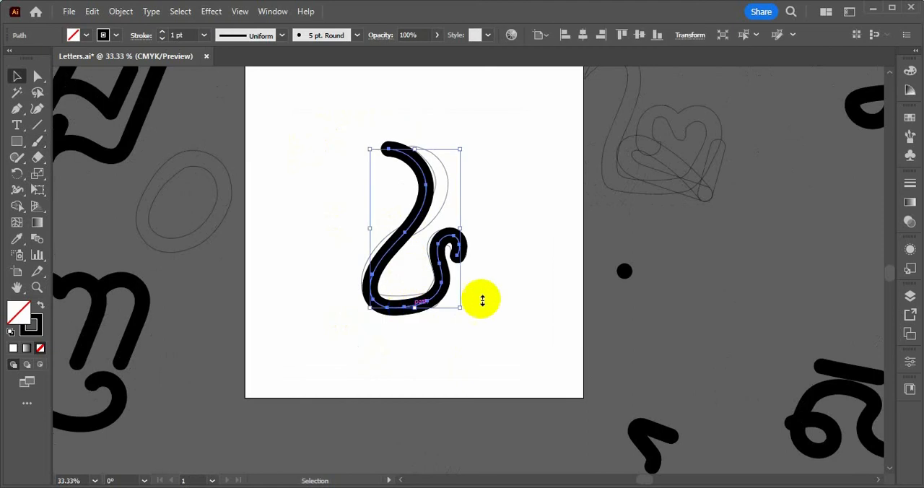
key("ctrl")
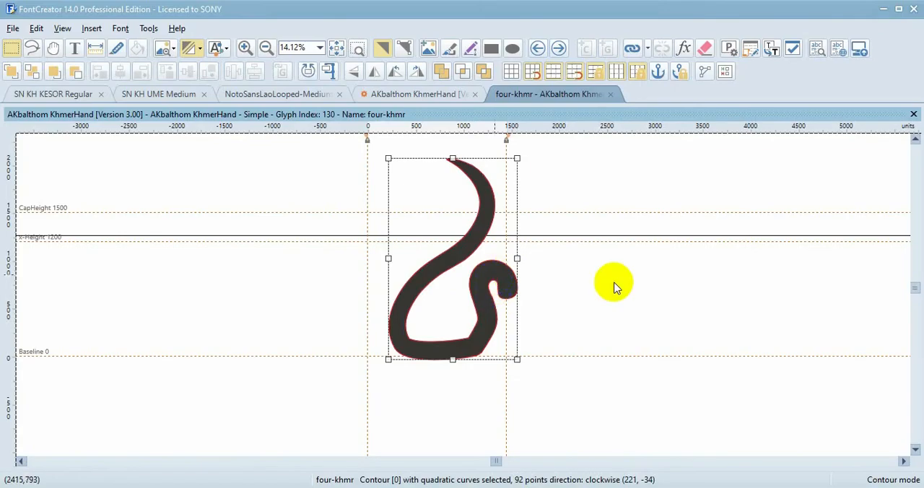
left_click(625, 288)
left_click(470, 340)
Move the pasted four up onto the baseline and line it up over the old four-khmr outline
scroll(472, 351, "down", 1)
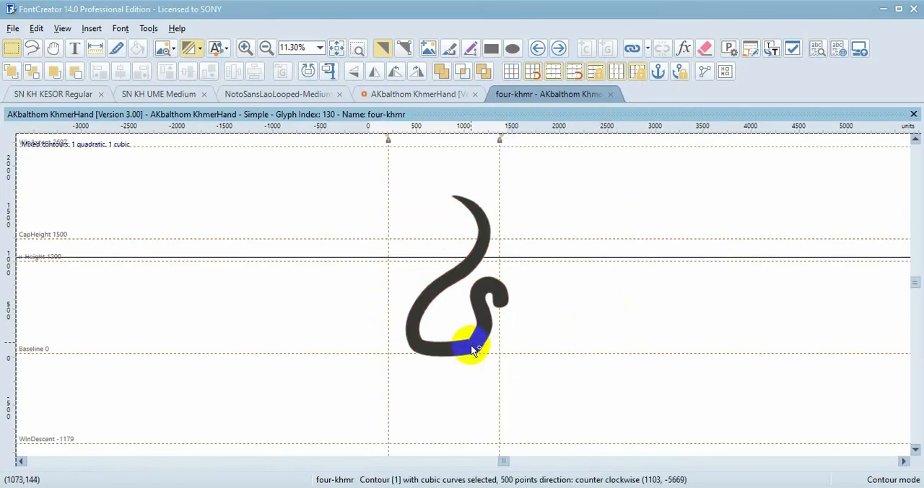
scroll(470, 345, "down", 4)
scroll(471, 345, "down", 3)
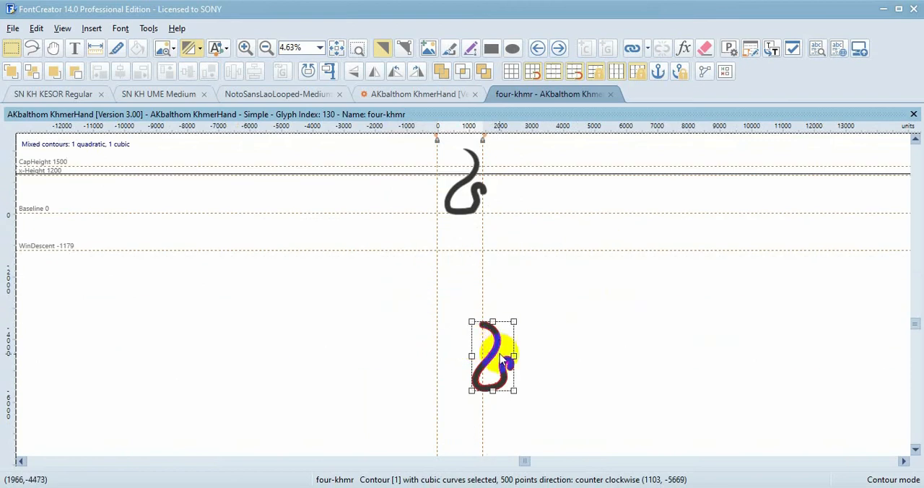
left_click_drag(497, 347, 497, 204)
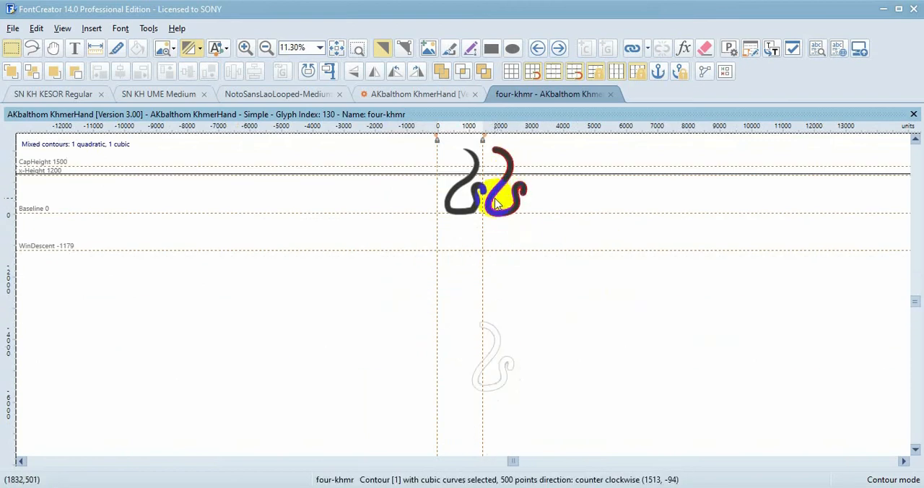
scroll(497, 203, "up", 2)
scroll(486, 253, "up", 2)
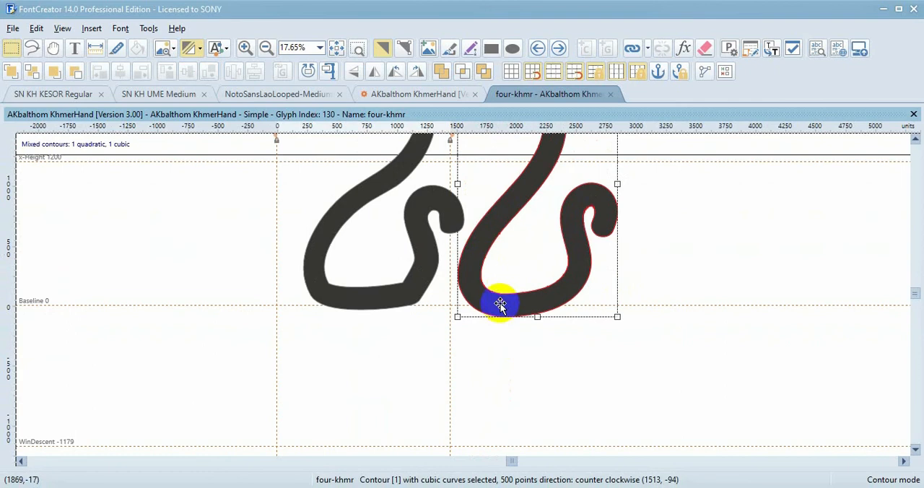
left_click_drag(501, 303, 381, 288)
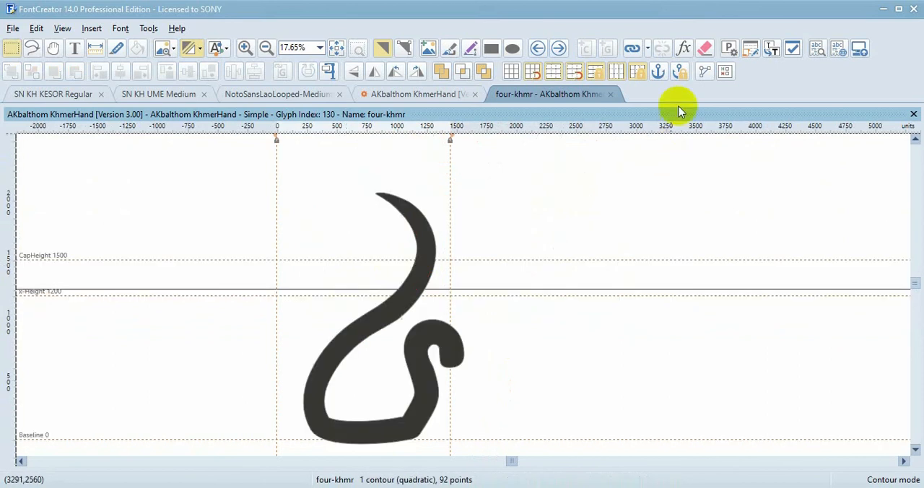
Empty the four-khmr glyph and paste the redrawn four back at its aligned position
left_click(703, 50)
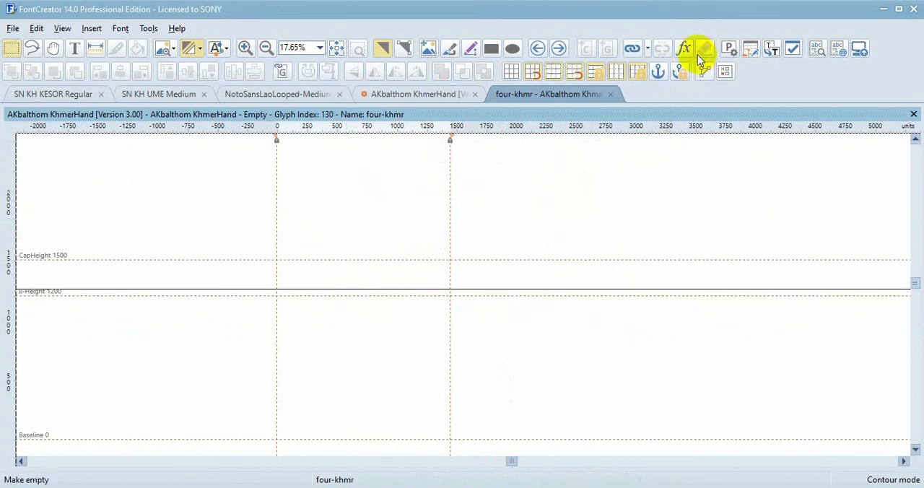
key("ctrl+v")
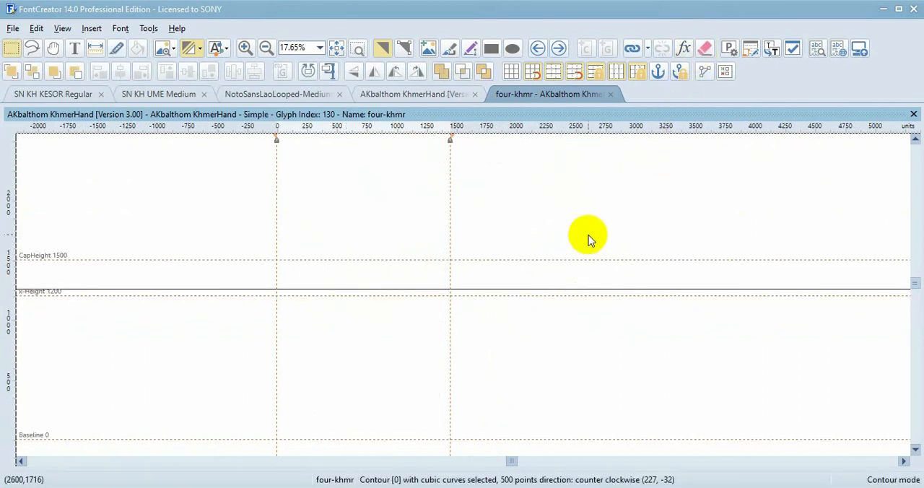
left_click(542, 221)
scroll(534, 215, "down", 2)
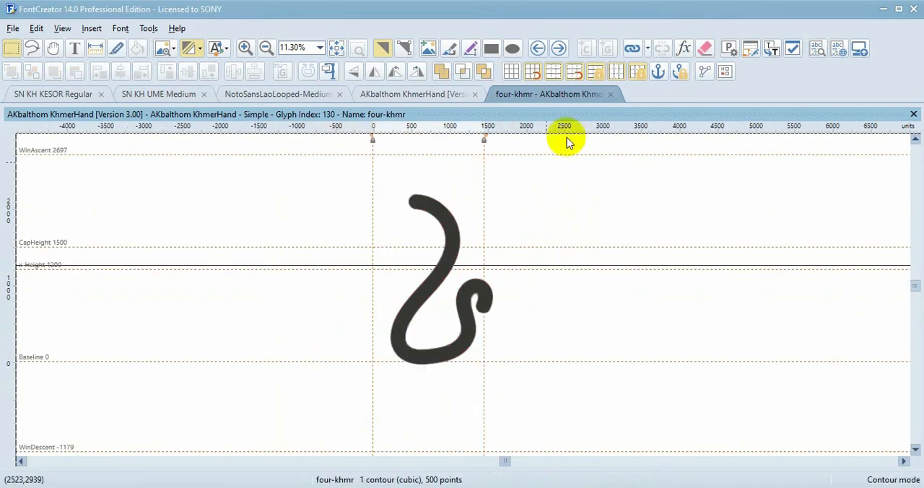
Go to the next glyph, five-khmr, select its whole outline, and switch to Illustrator
left_click(557, 49)
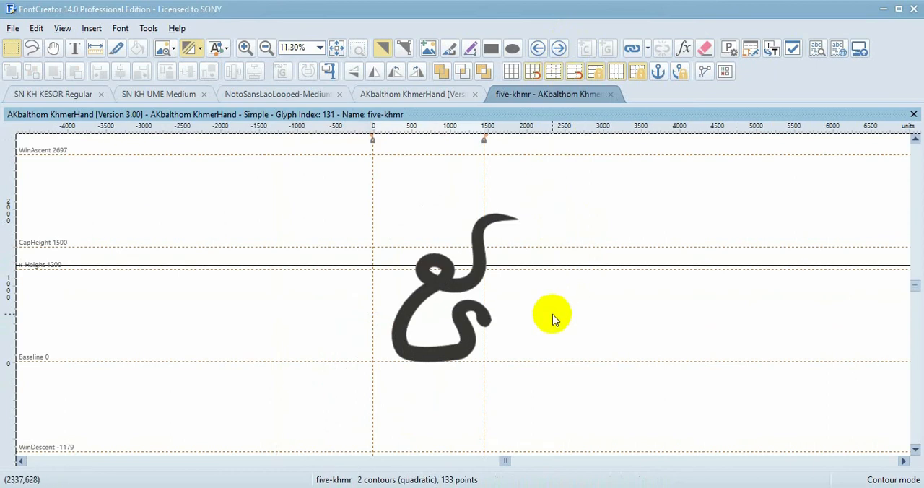
key("ctrl+a")
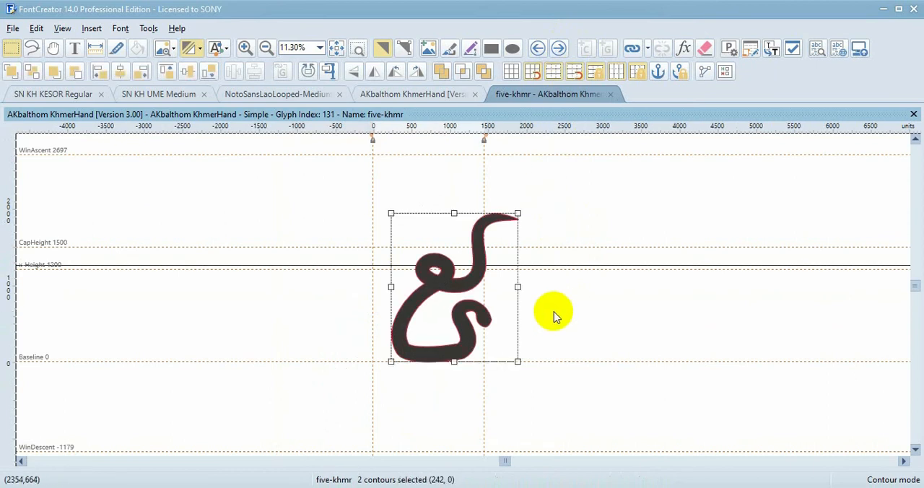
key("alt+Tab")
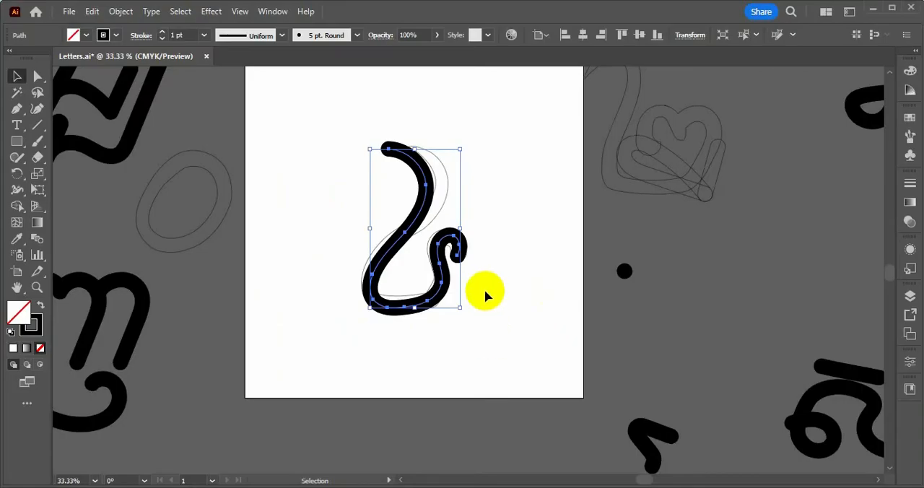
Move the thin four-khmr outline off the artboard and delete the upper end segment of the redrawn four stroke
left_click(468, 255)
left_click_drag(441, 190, 784, 224)
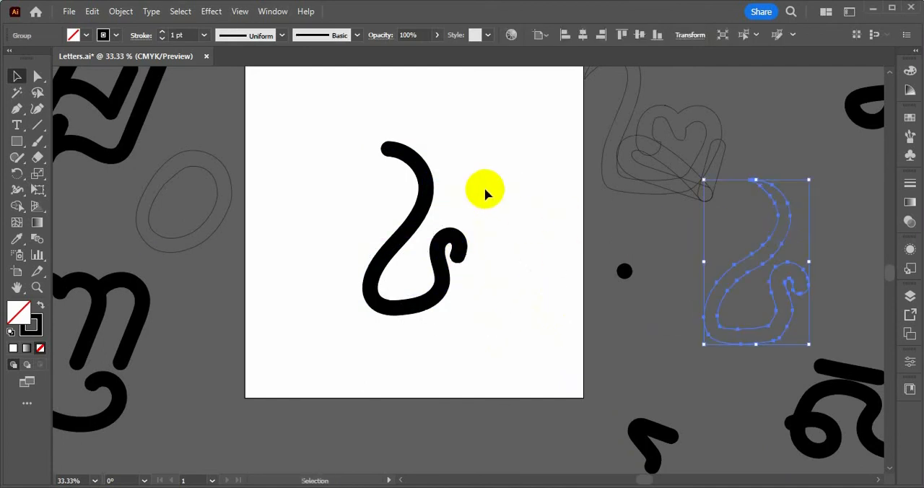
left_click_drag(437, 119, 342, 165)
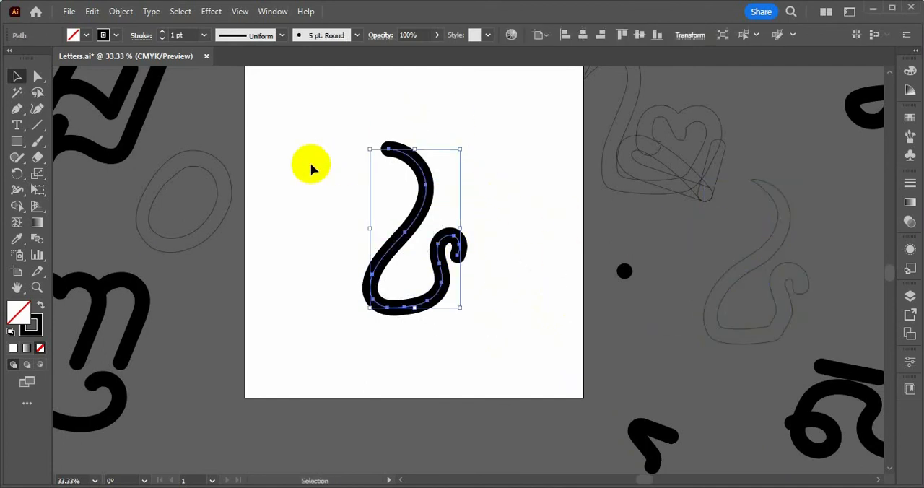
key("a")
left_click_drag(346, 128, 404, 171)
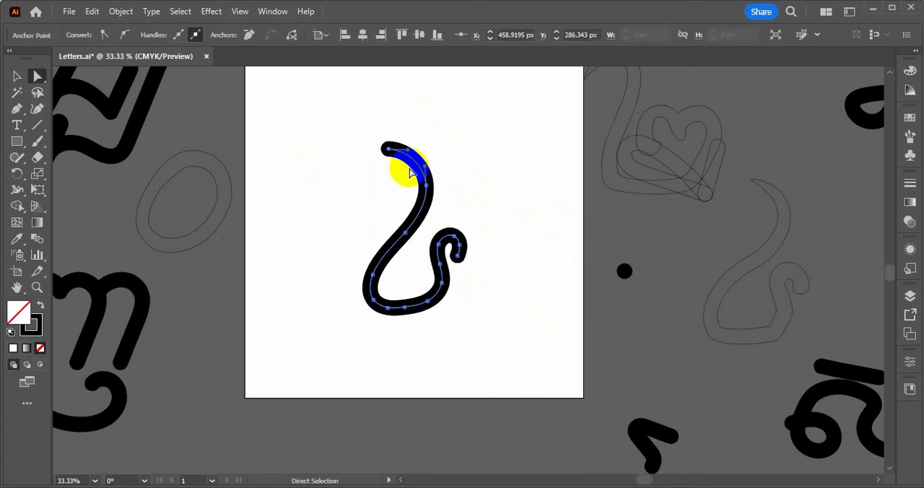
key("Delete")
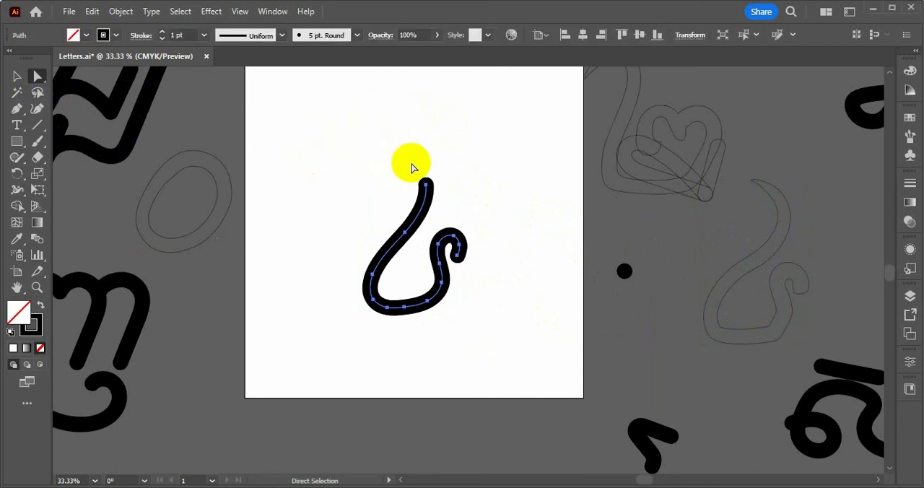
Extend the shortened four stroke with the Paintbrush, adding a loop and an upward-curving tail to form the Khmer five
key("b")
scroll(414, 185, "up", 1)
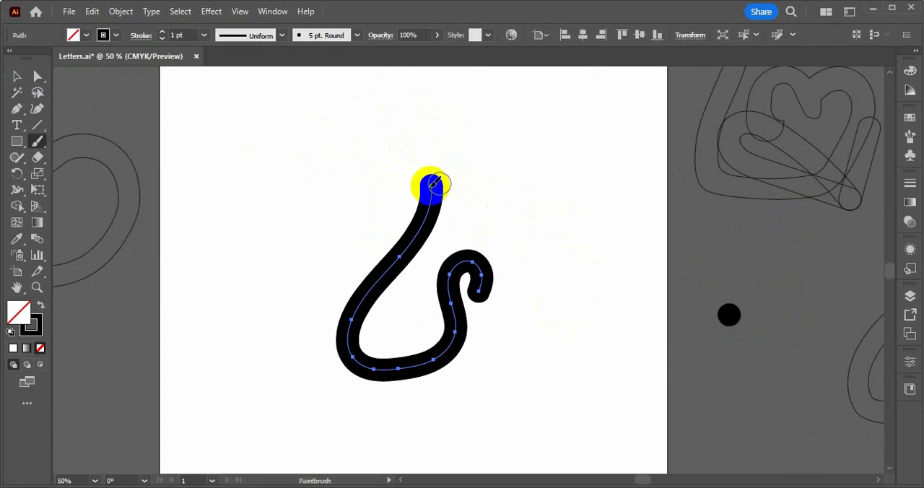
mouse_move(432, 185)
left_mouse_down()
mouse_move(392, 154)
mouse_move(363, 166)
mouse_move(361, 182)
mouse_move(376, 206)
mouse_move(401, 216)
mouse_move(457, 211)
mouse_move(485, 187)
mouse_move(492, 98)
left_mouse_up()
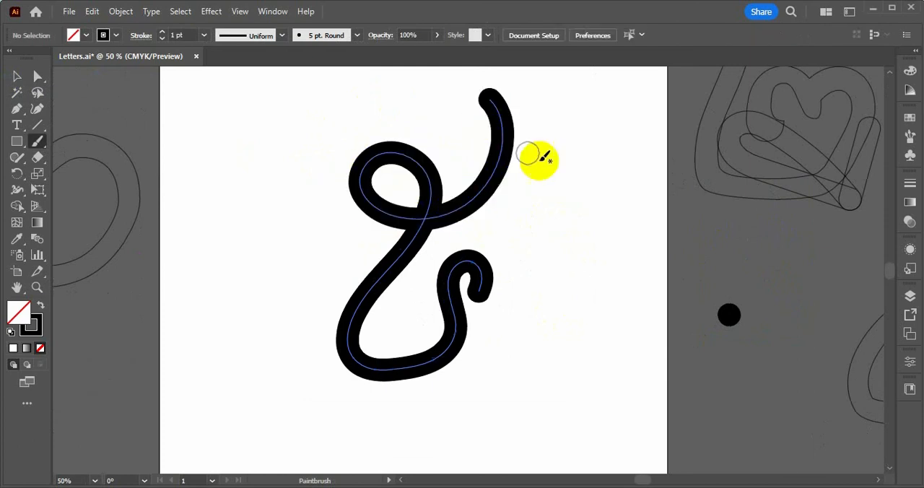
scroll(513, 186, "up", 1)
scroll(512, 188, "down", 3)
scroll(527, 244, "up", 1)
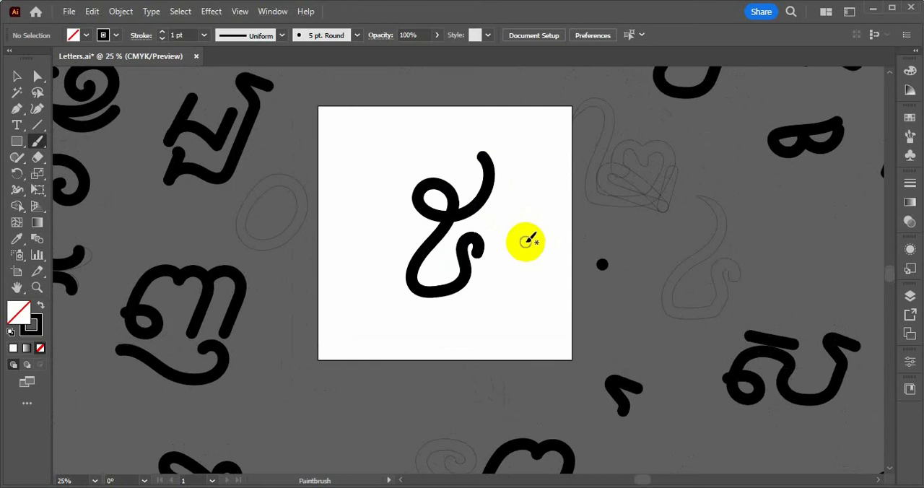
Copy the painted five from Illustrator into the FontCreator five-khmr glyph and align it with the old outline's top and left edges
key("v")
left_click_drag(519, 172, 382, 335)
key("ctrl+c")
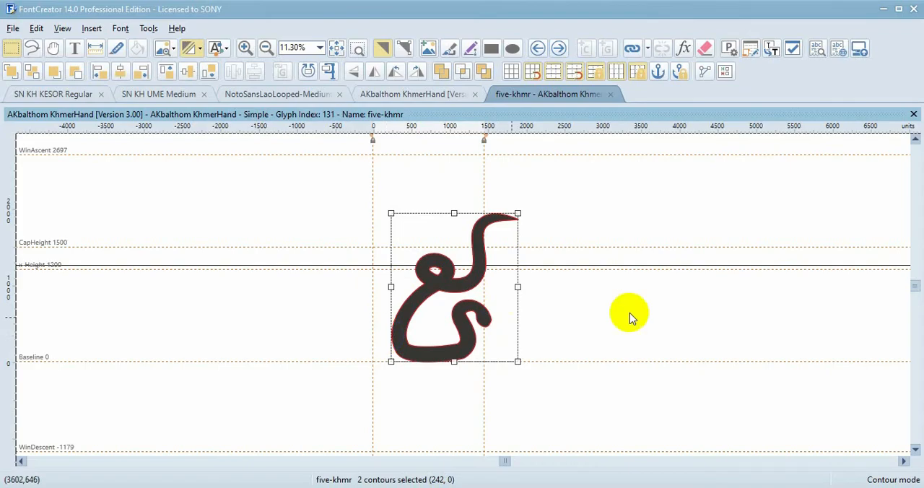
left_click(668, 259)
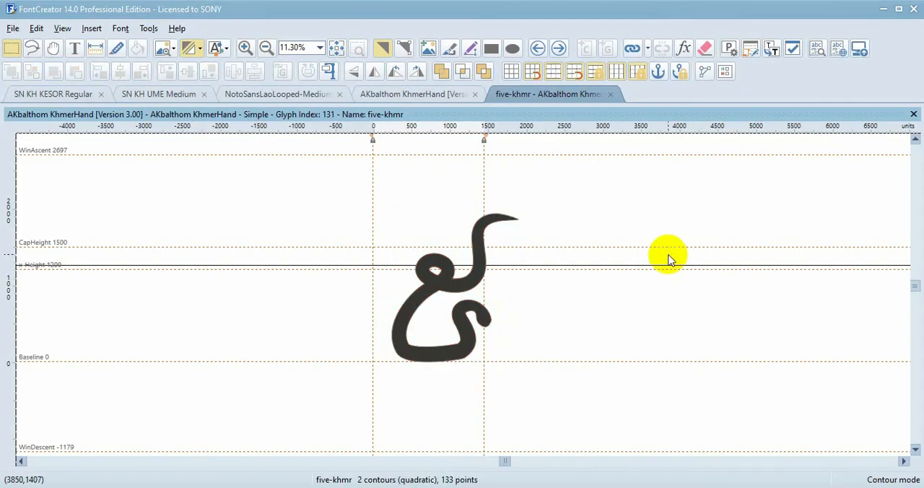
left_click(459, 312)
left_click(466, 338, "shift")
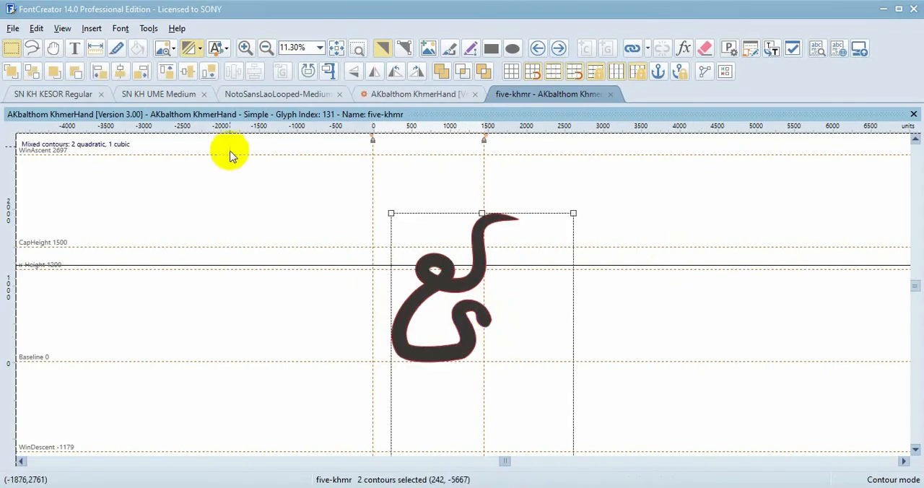
left_click(168, 72)
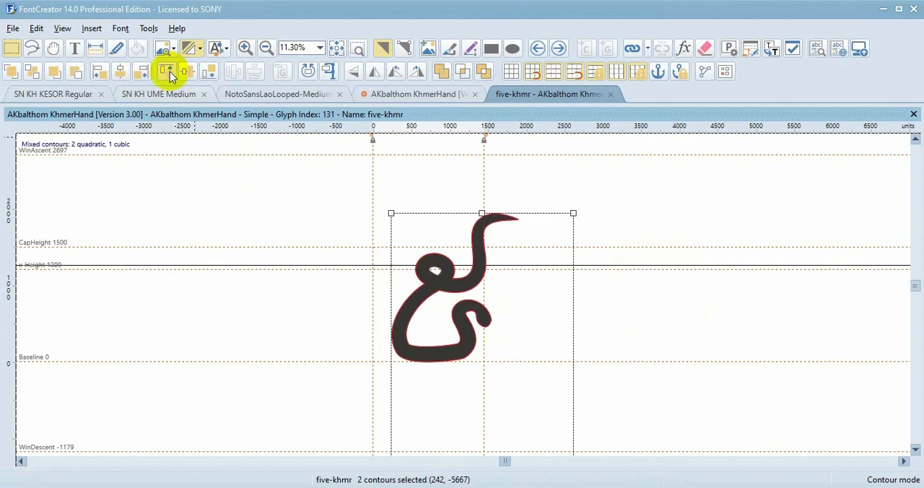
left_click(99, 72)
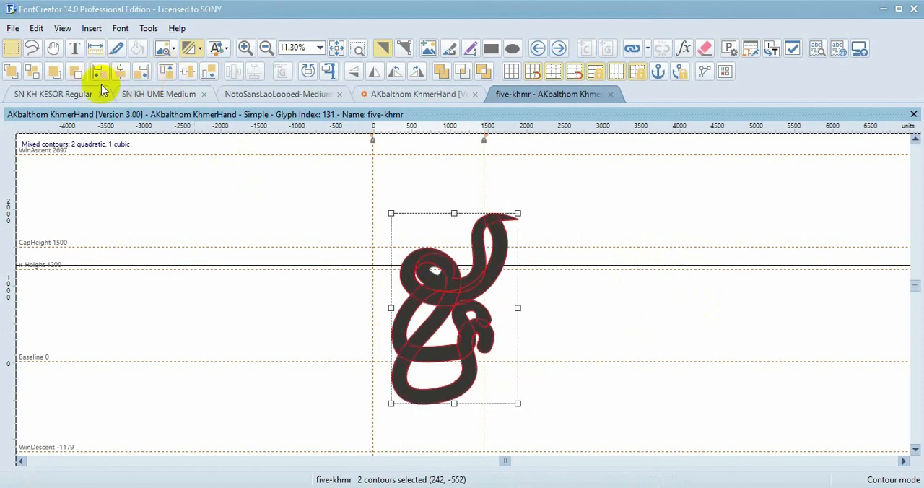
Undo the alignment and delete the pasted five stroke, keeping the original outline in the glyph
key("Delete")
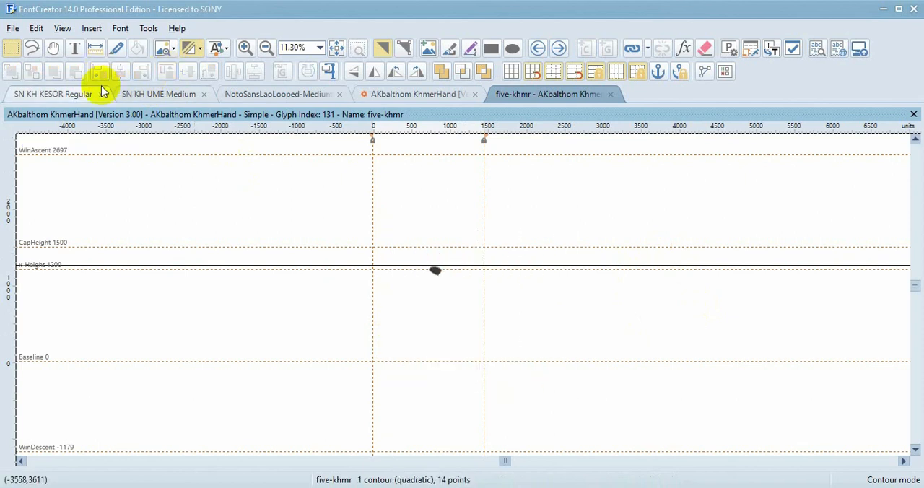
key("ctrl+z")
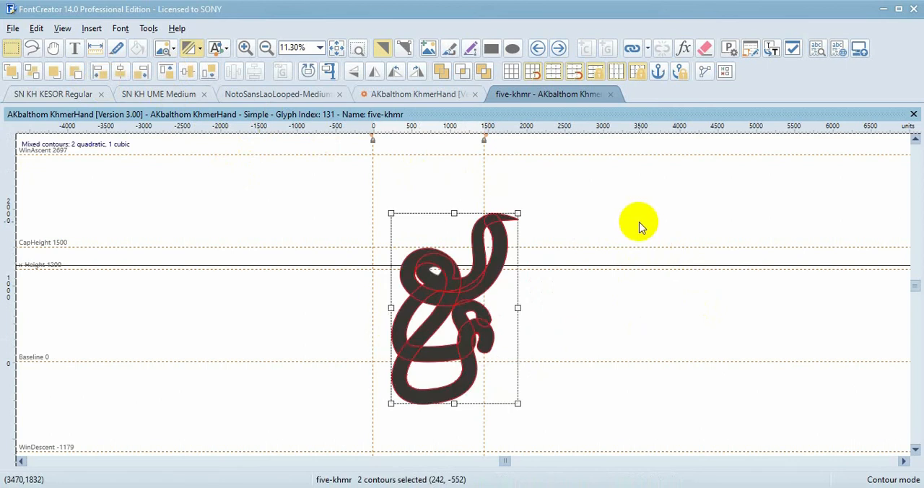
key("ctrl+z")
left_click(638, 317)
left_click(515, 301)
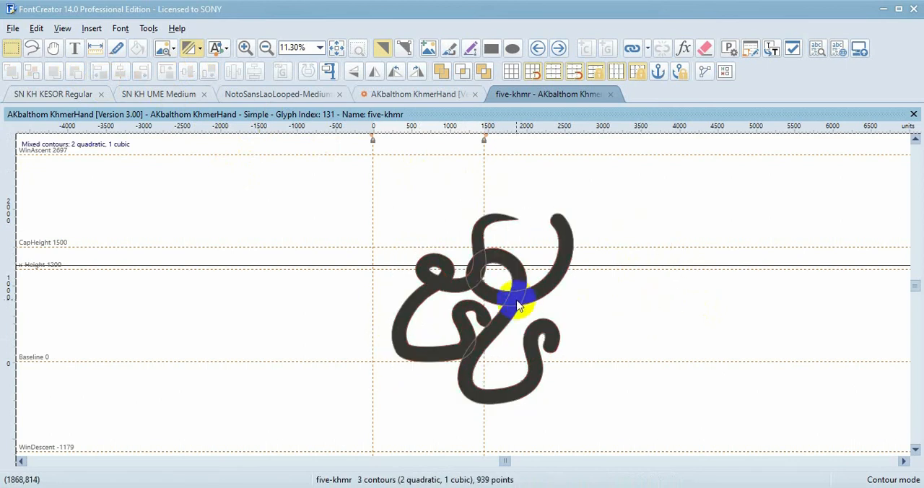
left_click(551, 278)
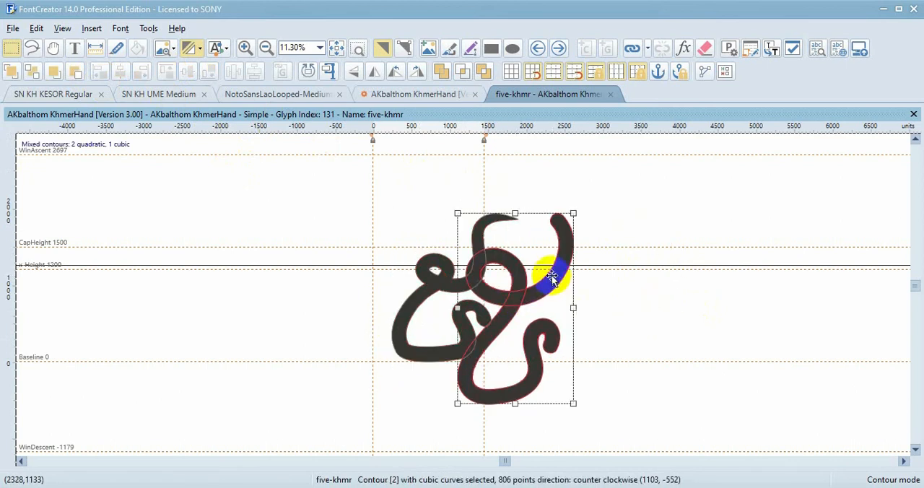
key("Delete")
Select the original five-khmr outline and use it to replace the painted five on the Illustrator artboard
key("ctrl+a")
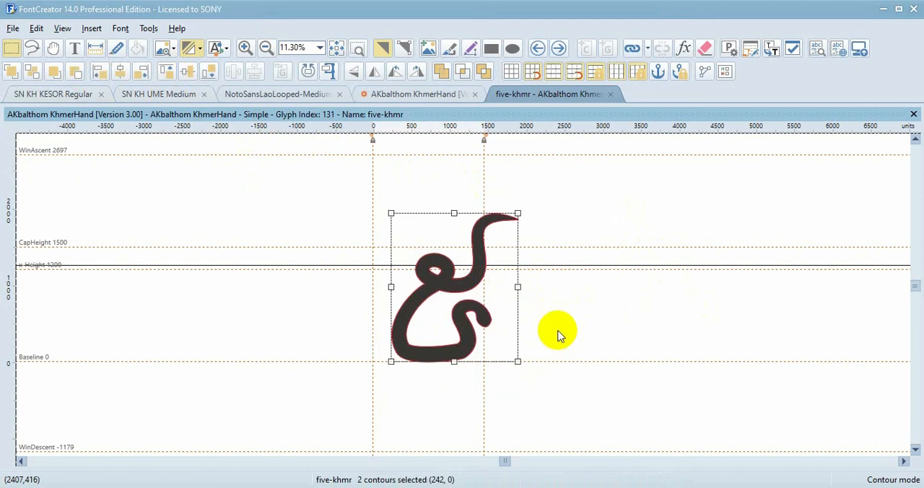
key("alt+Tab")
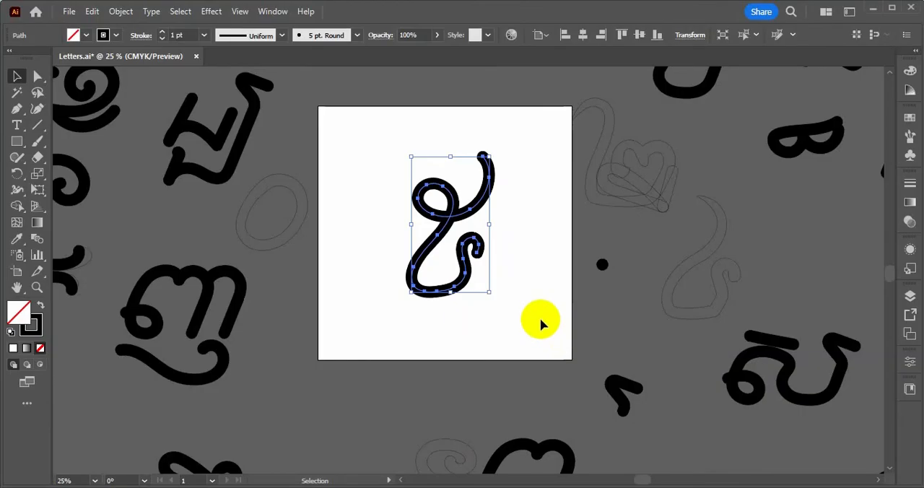
key("ctrl+x")
key("ctrl+v")
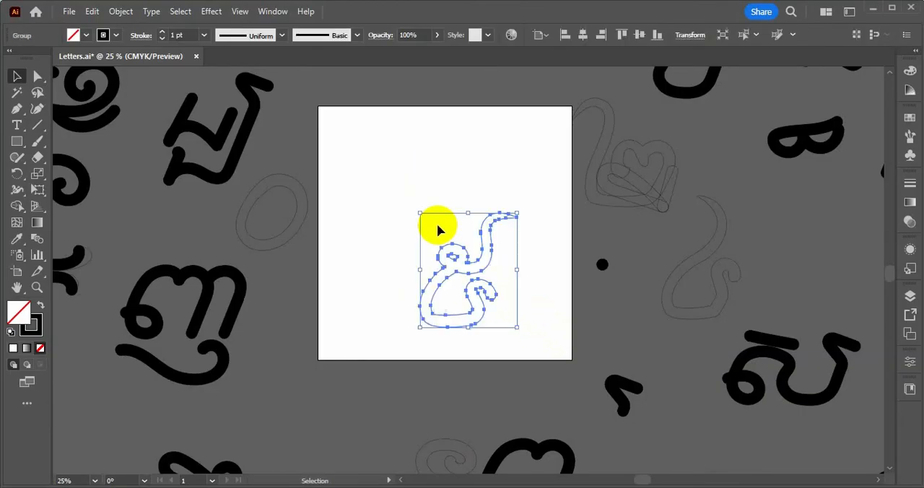
Paint a new Khmer five over the thin outline with the Paintbrush, ending in a straight rising tail
left_click(556, 281)
scroll(552, 238, "up", 1)
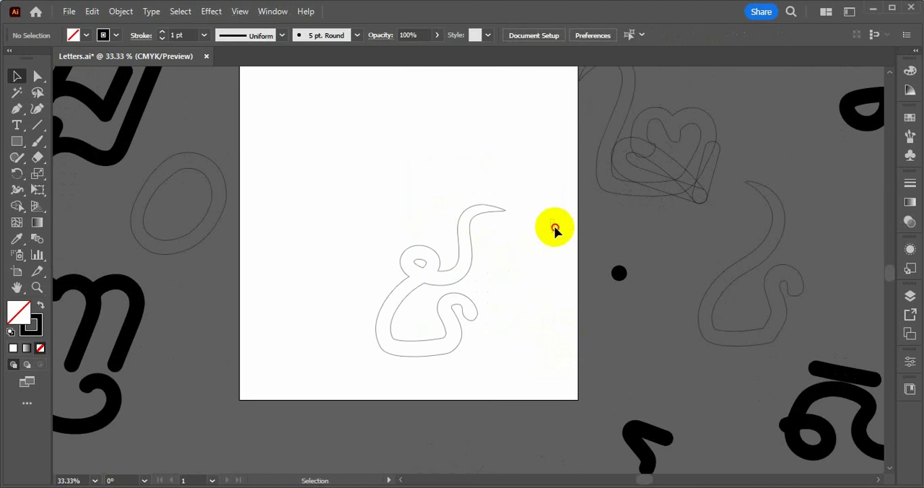
left_click_drag(553, 232, 652, 314)
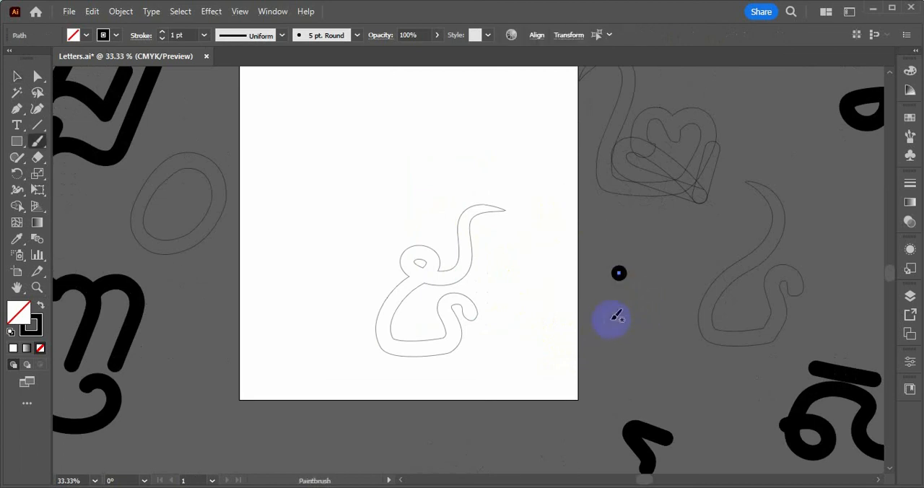
scroll(470, 308, "up", 1)
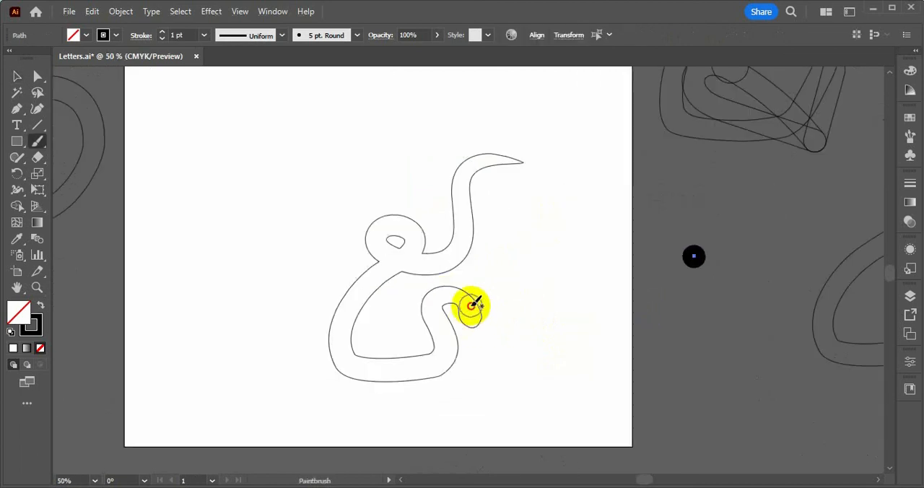
mouse_move(461, 296)
left_mouse_down()
mouse_move(430, 300)
mouse_move(450, 356)
mouse_move(386, 367)
mouse_move(342, 357)
mouse_move(347, 325)
mouse_move(407, 252)
mouse_move(414, 223)
mouse_move(410, 208)
mouse_move(389, 206)
mouse_move(367, 224)
mouse_move(367, 247)
mouse_move(385, 266)
mouse_move(430, 264)
mouse_move(488, 129)
left_mouse_up()
scroll(509, 196, "down", 1)
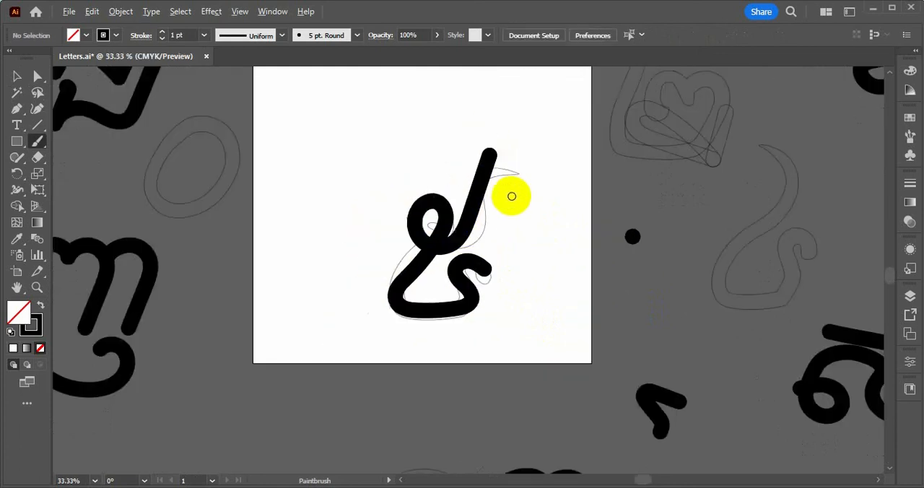
scroll(512, 196, "up", 1)
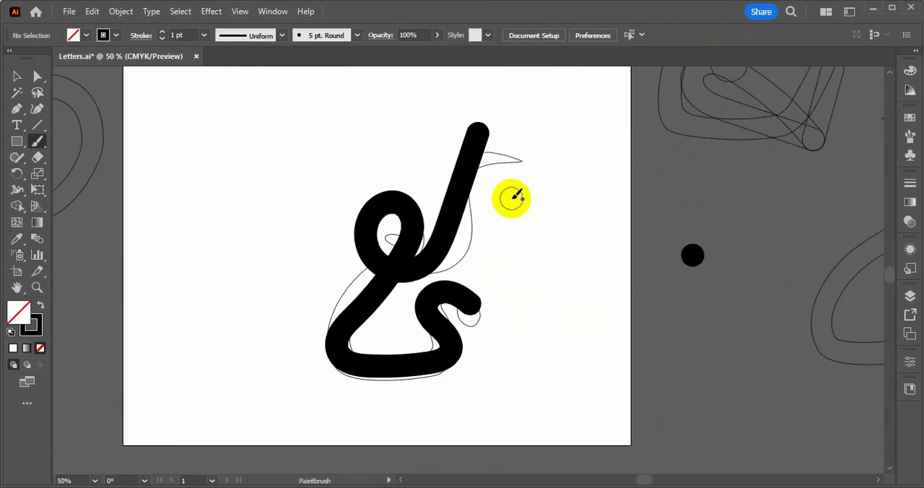
Remove the thin five-khmr outline from beneath the painted five
key("a")
left_click_drag(498, 96, 478, 144)
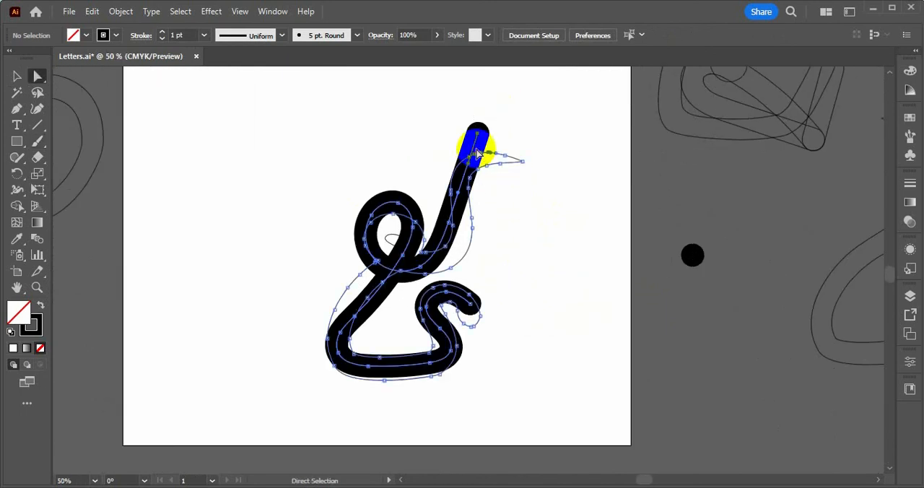
left_click(545, 223)
key("v")
left_click(462, 299)
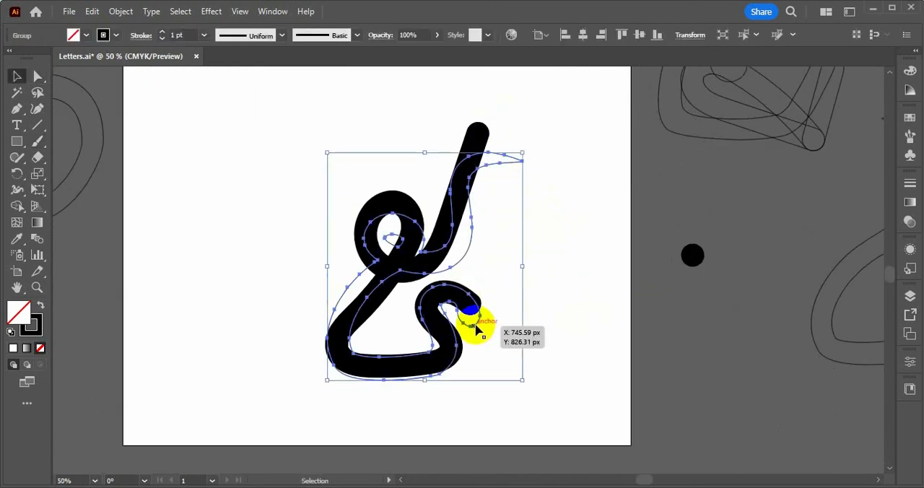
left_click(483, 296)
Delete the upper end segment of the painted five's straight tail
left_click(451, 171)
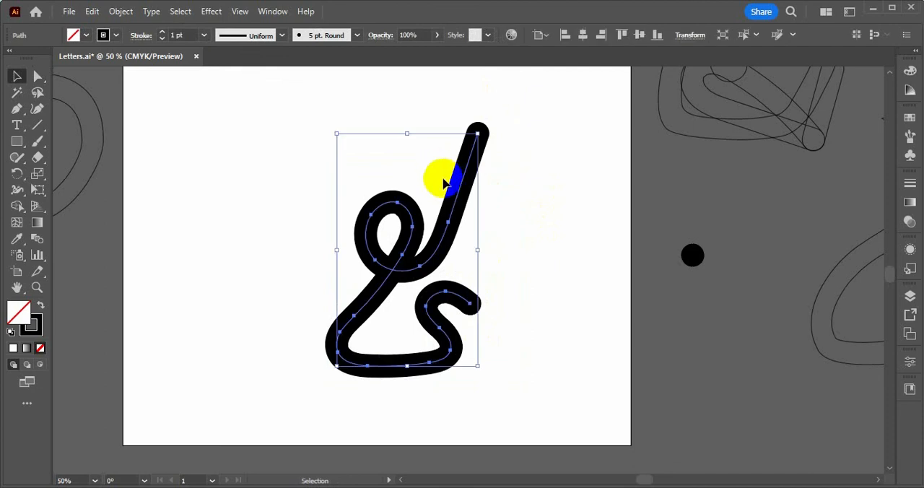
key("a")
left_click_drag(526, 102, 430, 175)
key("Delete")
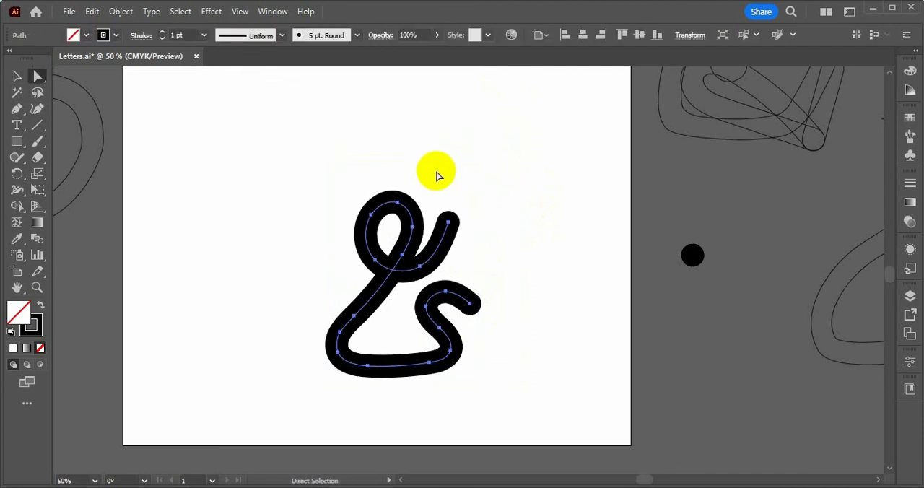
Try extending the five's tail with a tall arc that bends back above the loop, and undo it
key("b")
mouse_move(446, 222)
left_mouse_down()
mouse_move(454, 186)
mouse_move(417, 131)
mouse_move(389, 138)
left_mouse_up()
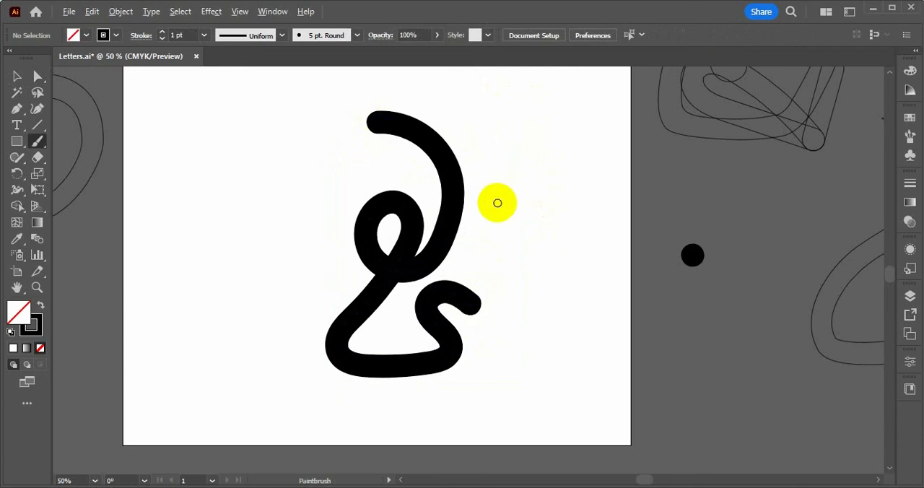
scroll(507, 200, "down", 3)
scroll(507, 200, "up", 2)
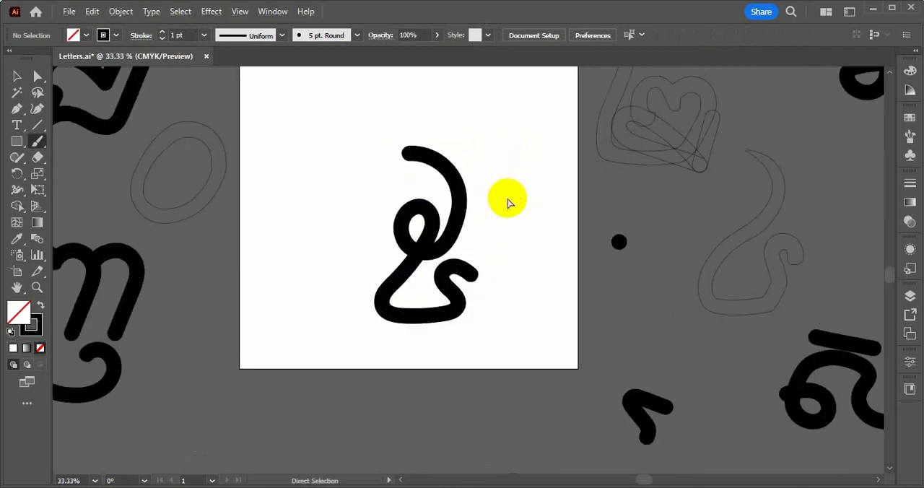
key("ctrl+z")
Delete the remaining short tail segment and repaint it from the loop as a broad arc curving up and back to the left
scroll(469, 224, "up", 1)
left_click_drag(447, 216, 462, 225)
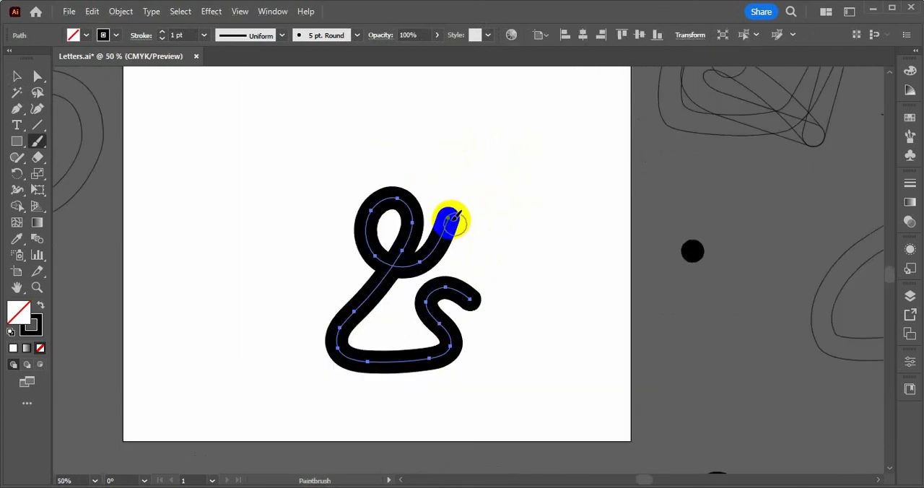
key("a")
left_click_drag(480, 200, 446, 223)
key("b")
mouse_move(415, 261)
left_mouse_down()
mouse_move(427, 261)
mouse_move(464, 219)
mouse_move(460, 169)
mouse_move(401, 134)
left_mouse_up()
scroll(500, 213, "down", 2)
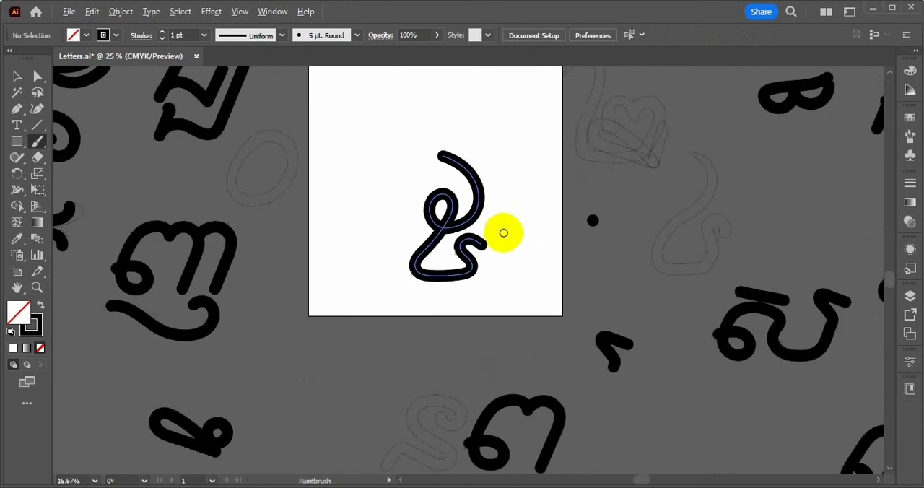
Copy the finished five stroke and paste it into the five-khmr glyph in FontCreator
scroll(504, 234, "up", 1)
key("v")
mouse_move(524, 173)
left_mouse_down()
mouse_move(393, 316)
mouse_move(361, 329)
left_mouse_up()
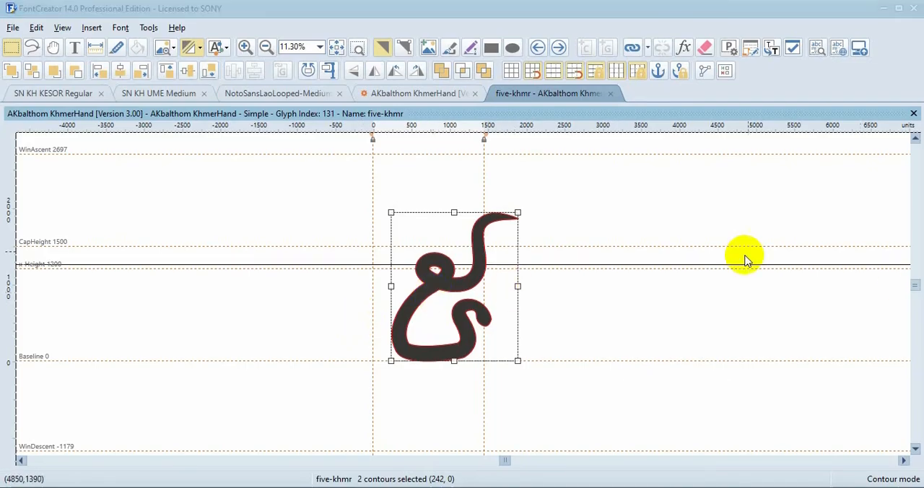
left_click(611, 313)
scroll(587, 266, "down", 1)
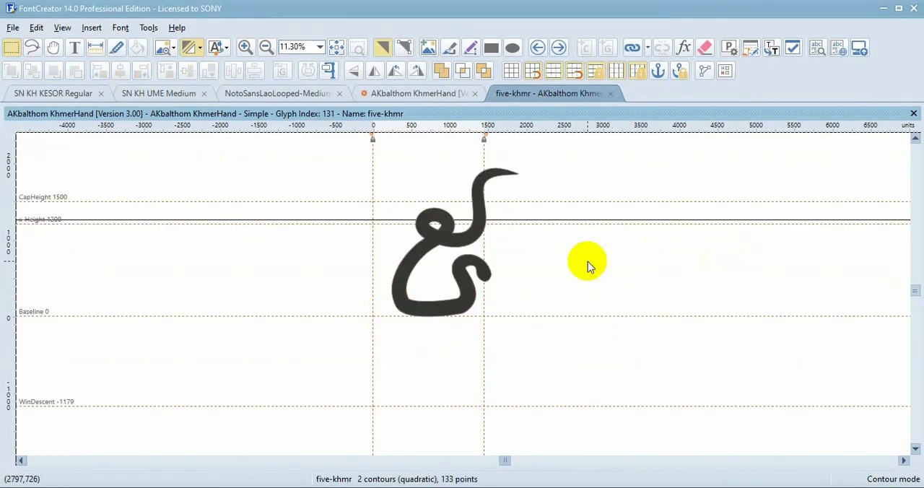
key("ctrl+v")
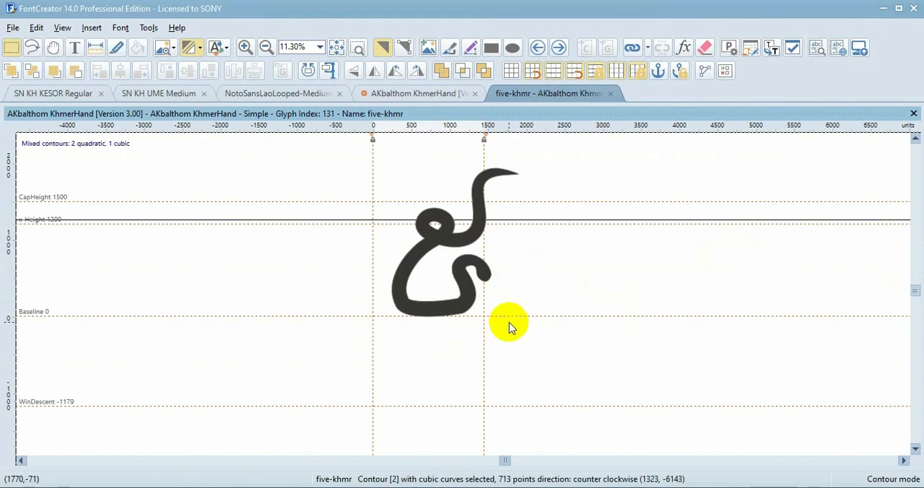
Move the pasted five up to the baseline beside the old outline
scroll(508, 322, "down", 3)
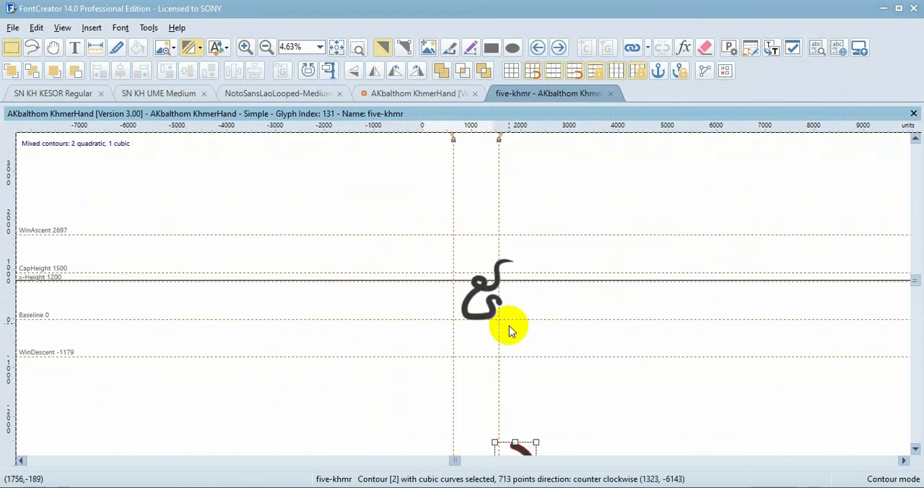
scroll(509, 326, "down", 1)
left_click_drag(514, 402, 518, 252)
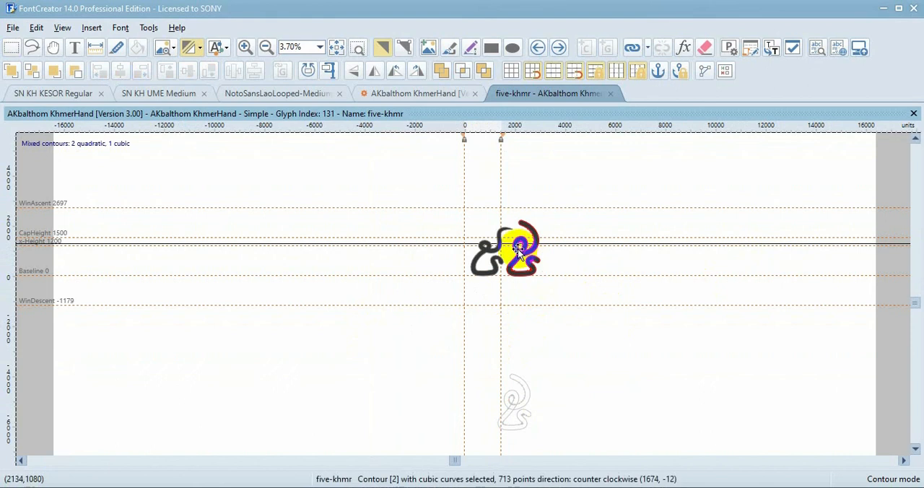
Move the new five left until it overlaps the old outline along its left edge, and cut it from the glyph
scroll(518, 253, "up", 5)
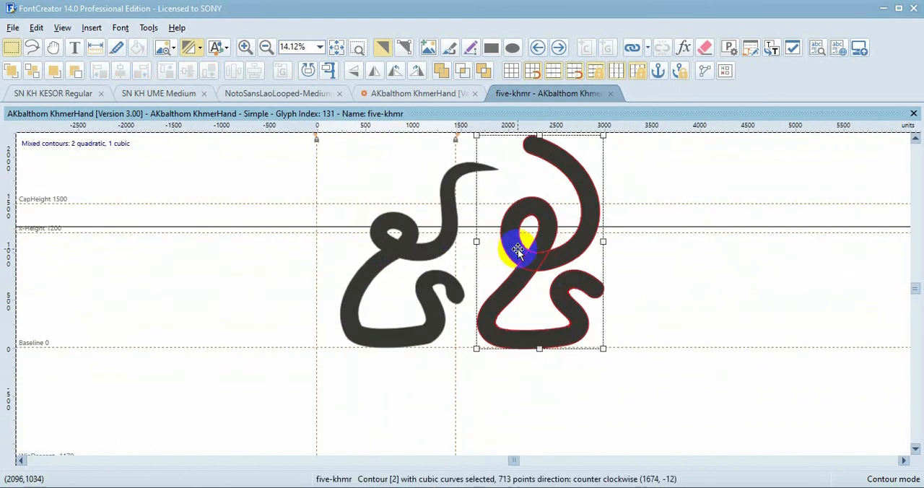
scroll(518, 252, "up", 1)
left_click(534, 310)
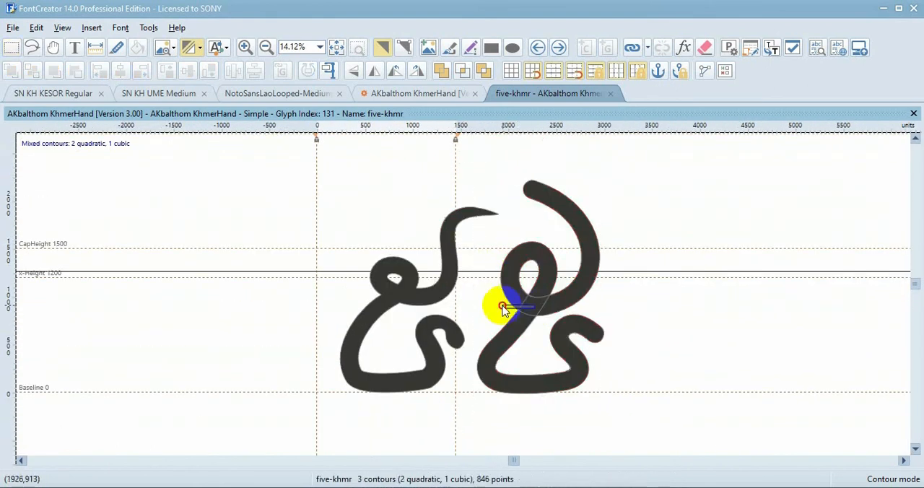
left_click(569, 303)
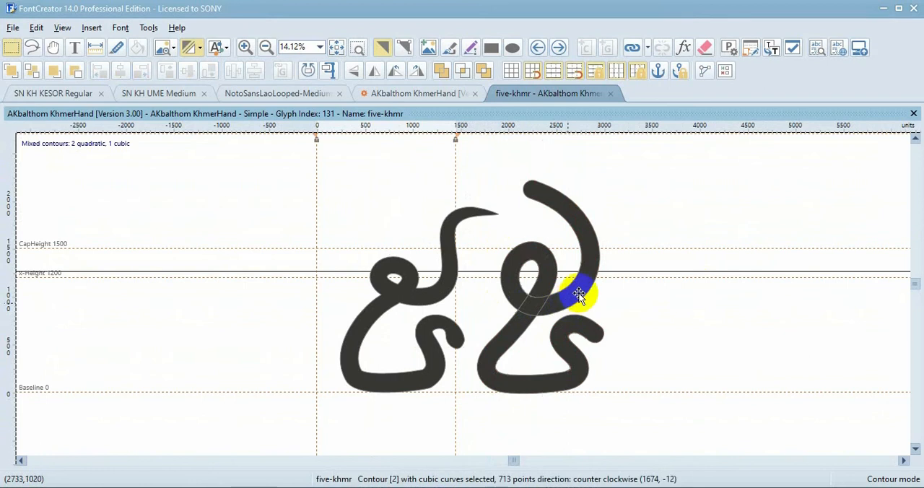
left_click(577, 290)
left_click_drag(577, 290, 441, 290)
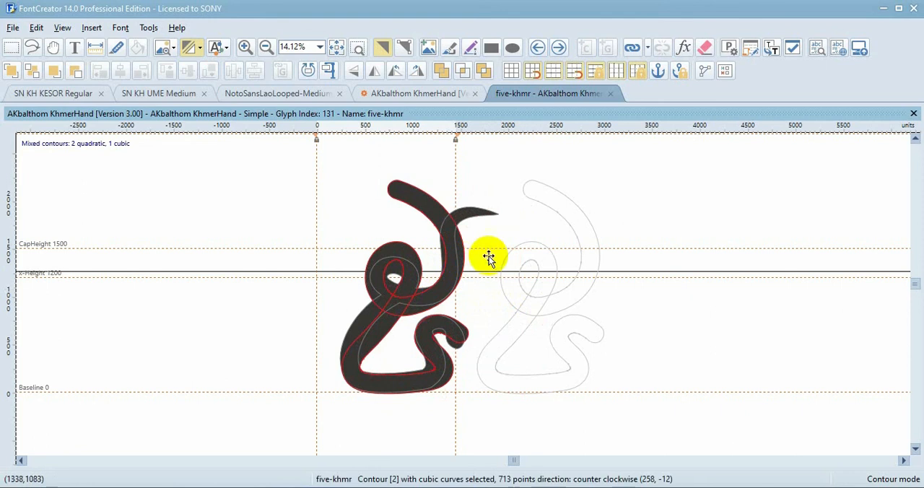
left_click(532, 168)
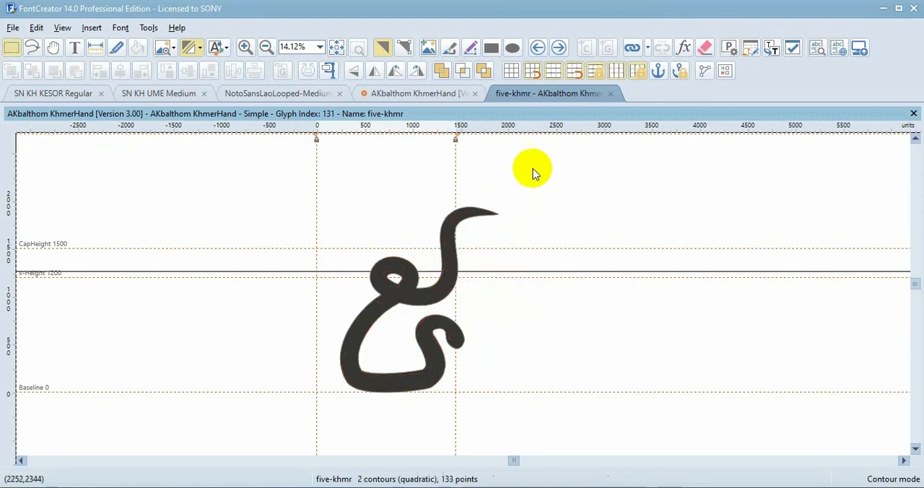
Empty the five-khmr glyph of its old outline and paste the cut new five back into it
left_click(704, 48)
key("ctrl+z")
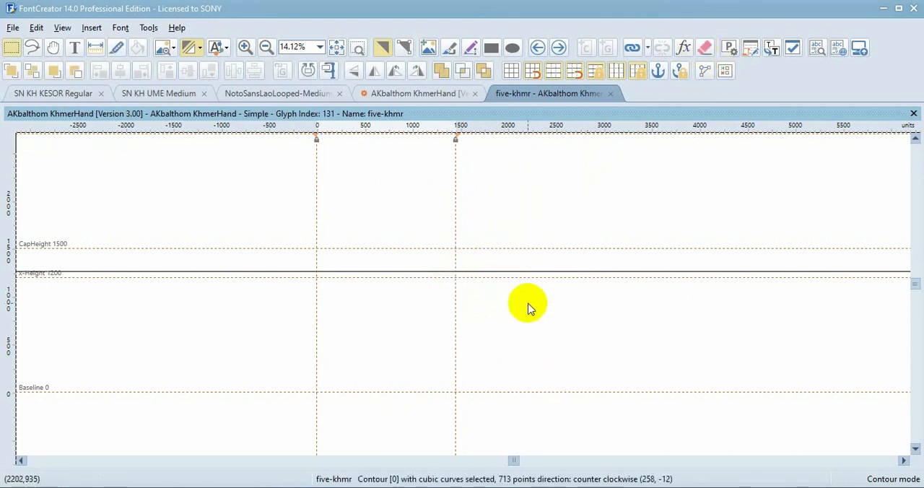
left_click(527, 305)
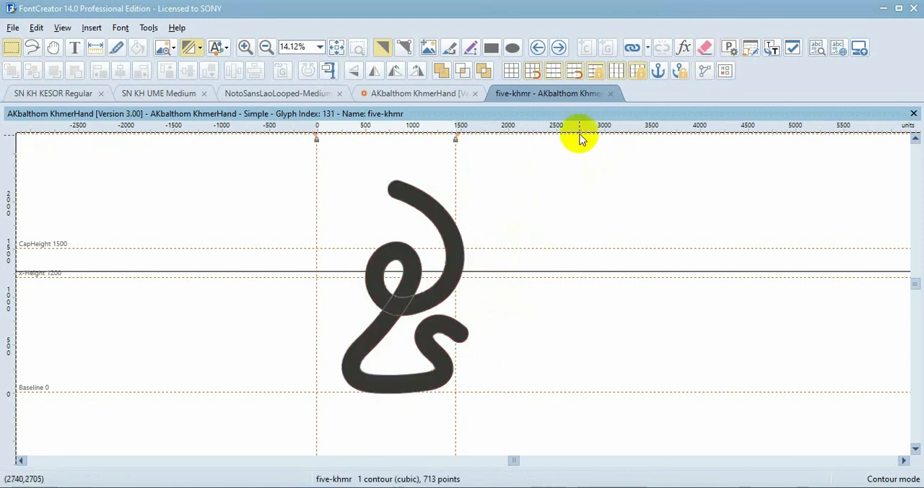
Open the six-khmr glyph, copy its whole outline and switch to Illustrator
left_click(564, 48)
key("ctrl+a")
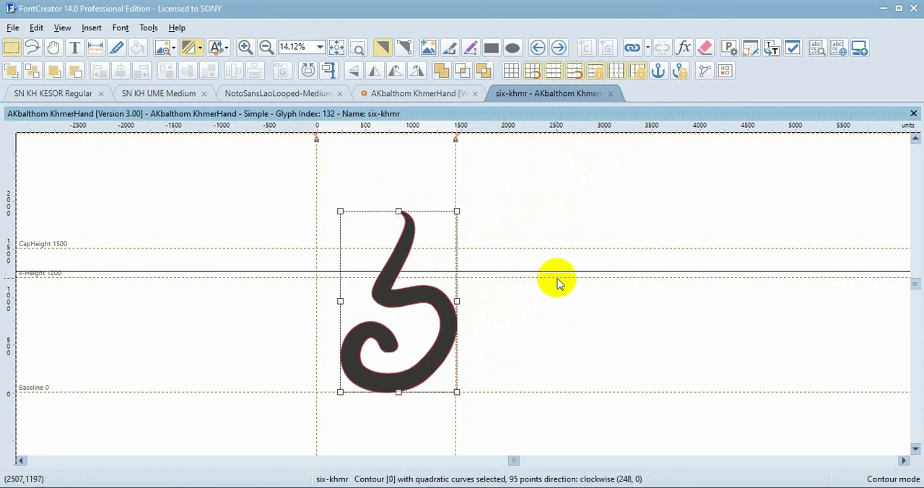
key("alt+Tab")
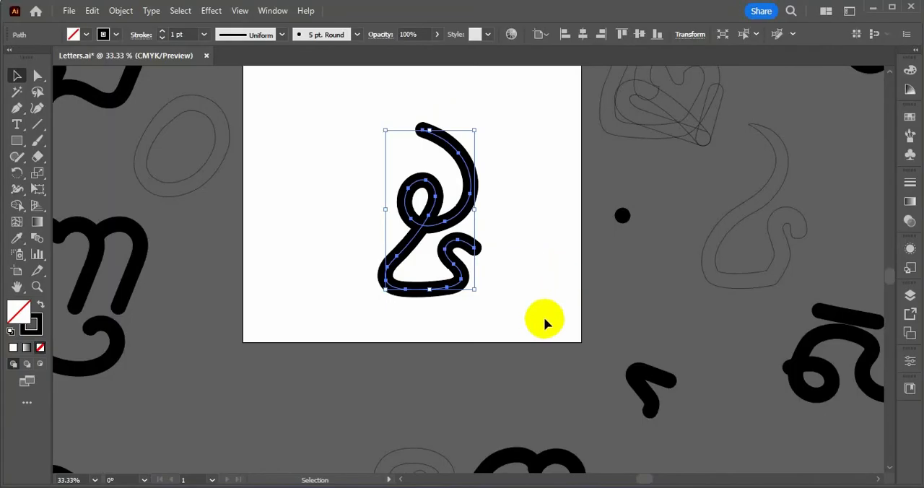
Move the finished five stroke off the artboard to the free area at its lower left
scroll(445, 288, "down", 1)
scroll(433, 264, "down", 3)
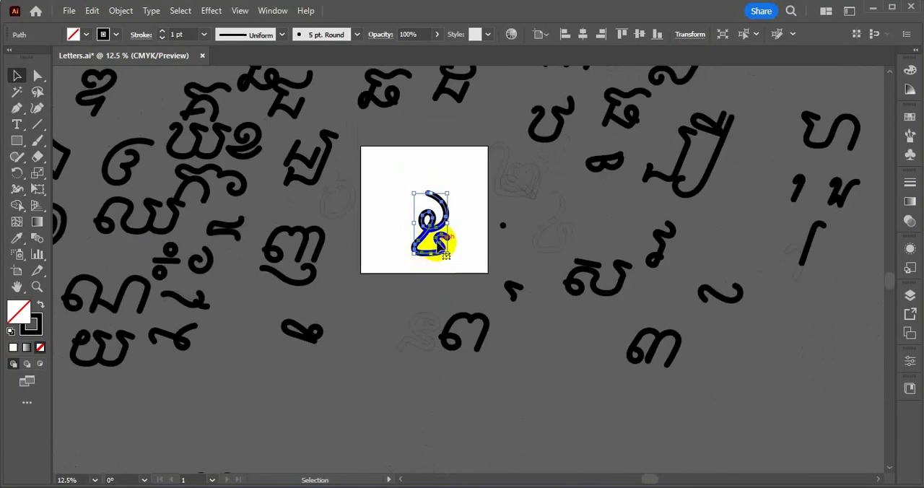
left_click_drag(438, 249, 215, 410)
scroll(444, 202, "up", 3)
scroll(443, 198, "up", 1)
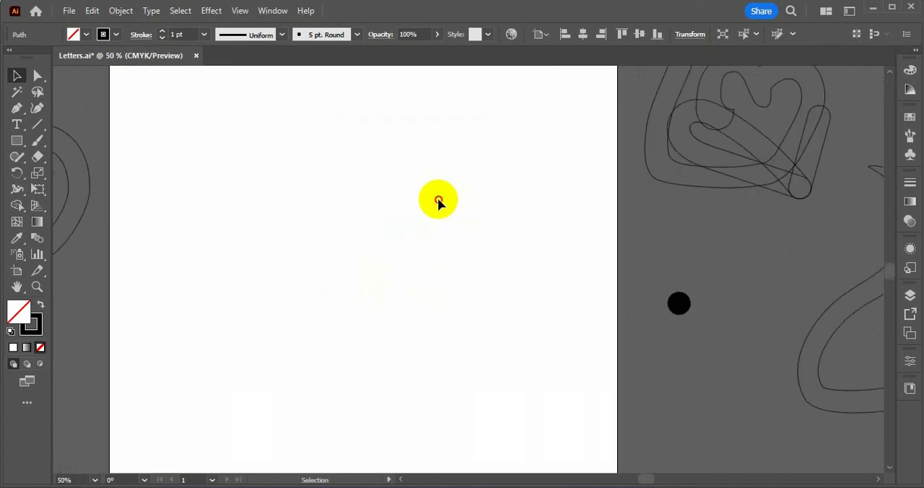
Paste the six outline and centre it horizontally and vertically on the artboard
key("ctrl+v")
scroll(574, 238, "down", 2)
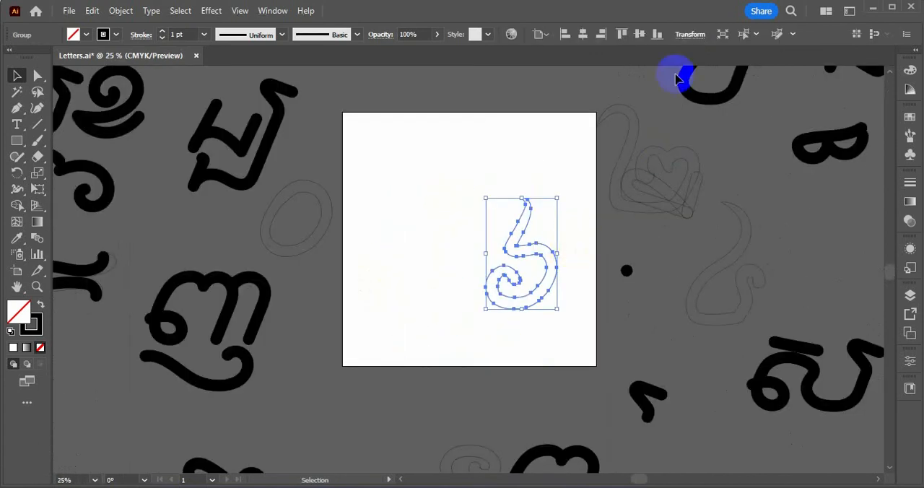
left_click(642, 36)
left_click(583, 34)
left_click(538, 185)
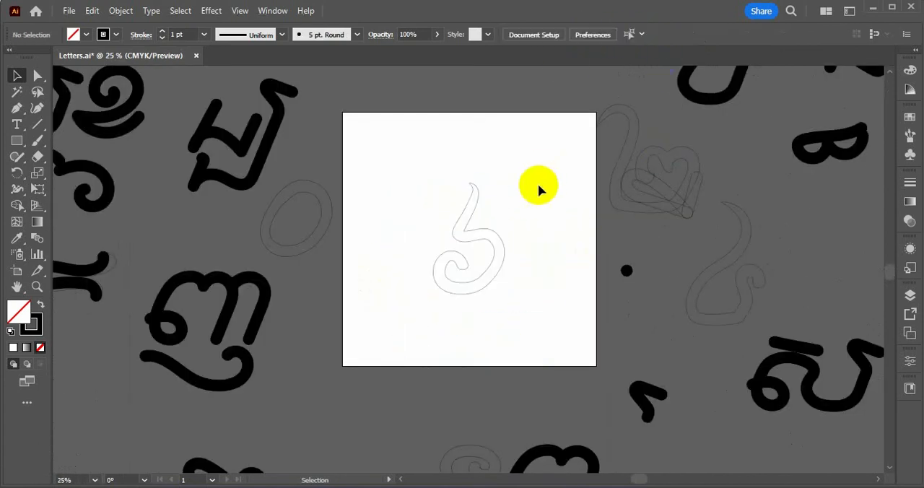
left_click_drag(538, 186, 427, 320)
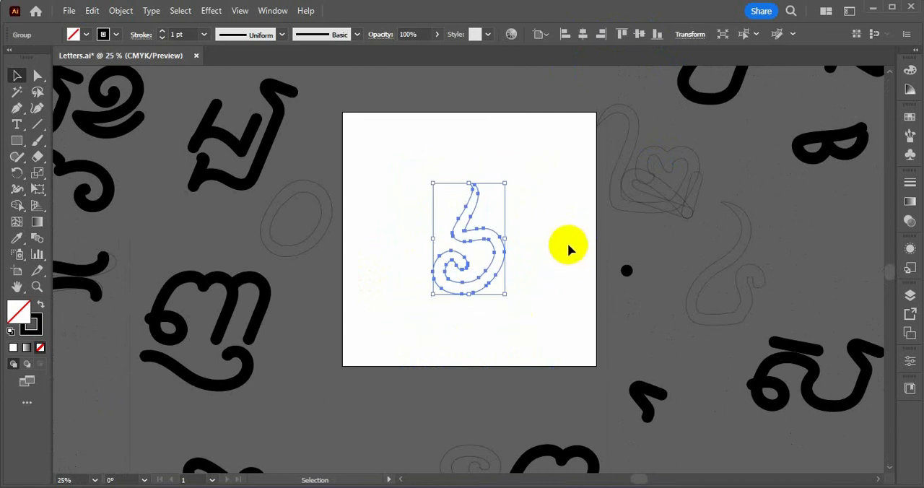
Paint the six over its outline with the Paintbrush and the dot's 5 pt. Round brush, from the inner curl to the top tail
left_click(626, 270)
key("b")
scroll(476, 245, "up", 2)
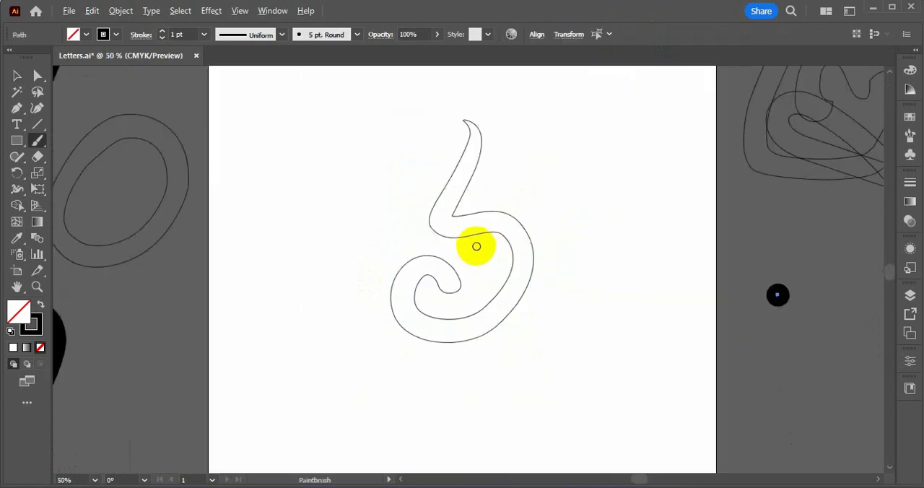
scroll(473, 243, "up", 1)
key("space")
left_click_drag(447, 255, 406, 281)
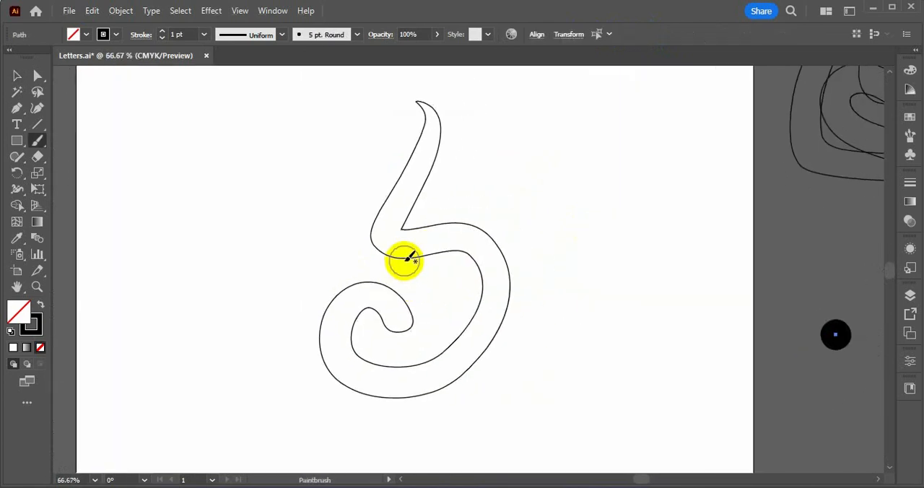
mouse_move(399, 317)
left_mouse_down()
mouse_move(373, 293)
mouse_move(345, 312)
mouse_move(341, 345)
mouse_move(381, 379)
mouse_move(436, 373)
mouse_move(486, 312)
mouse_move(477, 249)
mouse_move(454, 238)
mouse_move(383, 244)
mouse_move(432, 138)
mouse_move(415, 98)
left_mouse_up()
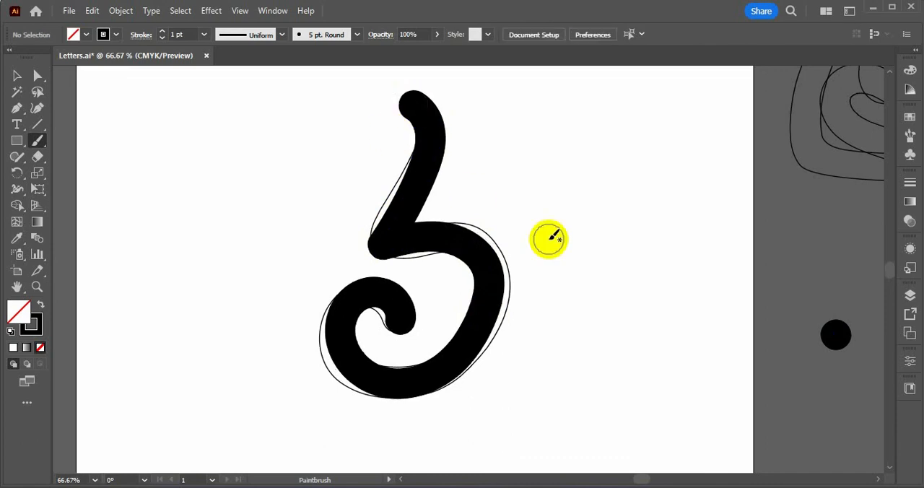
Remove the extra anchor point on the six's right-hand bend and lengthen the preceding point's handle to round the curve
key("a")
left_click(489, 282)
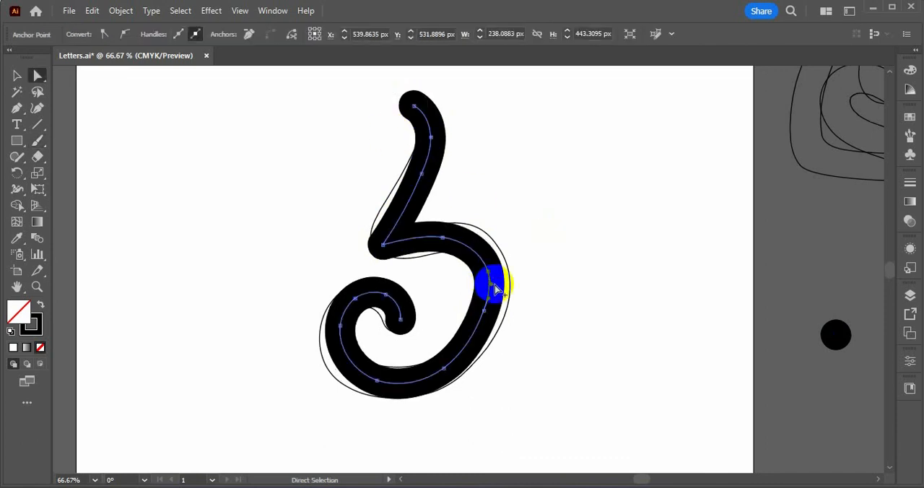
scroll(491, 282, "up", 2)
left_click(476, 256)
left_click(180, 37)
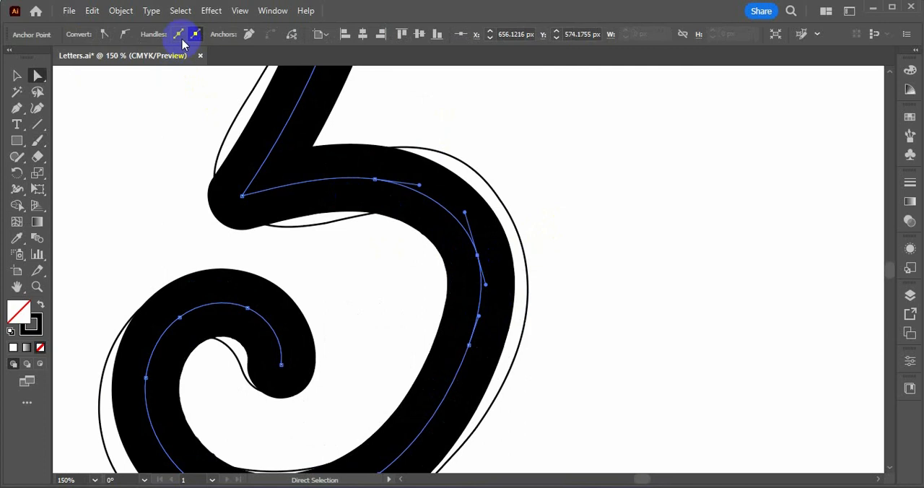
left_click(249, 36)
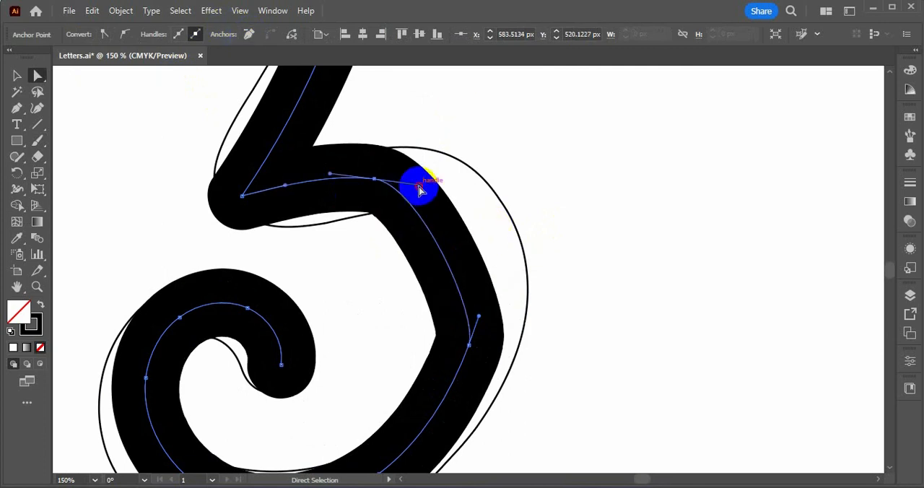
left_click_drag(419, 187, 498, 196)
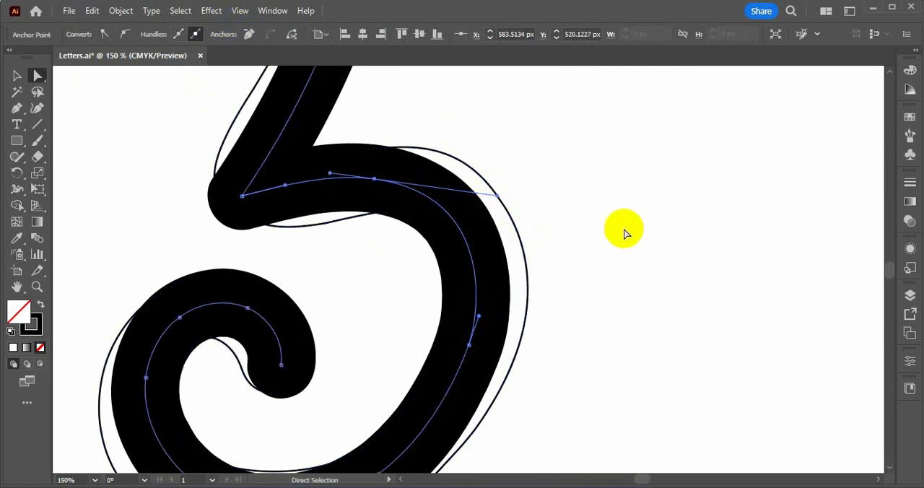
left_click(625, 233)
scroll(576, 215, "down", 3)
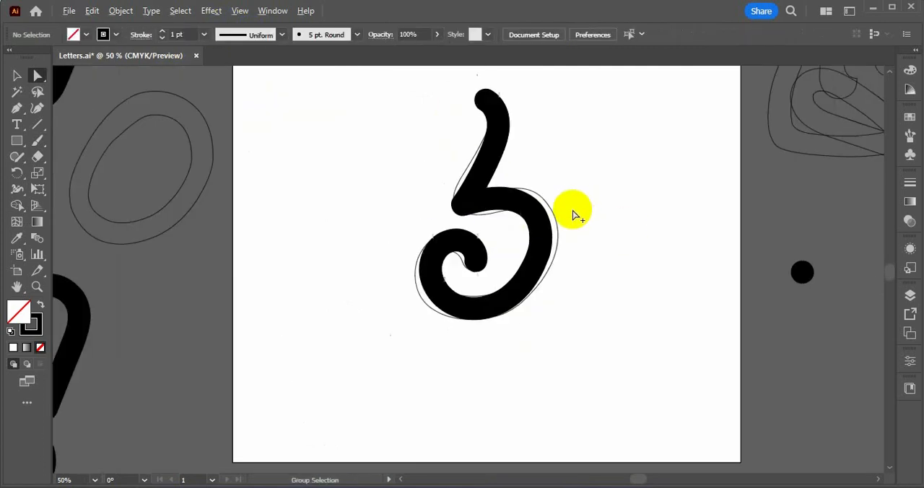
Copy the adjusted six stroke and paste it into the six-khmr glyph in FontCreator
left_click(538, 225)
key("ctrl+c")
key("alt+Tab")
left_click(629, 256)
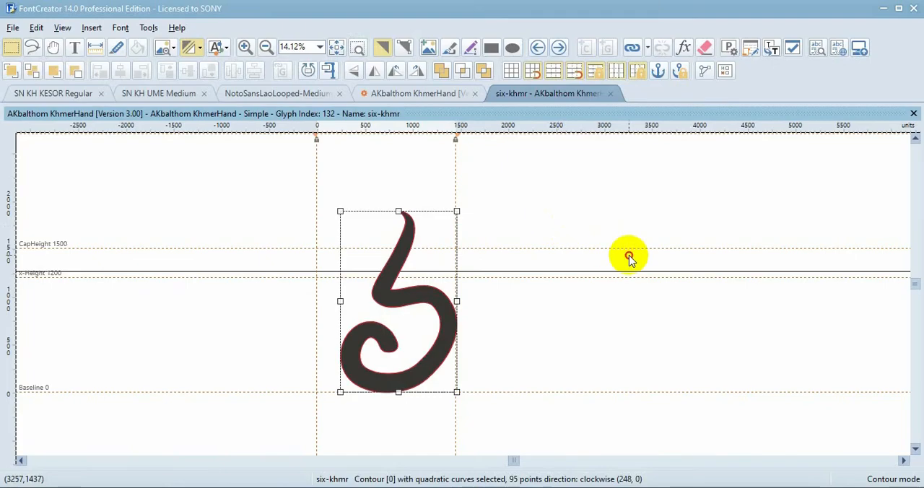
key("ctrl+v")
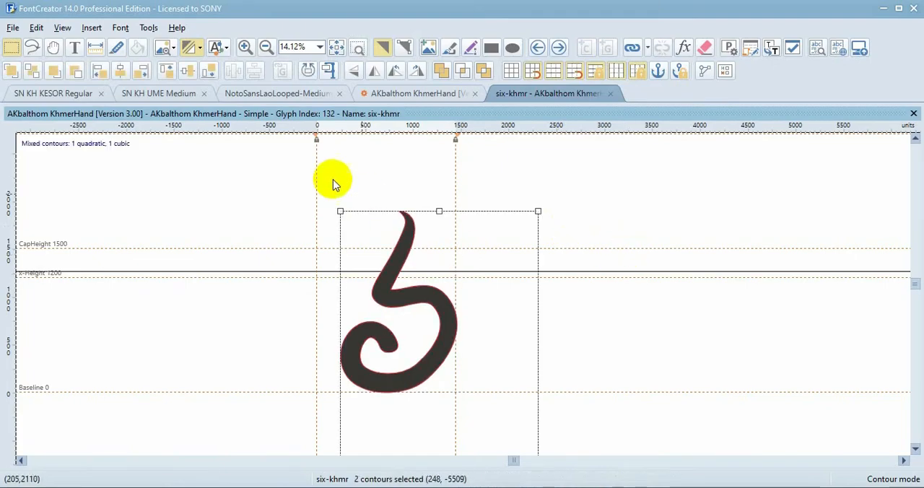
Align the pasted six with the old outline's top, and move it left over the old outline onto the baseline
left_click(100, 70)
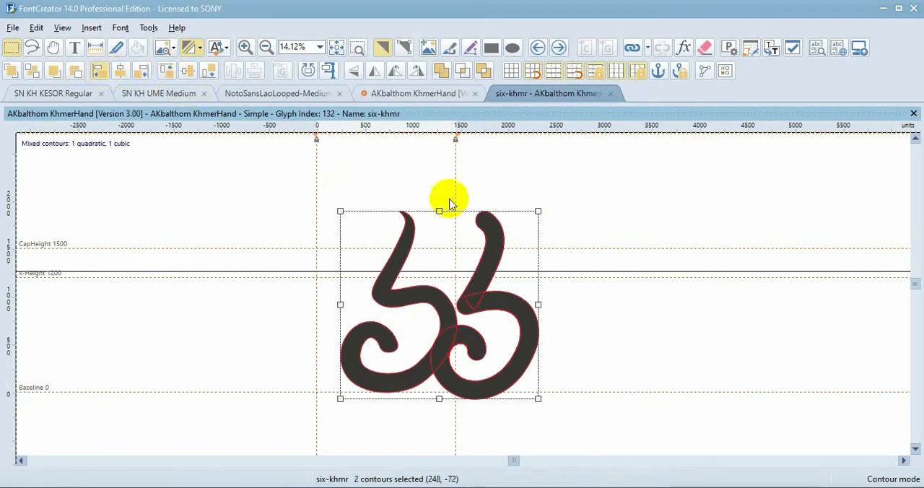
left_click(625, 276)
left_click_drag(379, 399, 384, 383)
Cut the new six, empty the glyph of its old outline and paste the new six back
key("Delete")
left_click(711, 47)
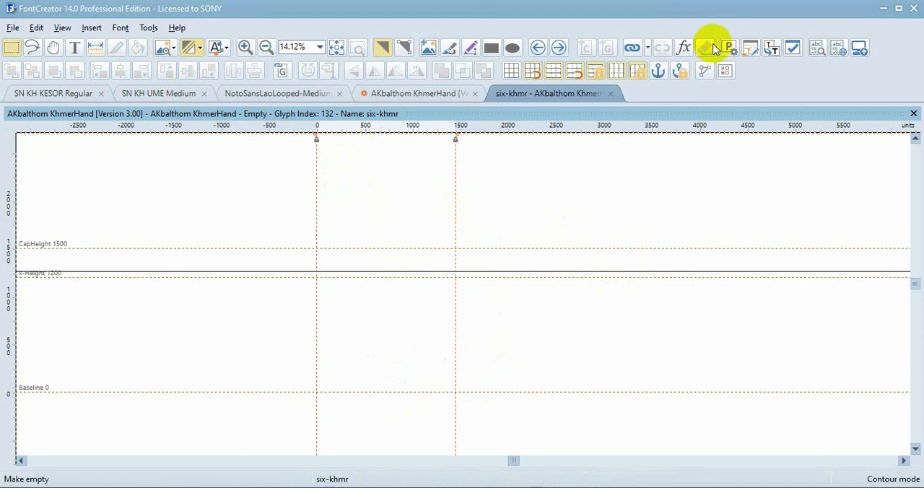
key("ctrl+v")
left_click(577, 191)
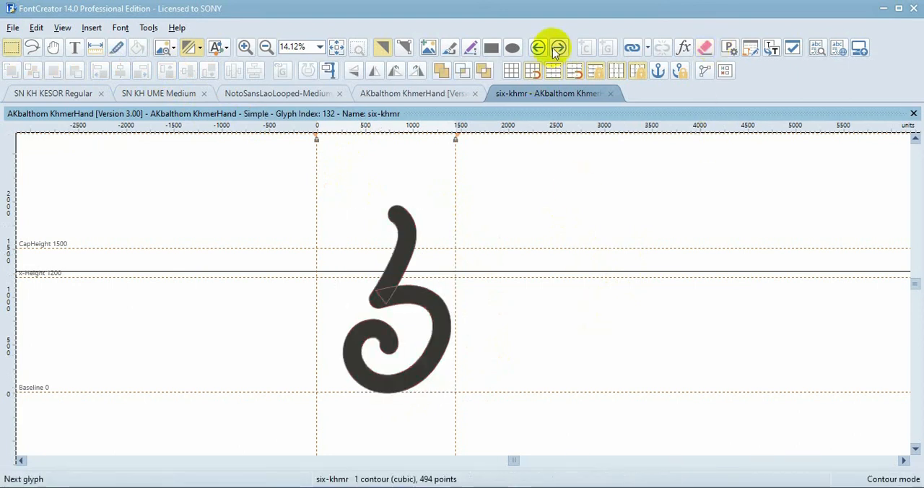
Open the seven-khmr glyph, copy its whole outline and switch to Illustrator
left_click(558, 47)
key("ctrl+a")
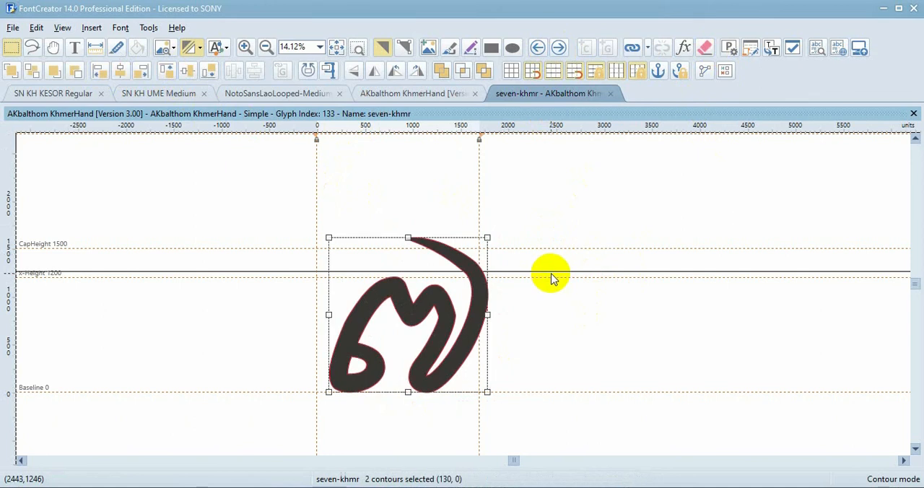
key("alt+Tab")
Move the finished six stroke off the artboard to the lower right and delete the old six guide outline
scroll(532, 306, "down", 3)
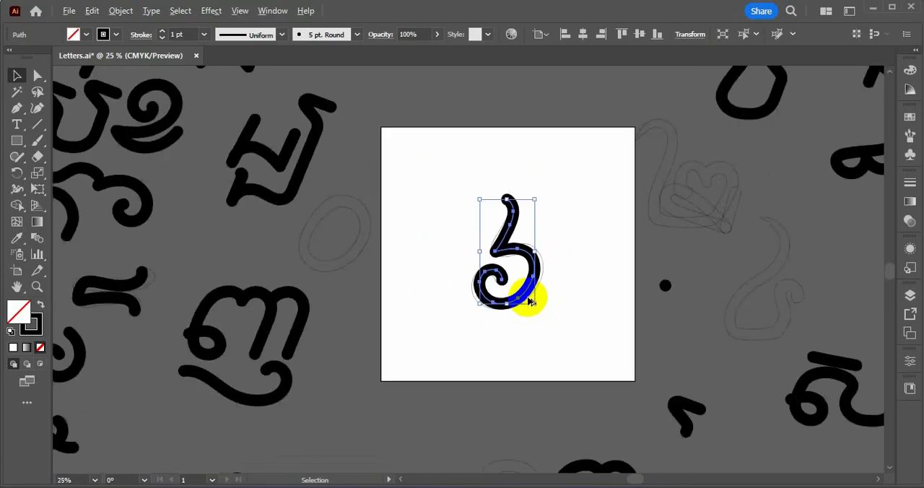
left_click_drag(528, 299, 749, 404)
scroll(557, 288, "up", 1)
left_click_drag(558, 285, 505, 317)
key("Delete")
key("ctrl+v")
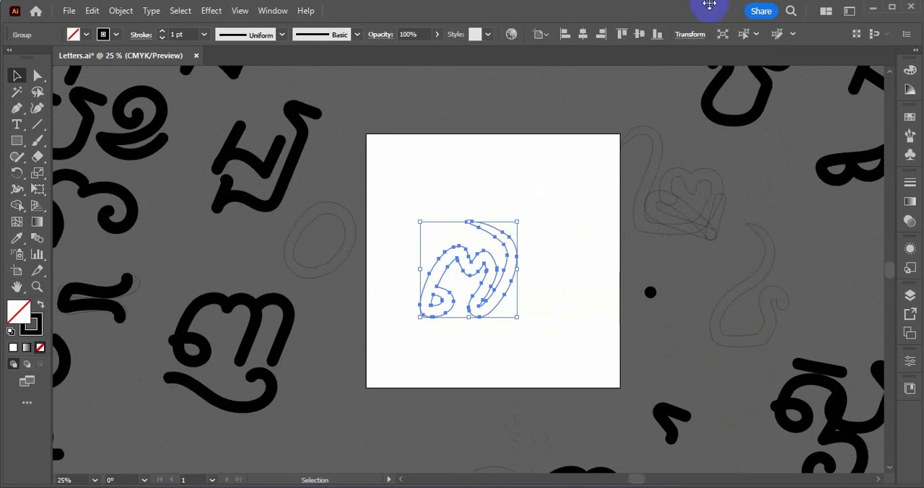
scroll(554, 270, "up", 2)
scroll(547, 239, "down", 2)
left_click_drag(550, 202, 406, 359)
key("ctrl+x")
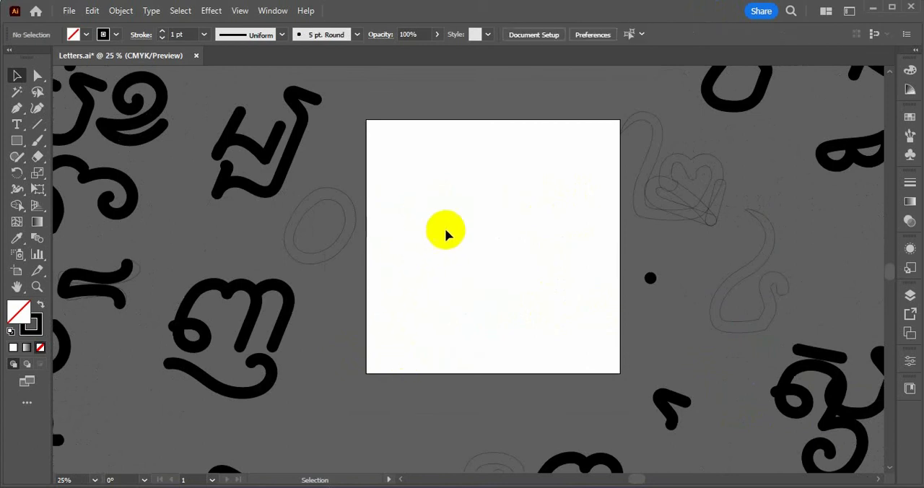
Paste the seven outline and centre it horizontally and vertically on the artboard
key("ctrl+v")
scroll(525, 267, "up", 3)
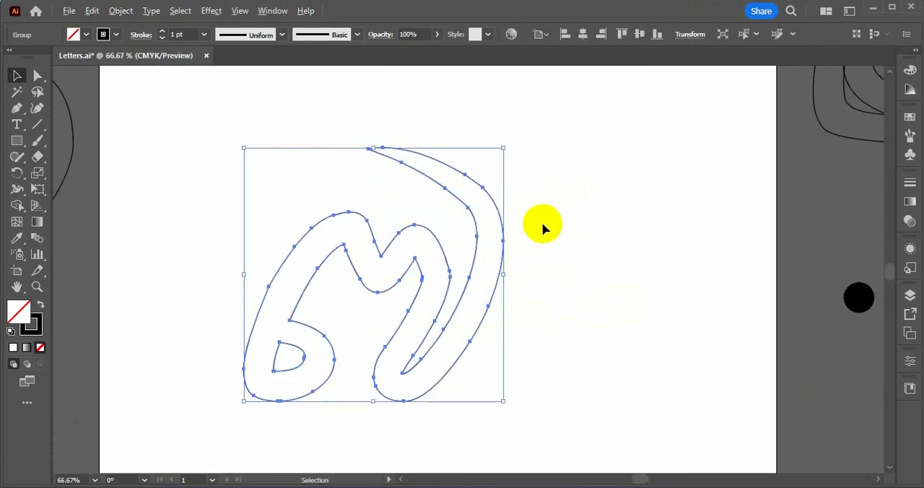
left_click_drag(547, 199, 358, 344)
scroll(513, 325, "down", 1)
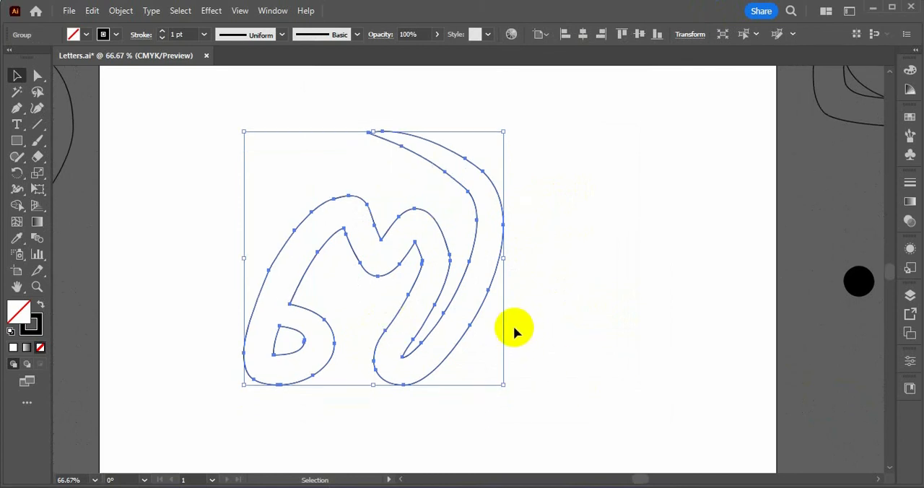
scroll(513, 324, "down", 1)
left_click(582, 34)
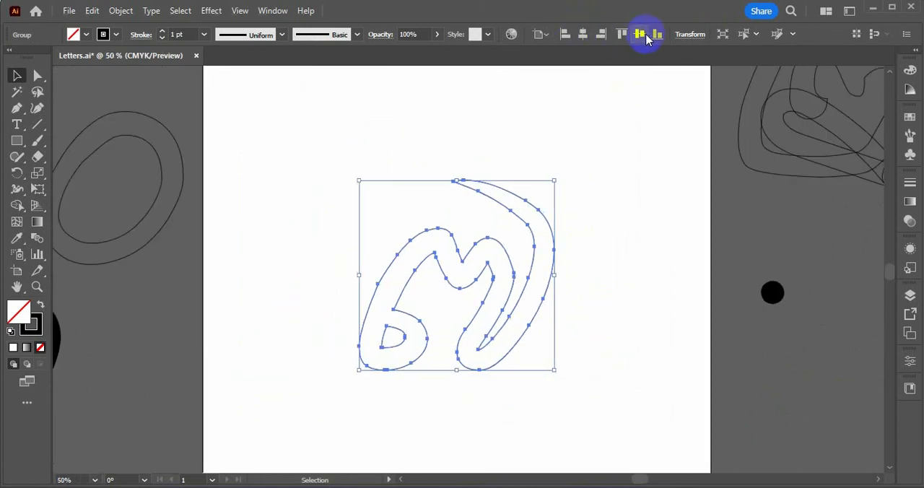
left_click(639, 34)
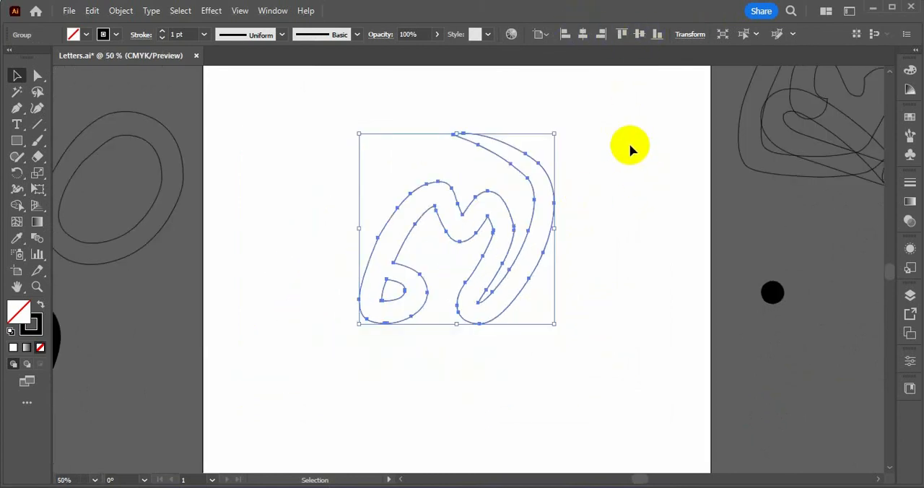
Paint the seven over its outline in one Paintbrush stroke with the dot's 5 pt. Round brush, from the lower-left loop to the top tail
left_click_drag(629, 233, 818, 390)
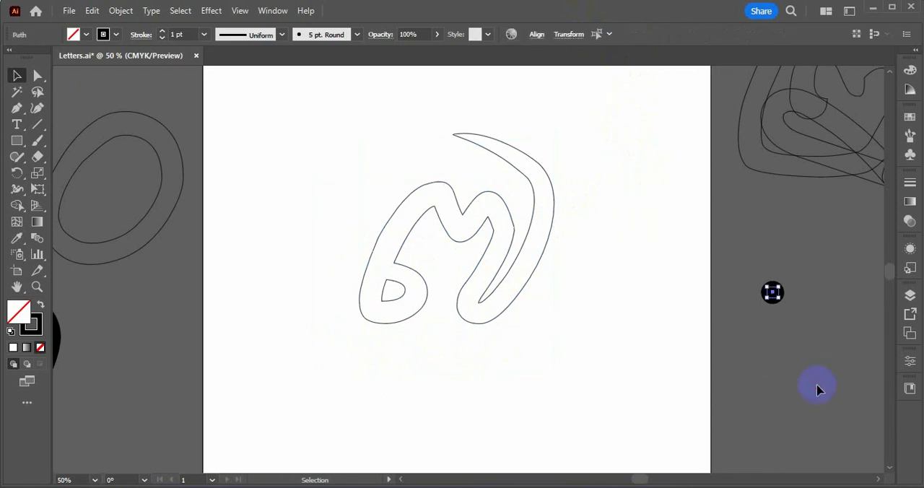
key("b")
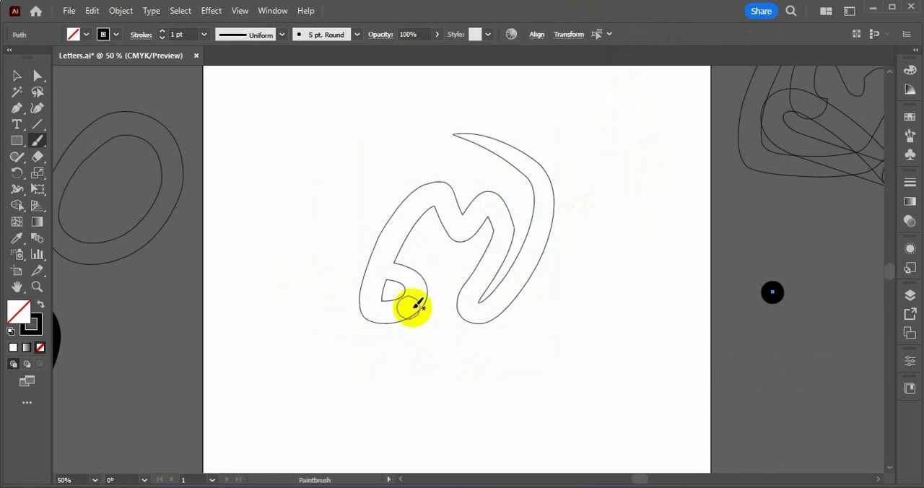
scroll(412, 306, "up", 1)
scroll(383, 281, "up", 2)
scroll(353, 278, "down", 1)
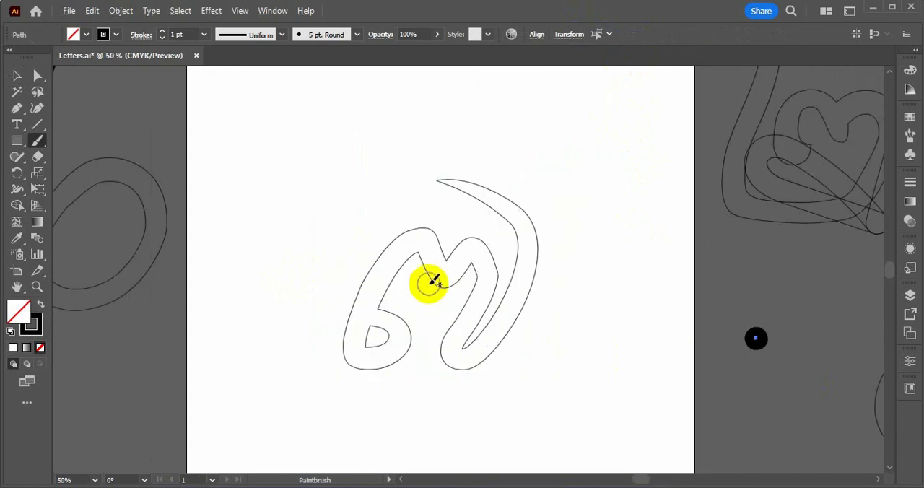
left_click_drag(428, 283, 342, 255)
scroll(334, 249, "up", 1)
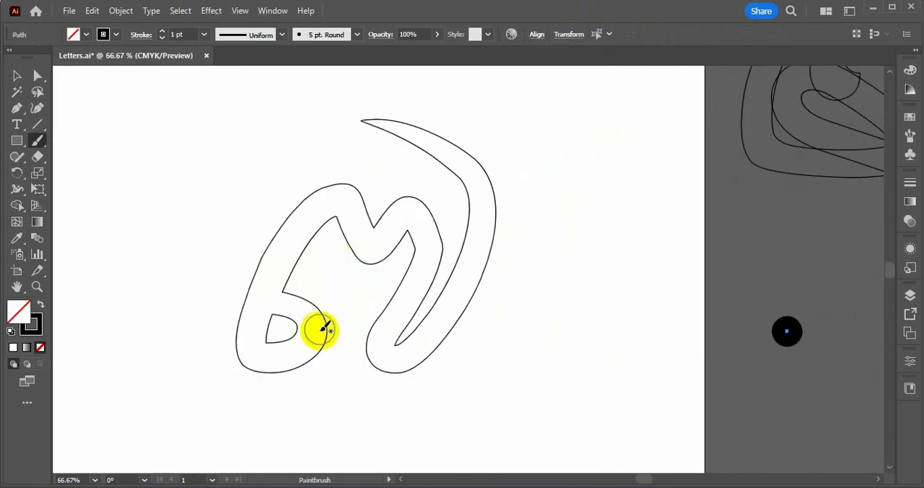
mouse_move(268, 300)
left_mouse_down()
mouse_move(318, 330)
mouse_move(291, 358)
mouse_move(255, 352)
mouse_move(264, 283)
mouse_move(307, 220)
mouse_move(334, 203)
mouse_move(364, 252)
mouse_move(404, 218)
mouse_move(423, 236)
mouse_move(384, 356)
mouse_move(410, 355)
mouse_move(474, 264)
mouse_move(495, 196)
mouse_move(422, 108)
left_mouse_up()
Copy the painted seven stroke, switch to FontCreator and paste it into the seven-khmr glyph
left_click(491, 239)
key("v")
left_click(491, 253)
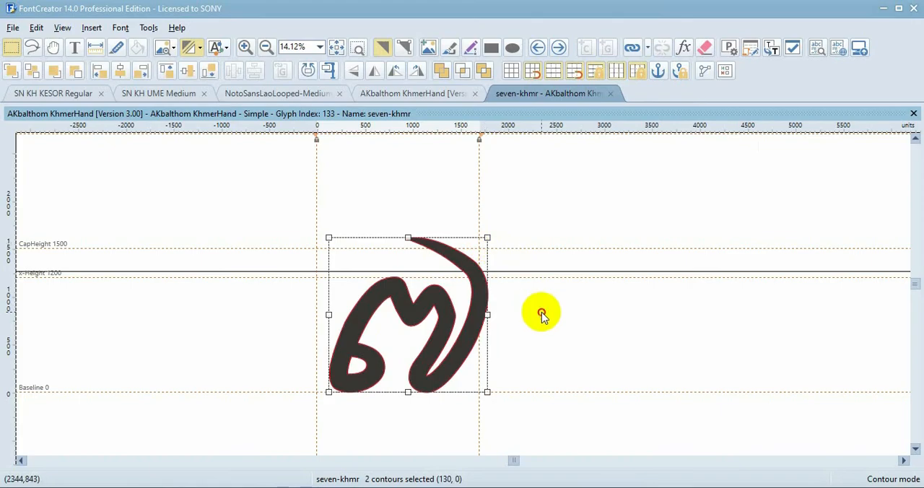
left_click(541, 312)
key("ctrl+v")
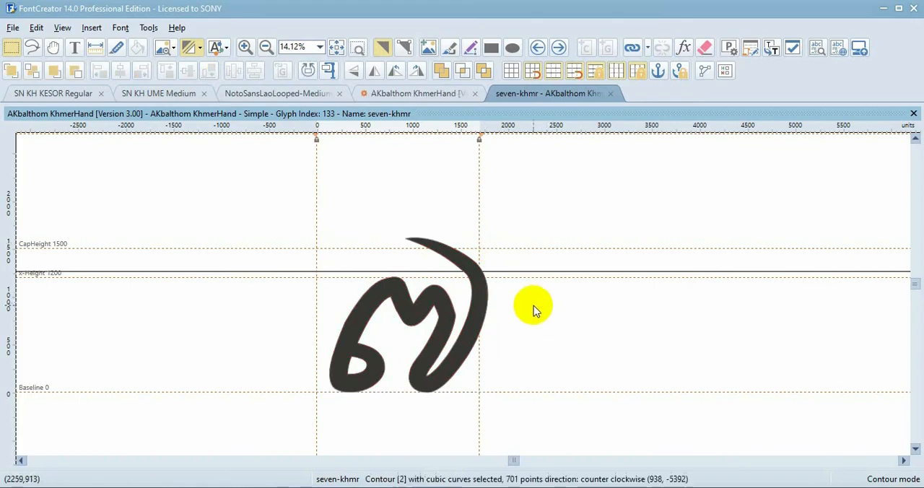
Align the pasted seven with the top and left of the old outline, and raise it to rest on the baseline
left_click(443, 312, "shift")
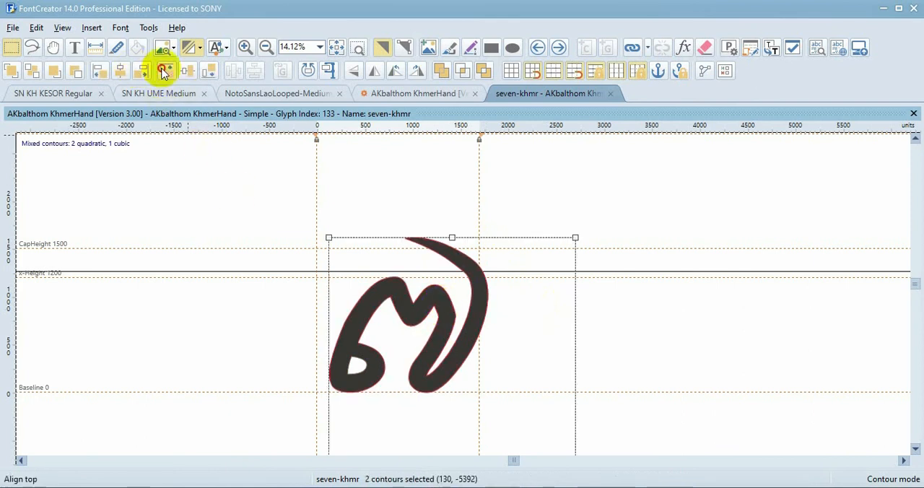
left_click(97, 71)
left_click(652, 244)
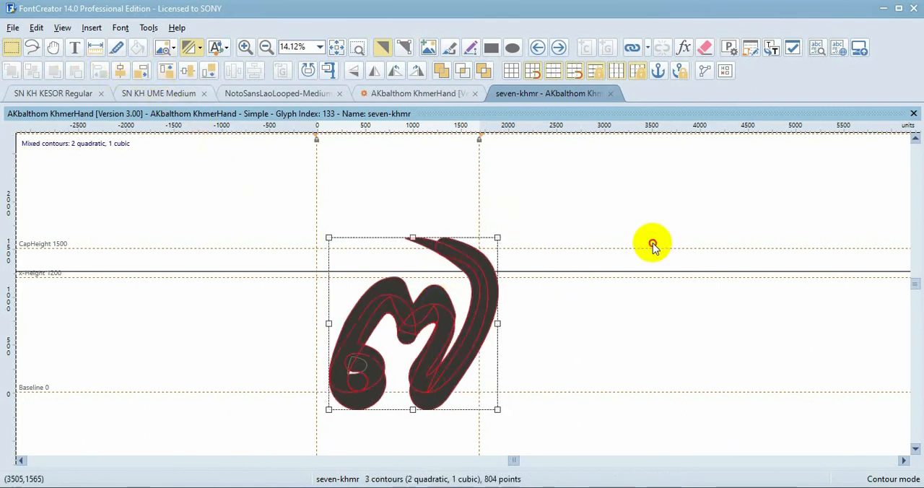
left_click(364, 398)
left_click_drag(364, 398, 366, 389)
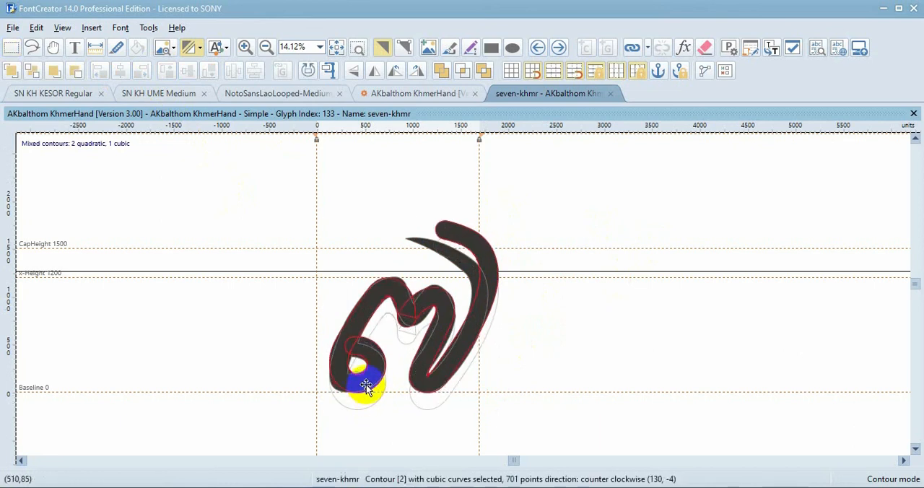
Cut the new seven contour, empty the glyph of its old outline and paste the new contour back
key("ctrl+a")
key("Delete")
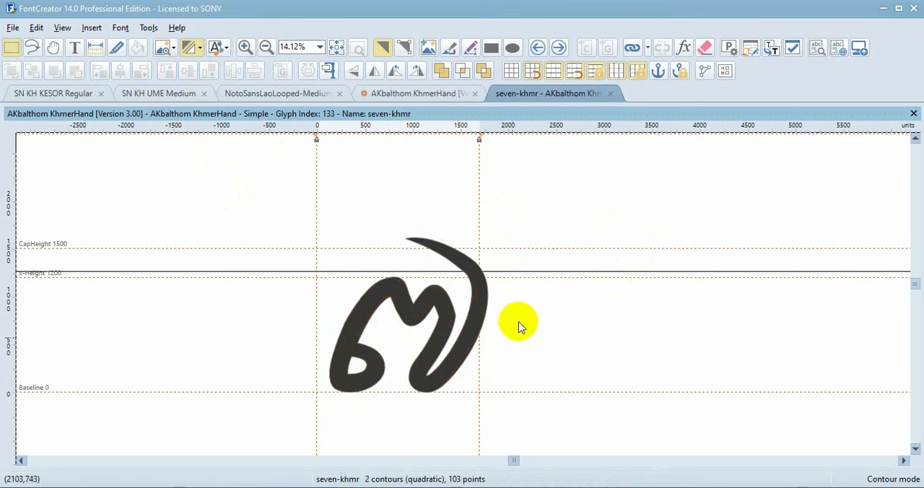
left_click(709, 45)
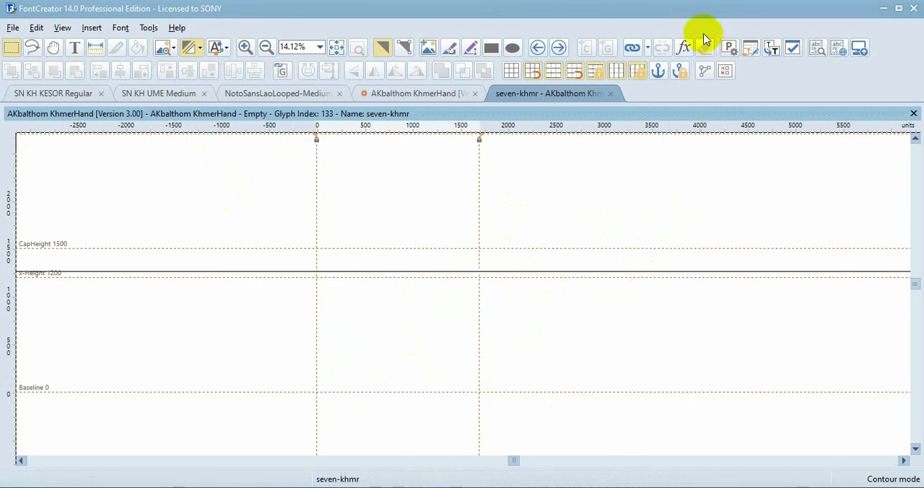
key("ctrl+v")
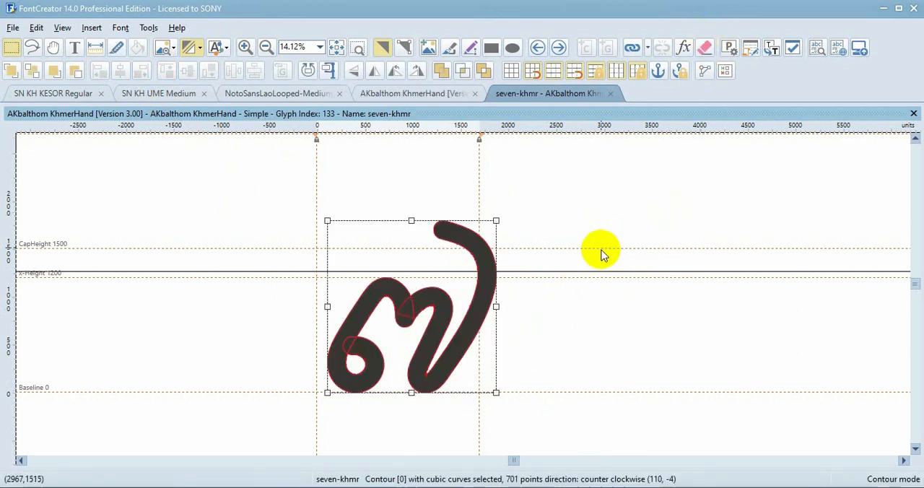
left_click(603, 252)
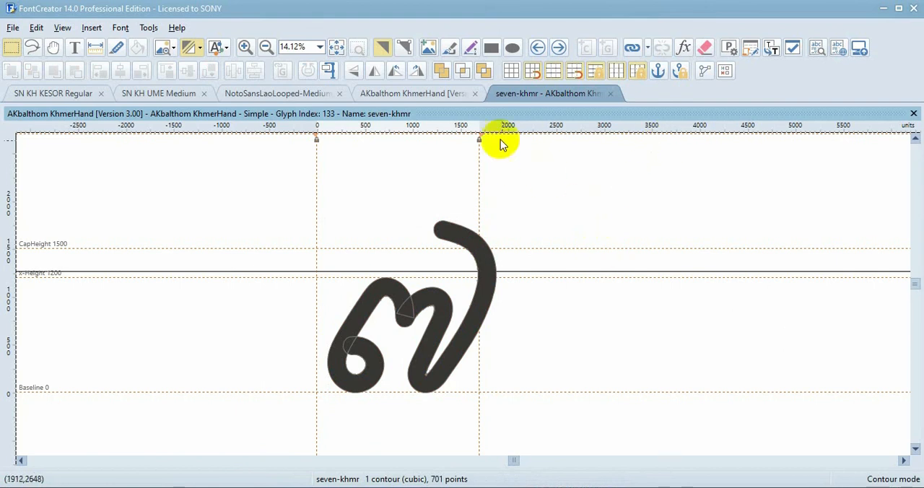
Open the eight-khmr glyph, copy its whole outline and switch to Illustrator
left_click(562, 48)
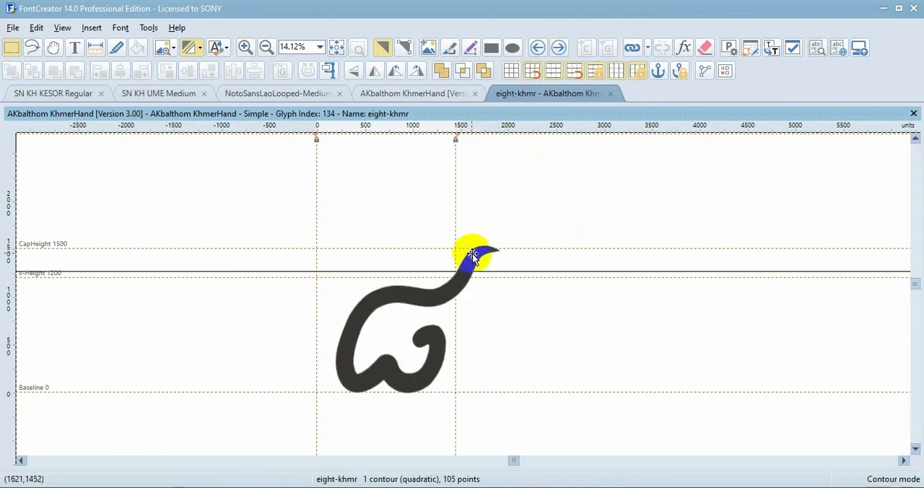
scroll(473, 258, "down", 1)
key("ctrl+a")
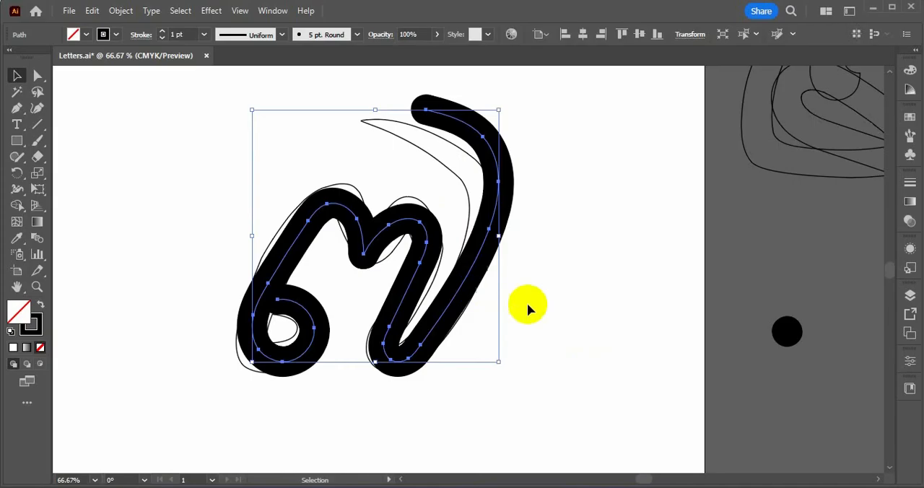
left_click(612, 314)
Delete the old seven guide outline and move the finished seven stroke off the artboard to the lower right
scroll(437, 178, "down", 2)
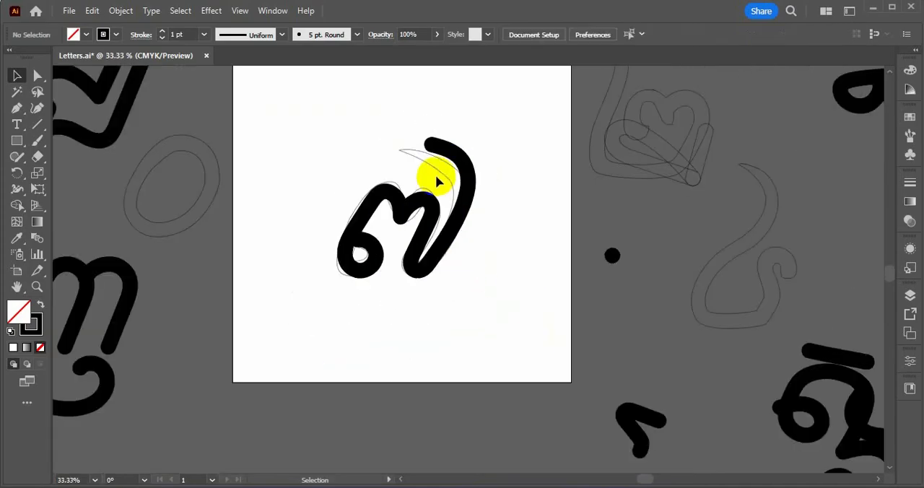
left_click(437, 175)
key("Delete")
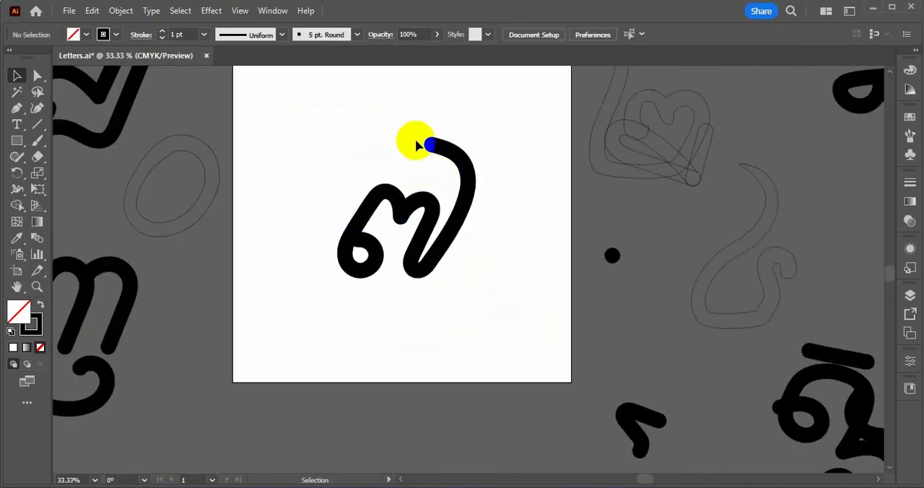
left_click_drag(303, 144, 373, 215)
scroll(412, 249, "down", 3)
left_click_drag(412, 252, 733, 392)
scroll(403, 237, "up", 3)
Paste the eight outline on the artboard, and ready the Paintbrush with the black dot's 5 pt. Round brush
left_click(417, 205)
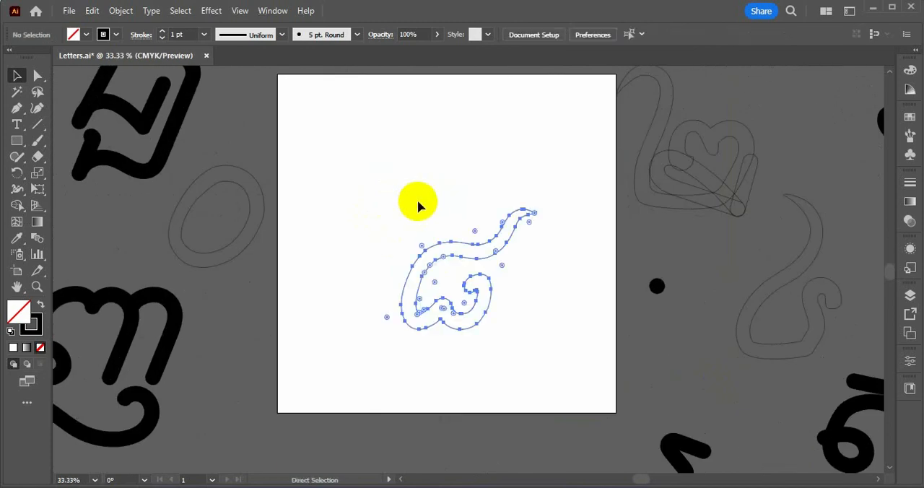
left_click(500, 231)
scroll(514, 286, "up", 1)
left_click(712, 350)
key("b")
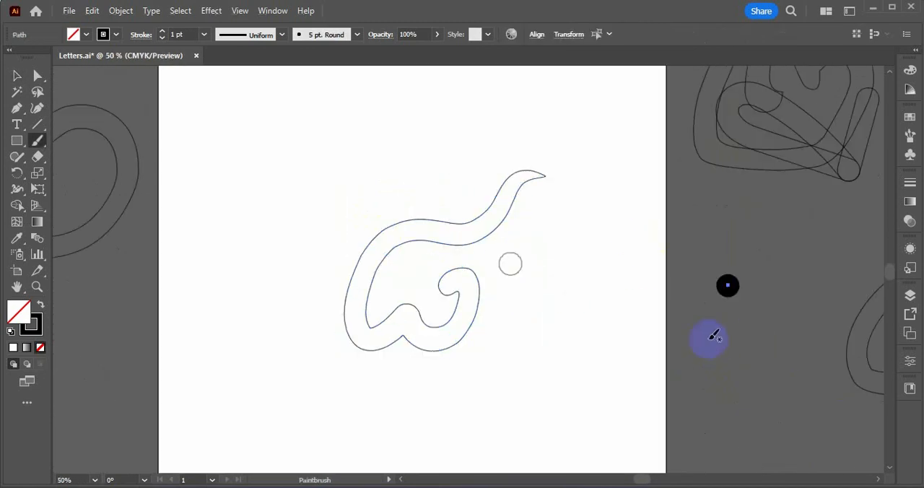
Paint the eight over its outline in one Paintbrush stroke, from the inner curl through the lower notch to the upper-right tail
scroll(472, 286, "up", 2)
scroll(426, 261, "up", 1)
scroll(424, 261, "down", 1)
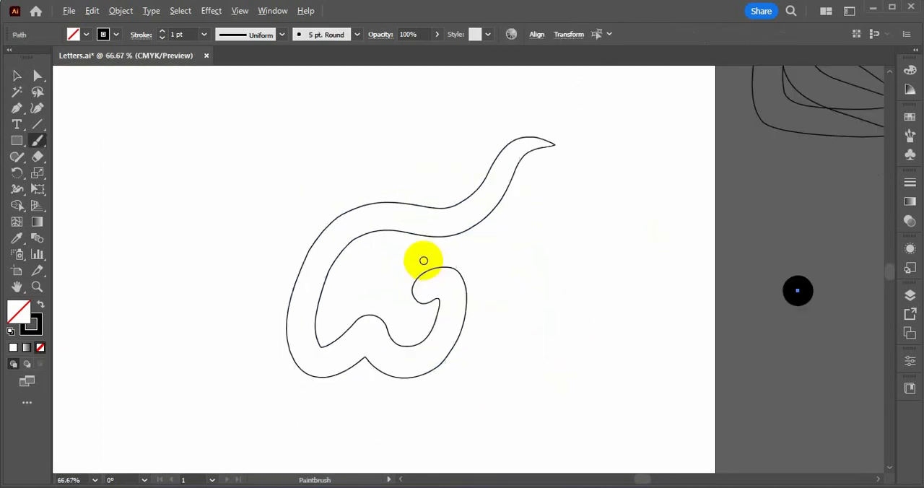
mouse_move(427, 287)
left_mouse_down()
mouse_move(458, 293)
mouse_move(428, 362)
mouse_move(405, 367)
mouse_move(382, 355)
mouse_move(371, 334)
mouse_move(312, 352)
mouse_move(306, 295)
mouse_move(344, 230)
mouse_move(368, 221)
mouse_move(451, 232)
mouse_move(550, 129)
left_mouse_up()
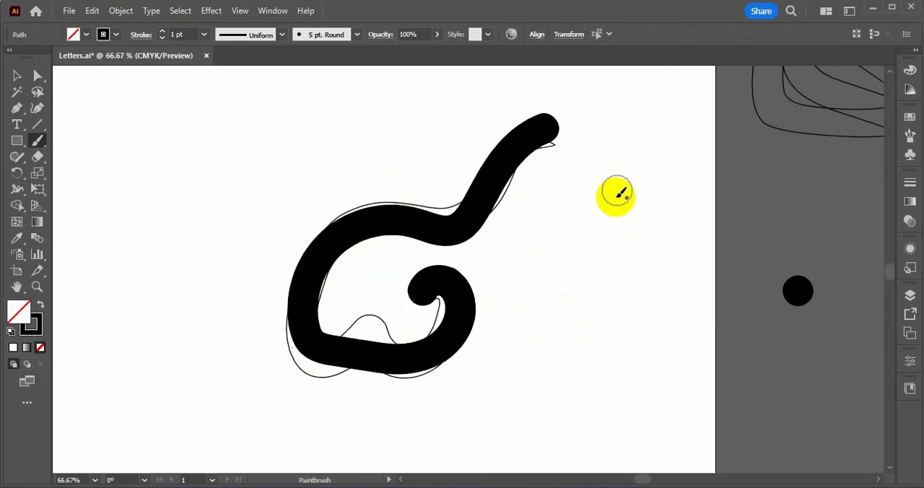
key("ctrl+z")
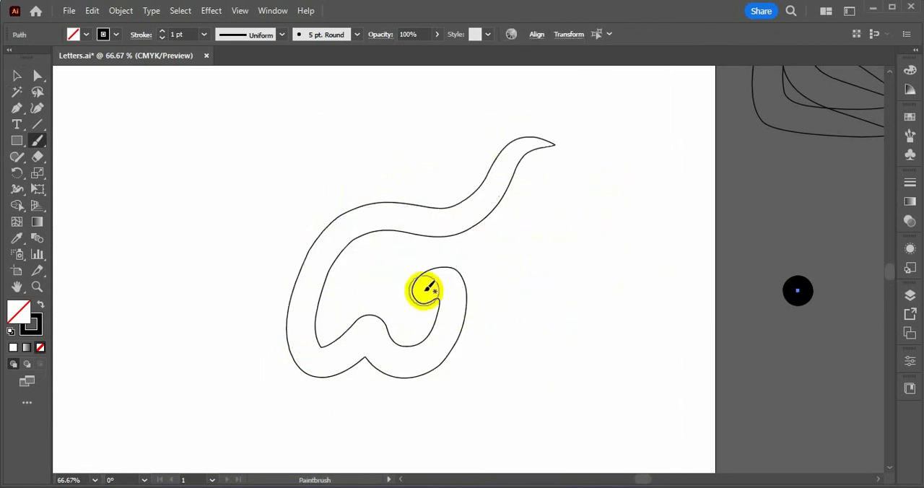
mouse_move(425, 289)
left_mouse_down()
mouse_move(446, 330)
mouse_move(429, 361)
mouse_move(391, 363)
mouse_move(375, 319)
mouse_move(316, 358)
mouse_move(299, 323)
mouse_move(302, 279)
mouse_move(335, 218)
mouse_move(377, 207)
mouse_move(457, 224)
mouse_move(508, 154)
mouse_move(554, 136)
left_mouse_up()
scroll(569, 237, "down", 1)
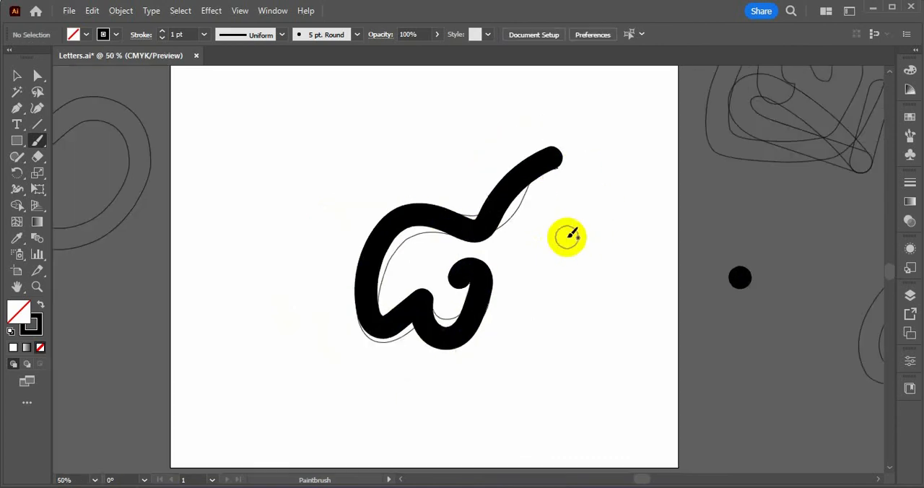
Copy the painted eight stroke, switch to FontCreator and paste it into the eight-khmr glyph
scroll(525, 274, "up", 1)
key("v")
left_click(437, 275)
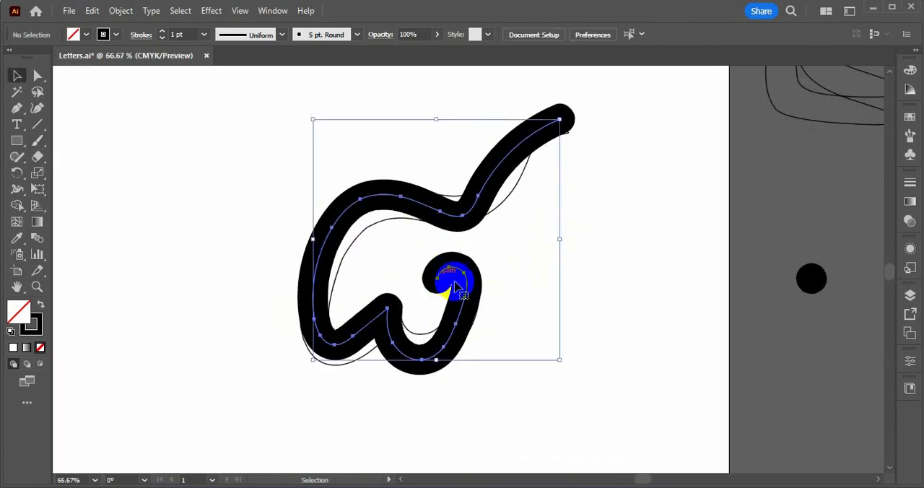
key("ctrl+c")
key("alt+Tab")
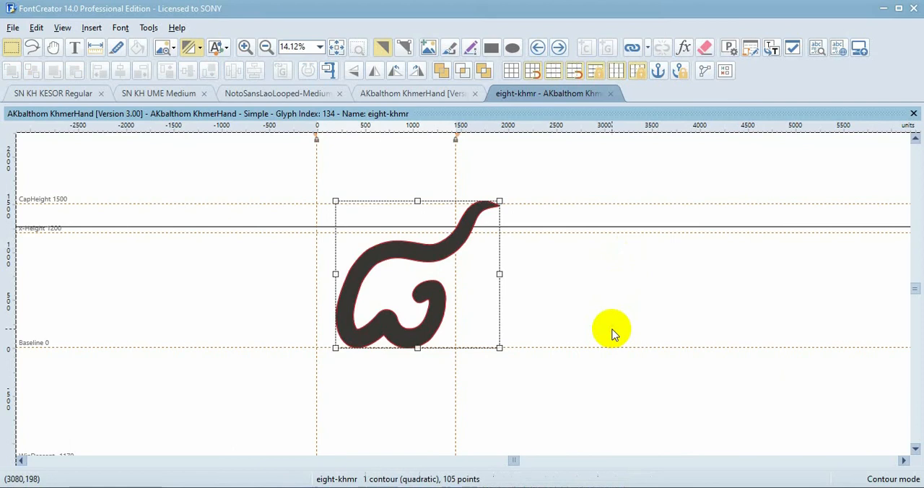
left_click(612, 329)
key("ctrl+v")
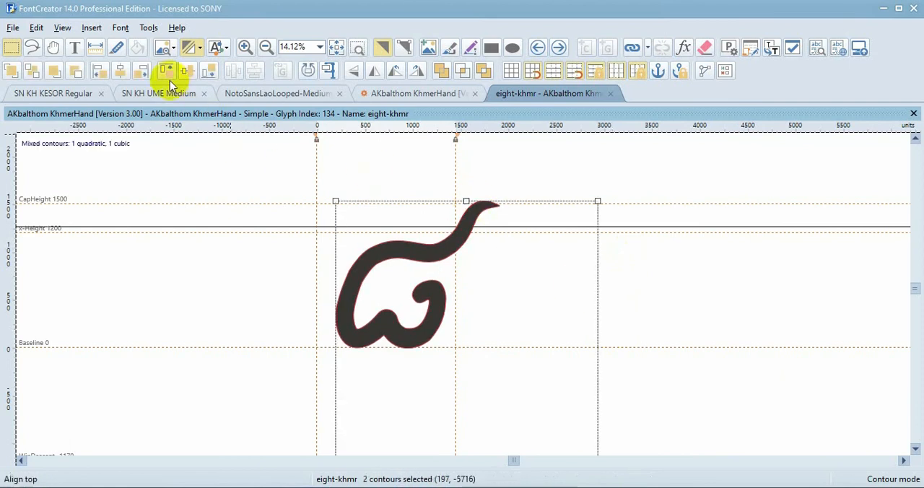
Align the pasted eight with the old outline, resting on the baseline, and replace the old outline with it
left_click(99, 76)
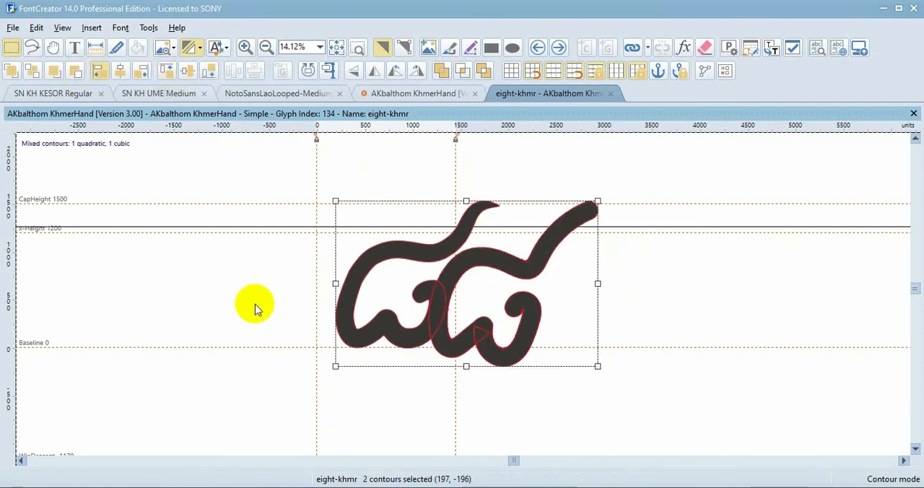
left_click(329, 400)
left_click_drag(416, 365, 426, 347)
left_click(706, 48)
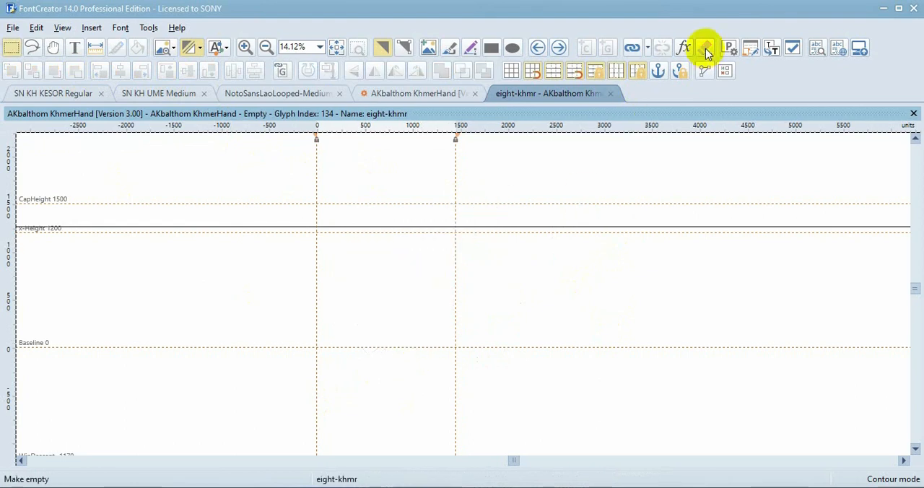
key("ctrl+z")
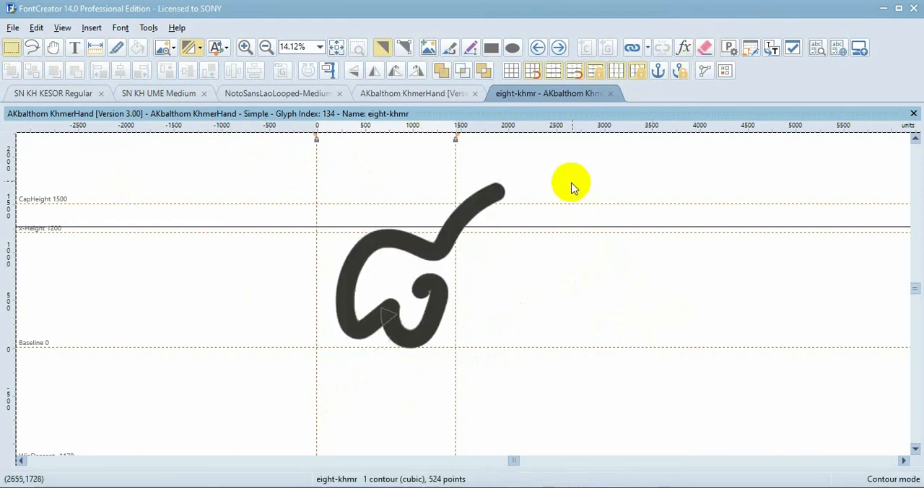
Open the nine-khmr glyph, copy its whole outline and switch to Illustrator
left_click(558, 48)
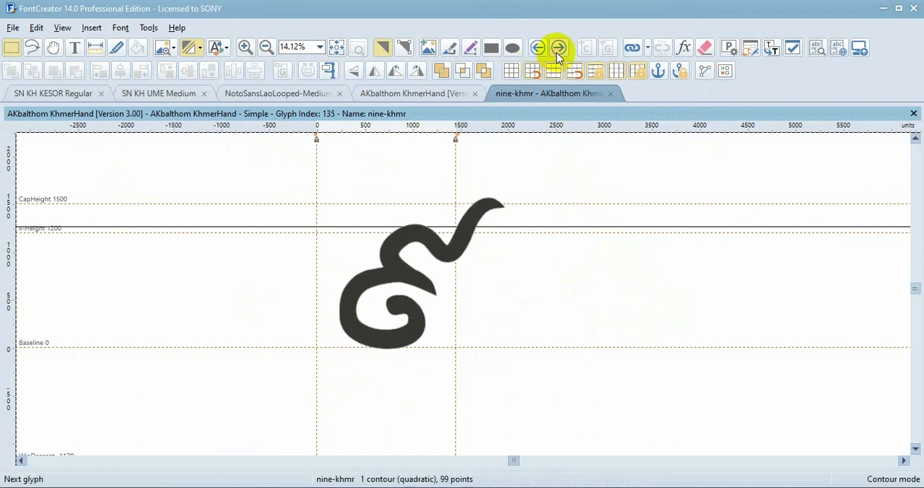
key("ctrl+a")
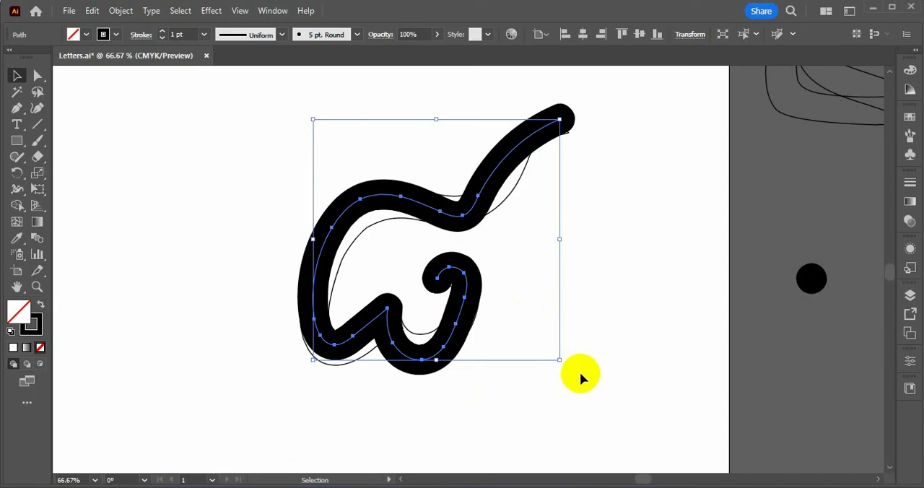
Move the finished eight stroke off the artboard above its upper edge and delete the old eight guide outline
scroll(482, 330, "down", 3)
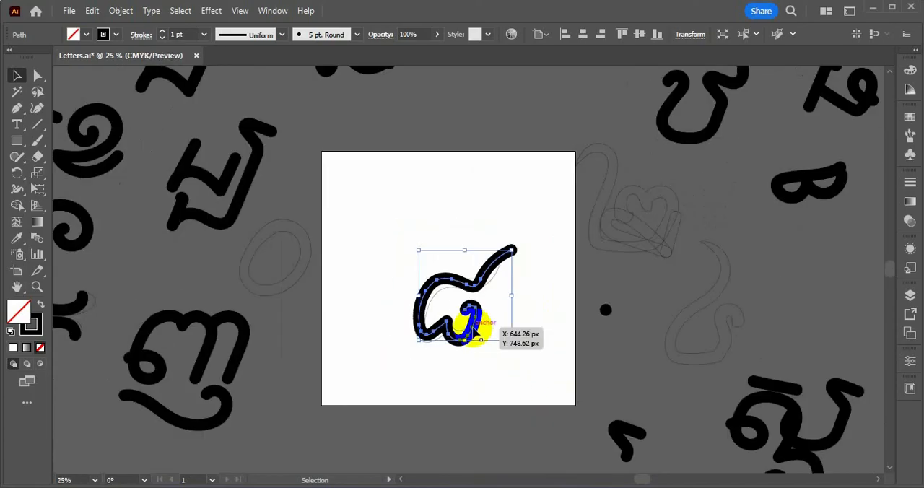
left_click_drag(473, 329, 568, 79)
scroll(460, 293, "up", 2)
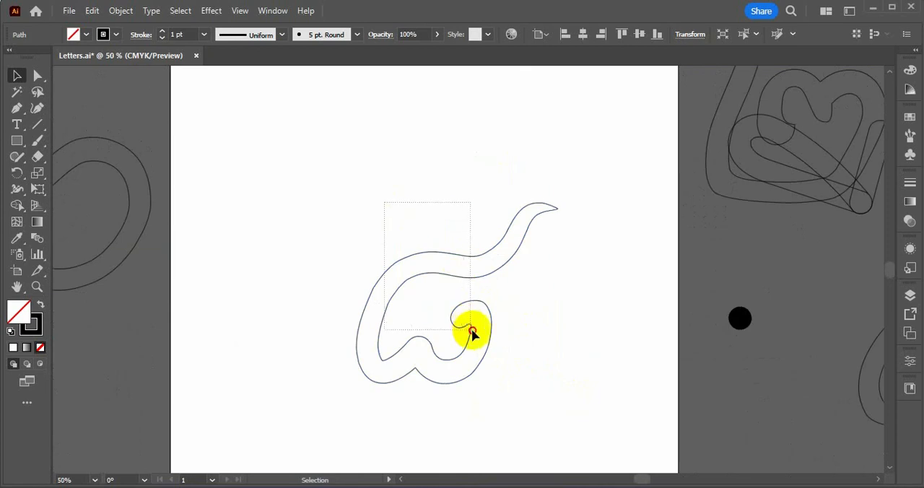
left_click(471, 330)
key("Delete")
Paste the nine outline on the artboard, and ready the Paintbrush with the black dot's 5 pt. Round brush
key("ctrl+z")
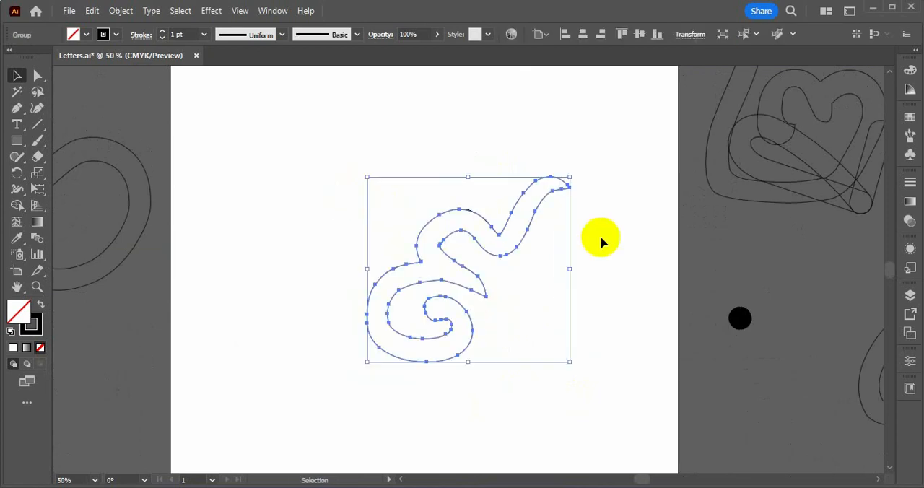
left_click_drag(657, 259, 738, 415)
key("b")
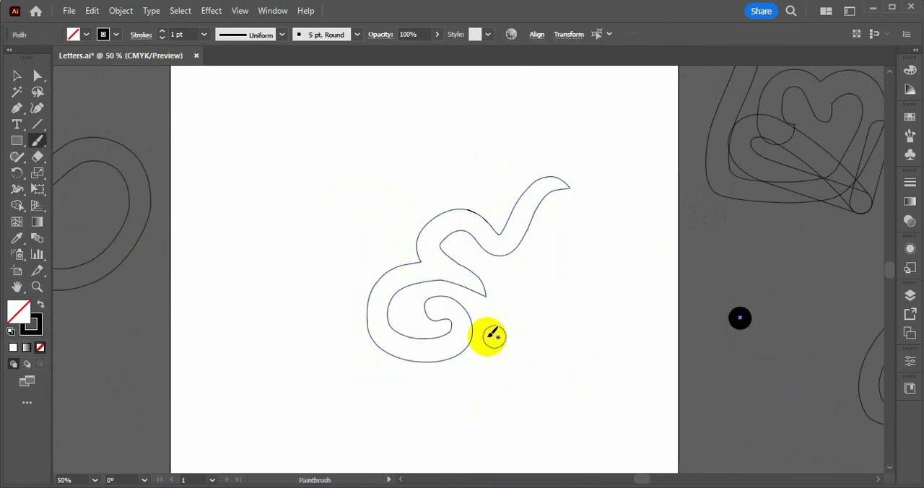
Paint the nine over its outline in one Paintbrush stroke, from the inner curl around the lower bowl to the upper-right tail
scroll(472, 326, "up", 1)
scroll(454, 330, "up", 1)
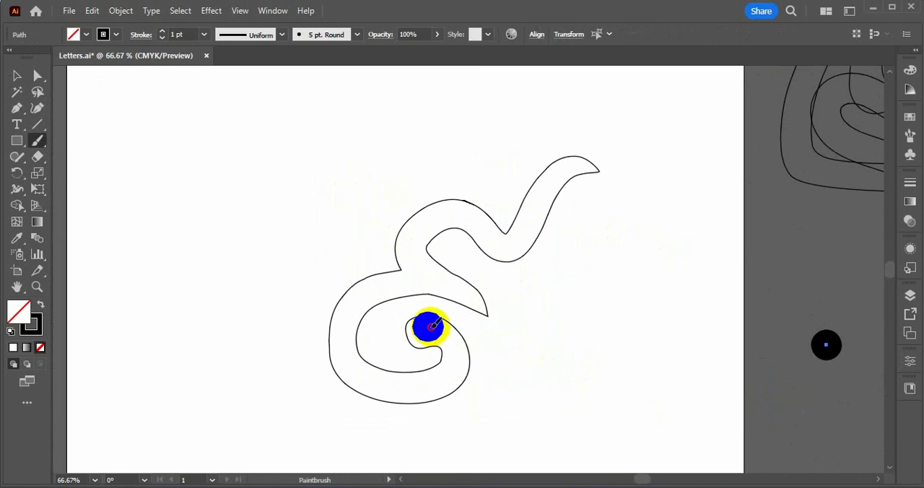
mouse_move(429, 327)
left_mouse_down()
mouse_move(458, 374)
mouse_move(437, 394)
mouse_move(374, 390)
mouse_move(358, 376)
mouse_move(352, 332)
mouse_move(363, 307)
mouse_move(391, 291)
mouse_move(439, 296)
mouse_move(422, 248)
mouse_move(429, 227)
mouse_move(447, 213)
mouse_move(468, 216)
mouse_move(511, 253)
mouse_move(539, 192)
mouse_move(565, 162)
mouse_move(593, 155)
left_mouse_up()
scroll(551, 282, "down", 1)
Select and copy the finished painted nine stroke and switch to FontCreator
key("v")
left_click(482, 332)
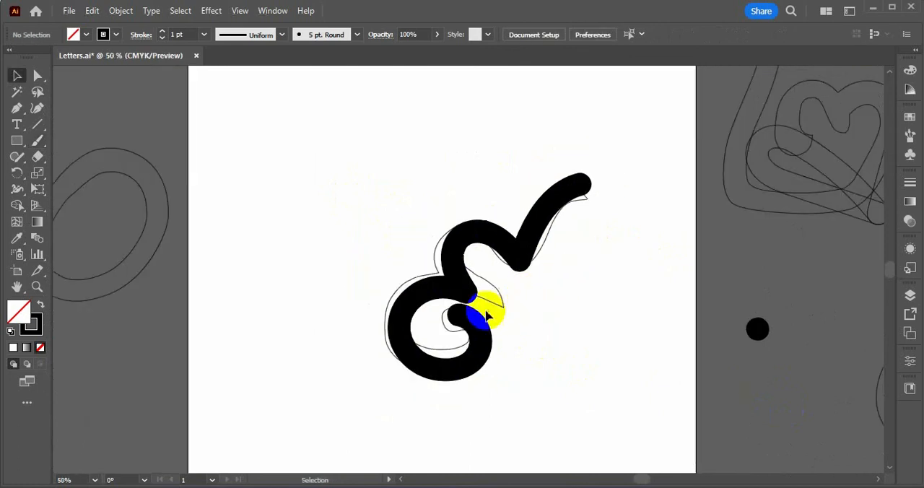
key("alt+Tab")
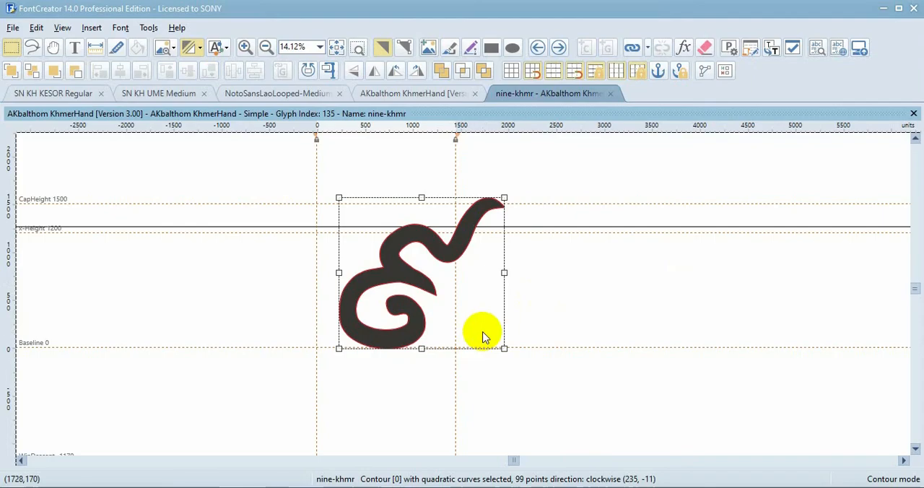
Paste the painted nine into the nine-khmr glyph, align it with the old outline's left and upper edges, and raise it towards the baseline
left_click(707, 280)
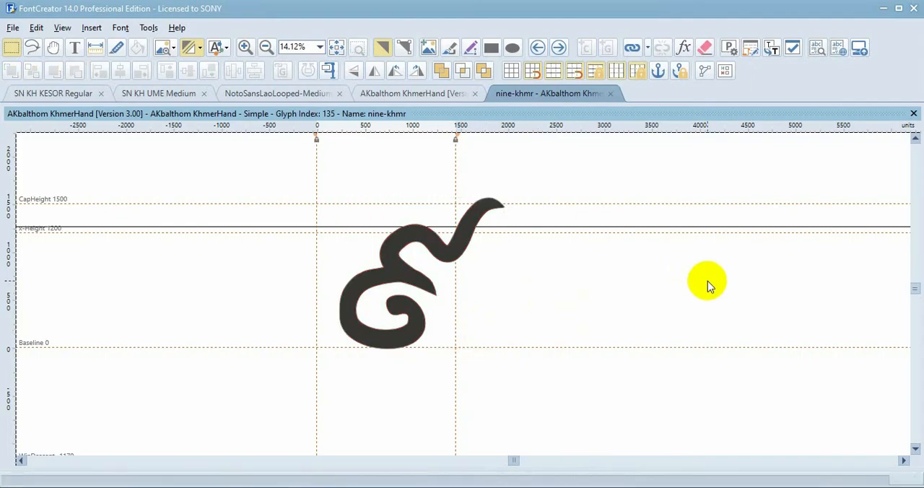
key("ctrl+v")
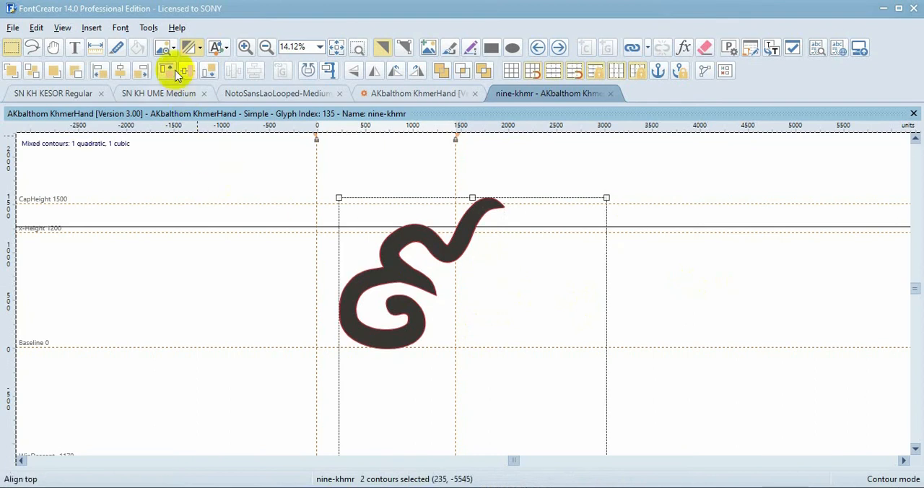
left_click(102, 73)
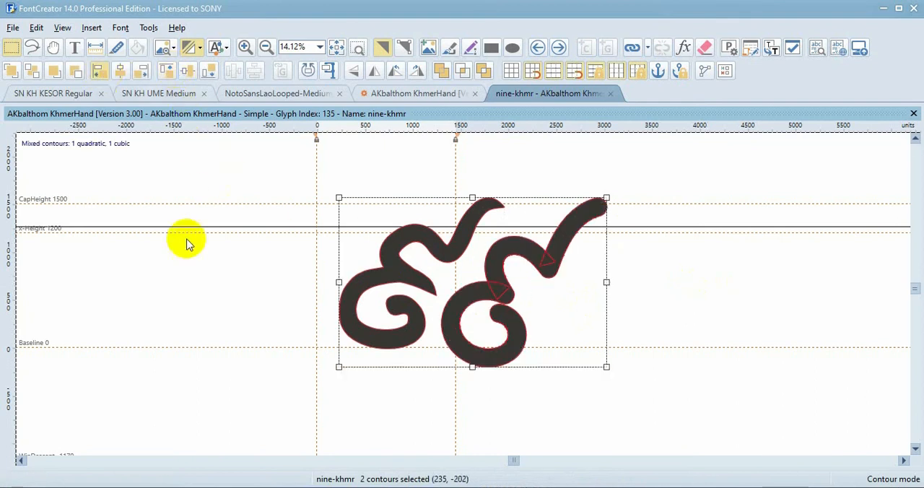
left_click(425, 411)
left_click_drag(374, 359, 377, 346)
Empty the nine-khmr glyph, put back only the new painted nine, and go on to the next glyph
left_click(705, 47)
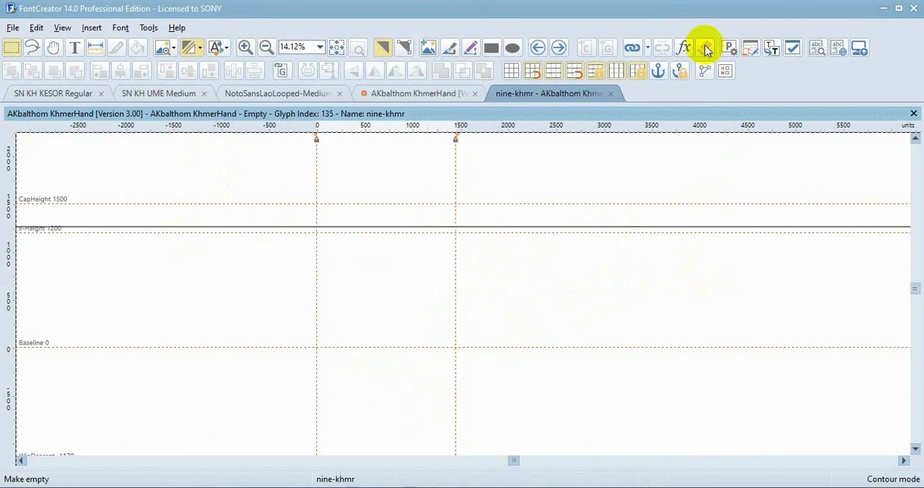
key("ctrl+z")
left_click(559, 48)
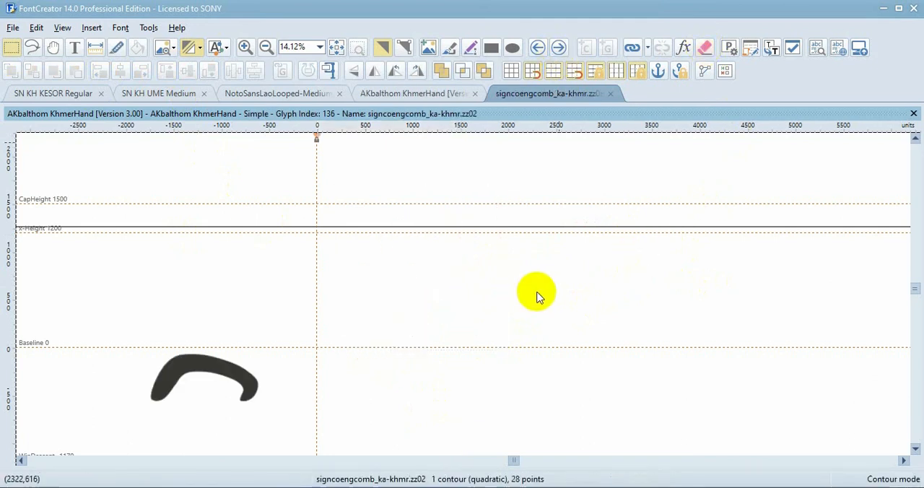
Test the font and examine the redrawn Khmer digits zero to nine in the sample text, then close the test
left_click(816, 48)
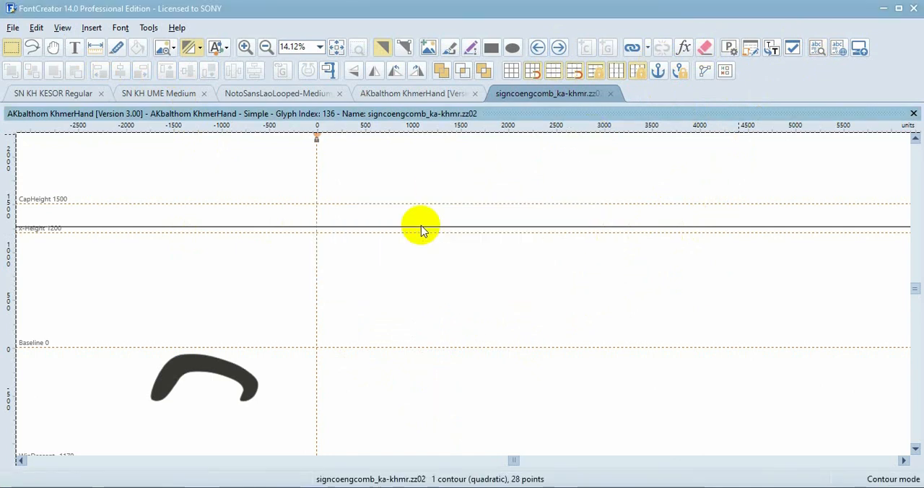
scroll(425, 231, "down", 5)
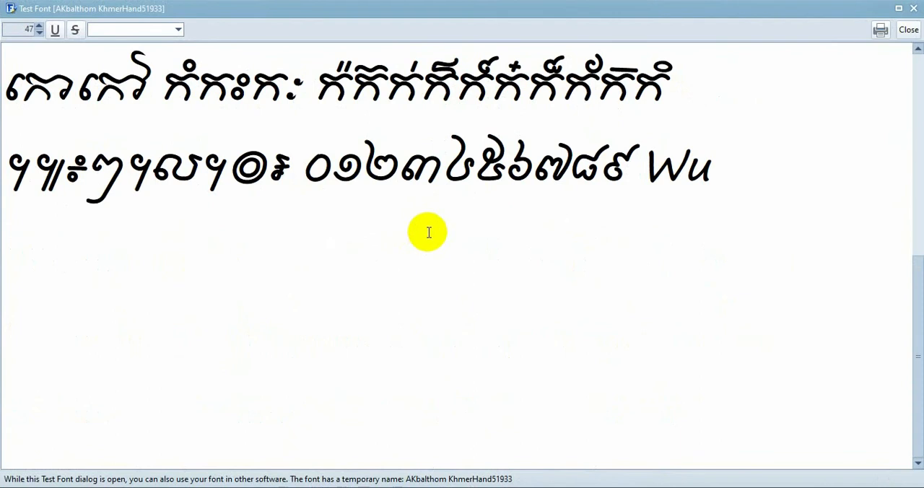
left_click_drag(302, 166, 619, 181)
left_click(585, 250)
left_click_drag(313, 169, 630, 180)
left_click(617, 182)
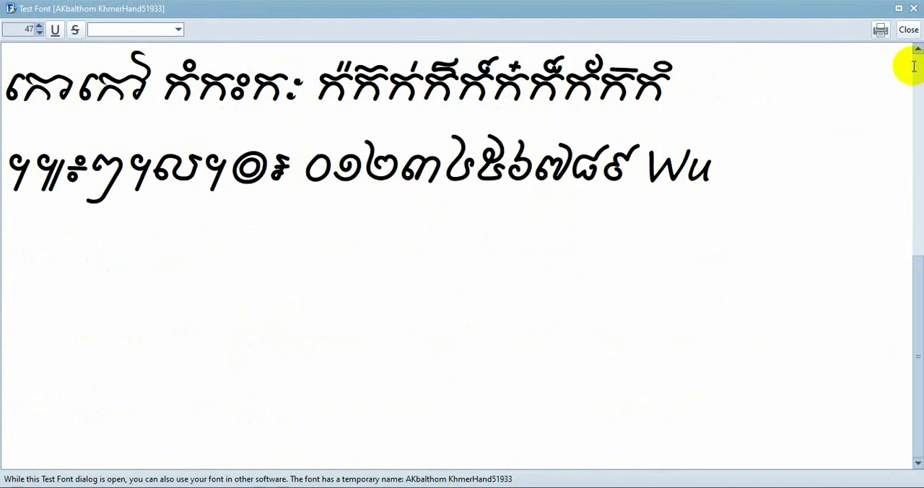
left_click(908, 32)
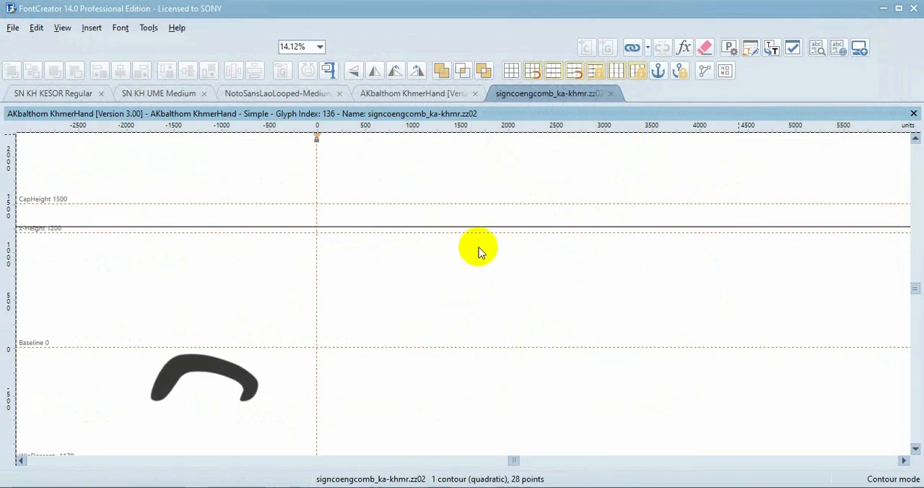
scroll(489, 241, "down", 2)
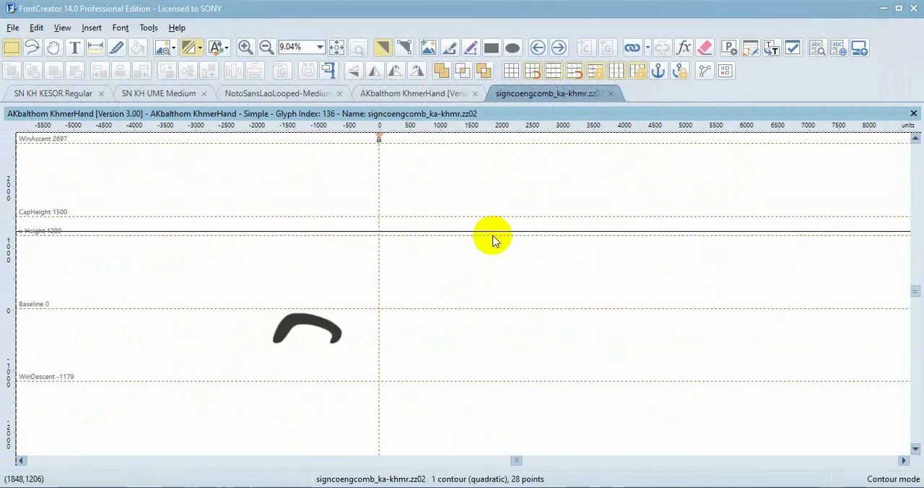